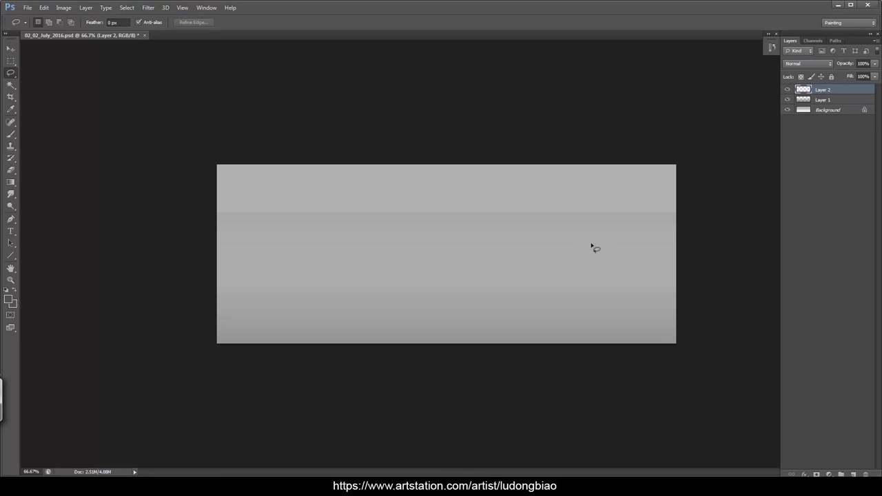
# Lasso angular cliff shapes on Layer 2 along the canvas's right edge, including a separate wedge near the bottom.
pyautogui.moveTo(665, 207); pyautogui.dragTo(615, 274)
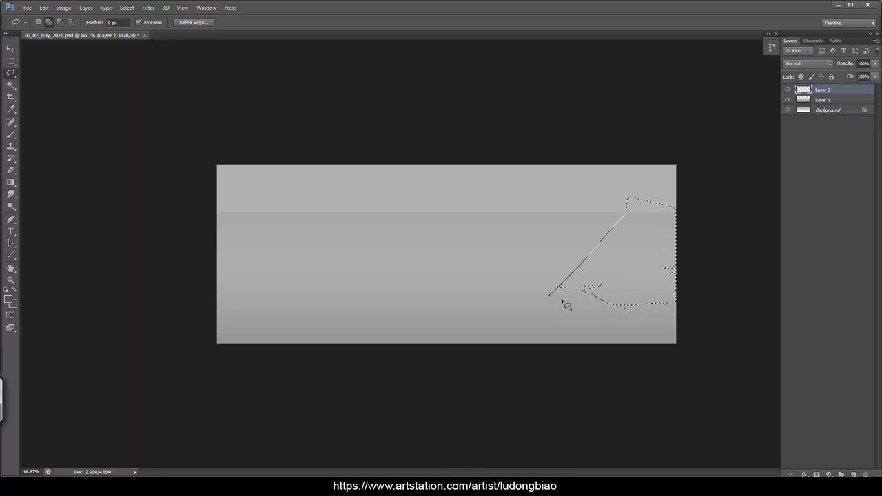
pyautogui.moveTo(565, 298); pyautogui.dragTo(550, 339)
pyautogui.moveTo(619, 287)
pyautogui.mouseDown()
pyautogui.moveTo(547, 315)
pyautogui.moveTo(545, 336)
pyautogui.mouseUp()
# Paint dark rock texture inside the cliff selection with the textured brush enlarged to about 400 px, then clear the selection.
pyautogui.press('b')
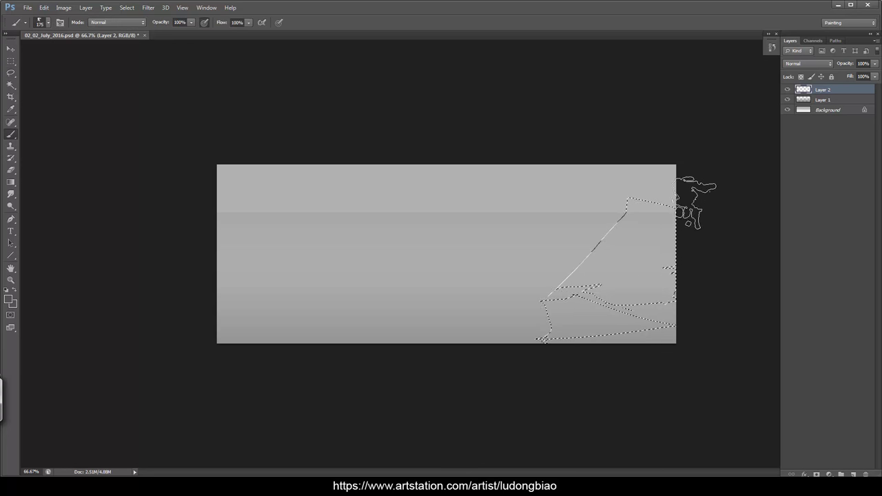
pyautogui.keyDown('alt'); pyautogui.click(730, 215); pyautogui.keyUp('alt')
pyautogui.moveTo(620, 212)
pyautogui.mouseDown()
pyautogui.moveTo(696, 203)
pyautogui.moveTo(606, 242)
pyautogui.moveTo(572, 311)
pyautogui.mouseUp()
pyautogui.press(']')
pyautogui.press(']')
pyautogui.press(']')
pyautogui.press(']')
pyautogui.moveTo(662, 290)
pyautogui.mouseDown()
pyautogui.moveTo(596, 345)
pyautogui.moveTo(632, 379)
pyautogui.mouseUp()
pyautogui.press('[')
pyautogui.moveTo(692, 297); pyautogui.dragTo(703, 328)
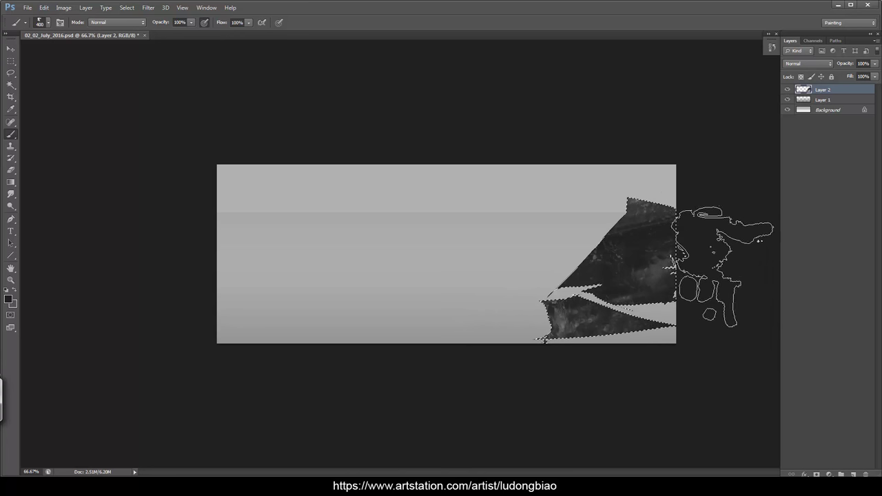
pyautogui.hotkey('ctrl', 'd')
# Scale the painted cliff on Layer 2 up to about 113% and shift it slightly upward.
pyautogui.hotkey('ctrl', 't')
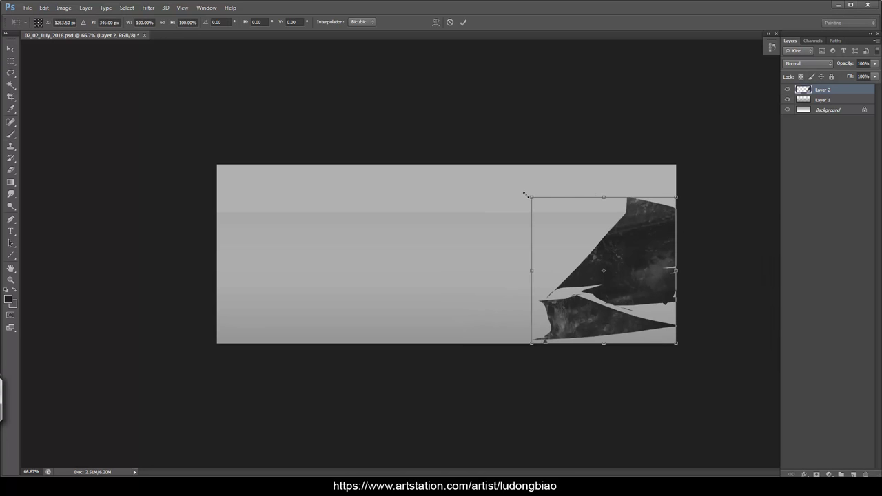
pyautogui.moveTo(527, 195); pyautogui.dragTo(509, 176)
pyautogui.moveTo(622, 219); pyautogui.dragTo(622, 211)
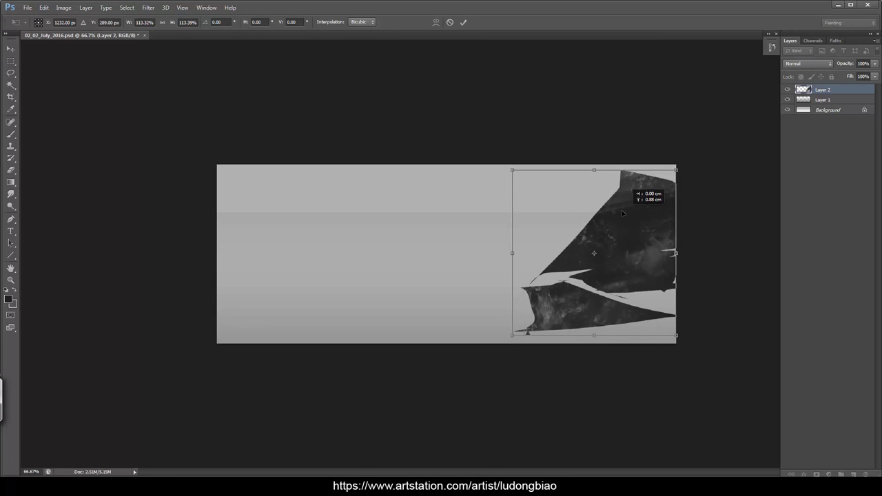
pyautogui.press('Return')
# Add a layer directly above Layer 1 and lasso a large jagged foreground rock mass around the cliff's lower part.
pyautogui.press('l')
pyautogui.click(830, 102)
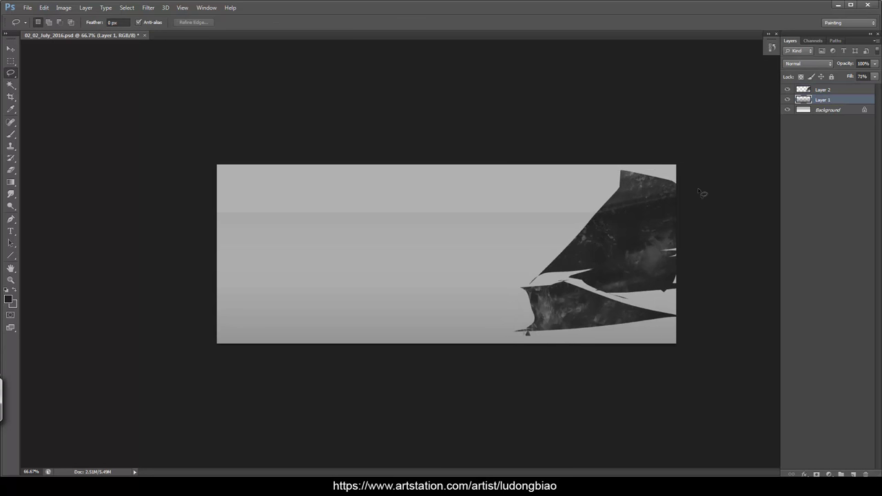
pyautogui.hotkey('ctrl', 'shift', 'n')
pyautogui.press('Return')
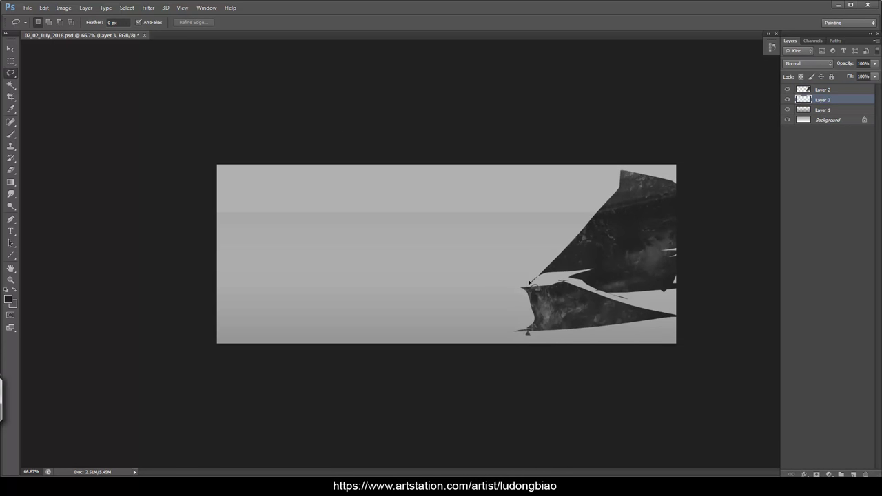
pyautogui.moveTo(689, 226); pyautogui.dragTo(558, 273)
pyautogui.moveTo(534, 277)
pyautogui.mouseDown()
pyautogui.moveTo(522, 325)
pyautogui.moveTo(536, 279)
pyautogui.moveTo(517, 285)
pyautogui.moveTo(486, 353)
pyautogui.moveTo(473, 343)
pyautogui.moveTo(553, 255)
pyautogui.moveTo(543, 264)
pyautogui.mouseUp()
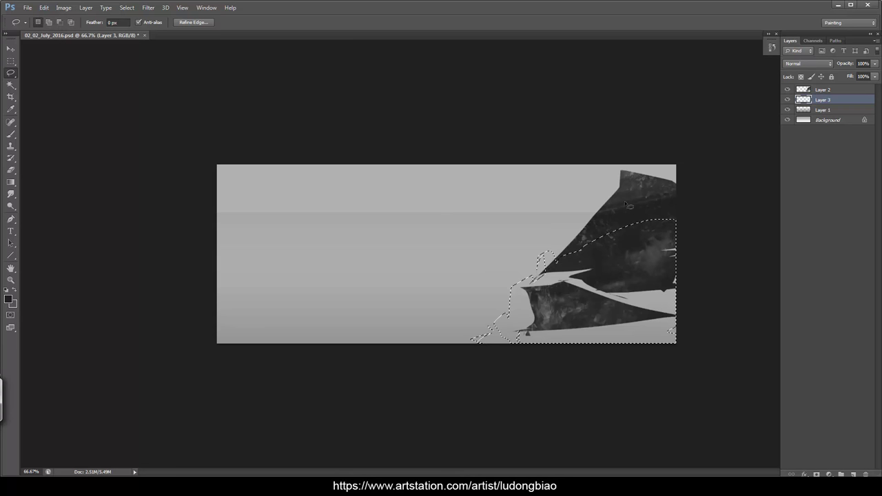
# Paint the rock mass selection on Layer 3 with near-black texture using a 300 px brush, then deselect.
pyautogui.press('b')
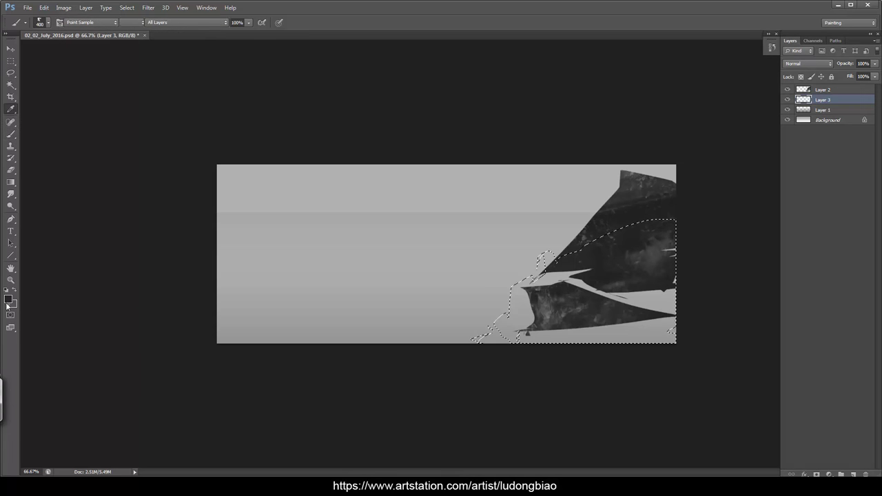
pyautogui.click(8, 299)
pyautogui.moveTo(614, 283)
pyautogui.mouseDown()
pyautogui.moveTo(514, 355)
pyautogui.moveTo(357, 366)
pyautogui.moveTo(480, 346)
pyautogui.mouseUp()
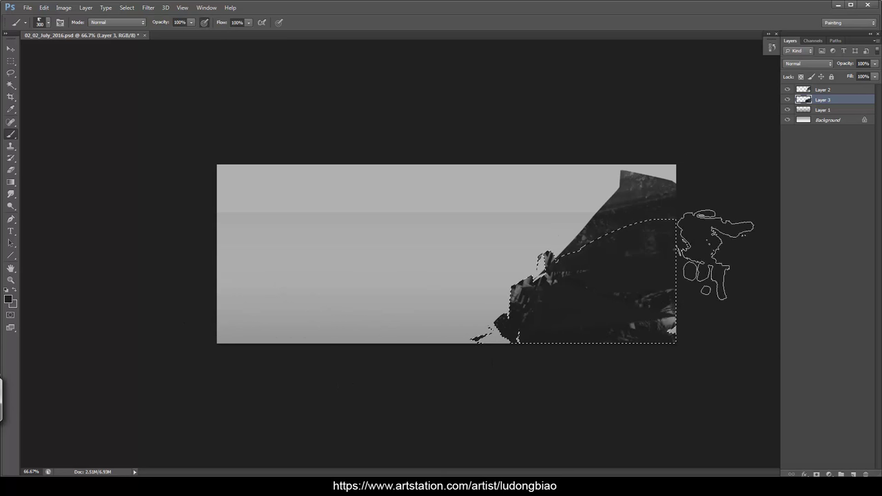
pyautogui.press('[')
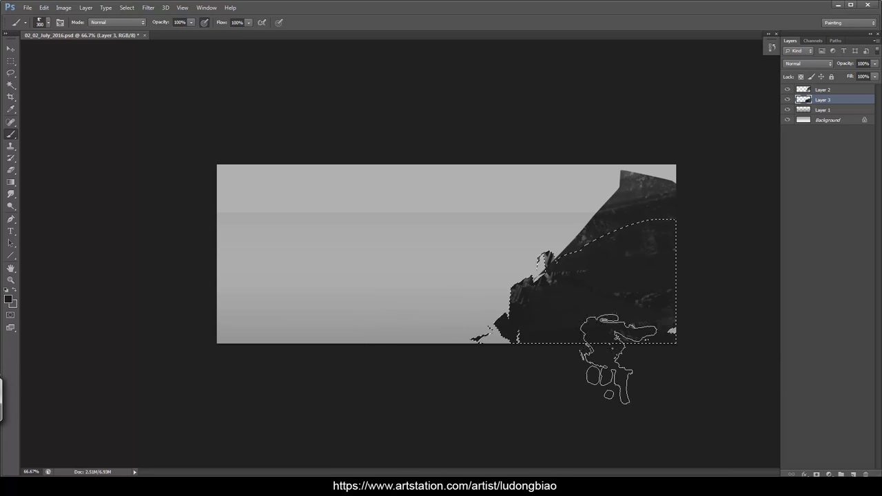
pyautogui.press('l')
pyautogui.hotkey('ctrl', 'd')
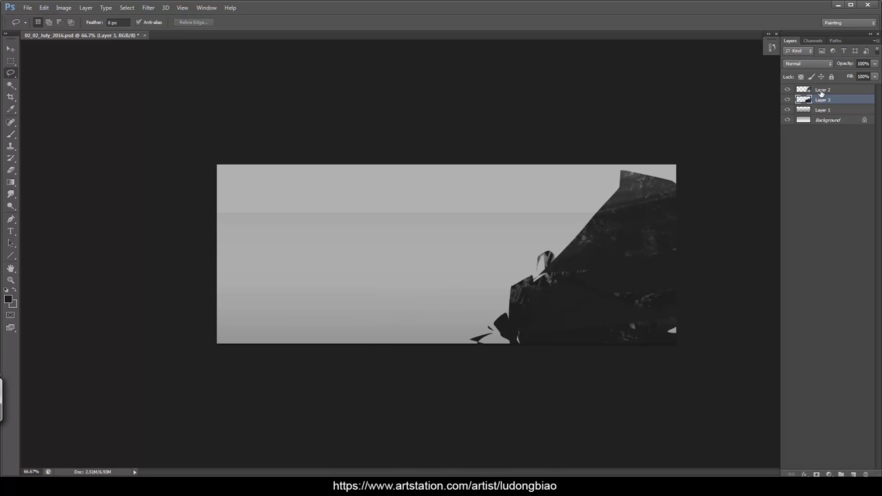
# Add a layer above Layer 2 and lasso small jagged rocks at the cliff's foot and beside its notch.
pyautogui.click(821, 90)
pyautogui.hotkey('ctrl', 'shift', 'n')
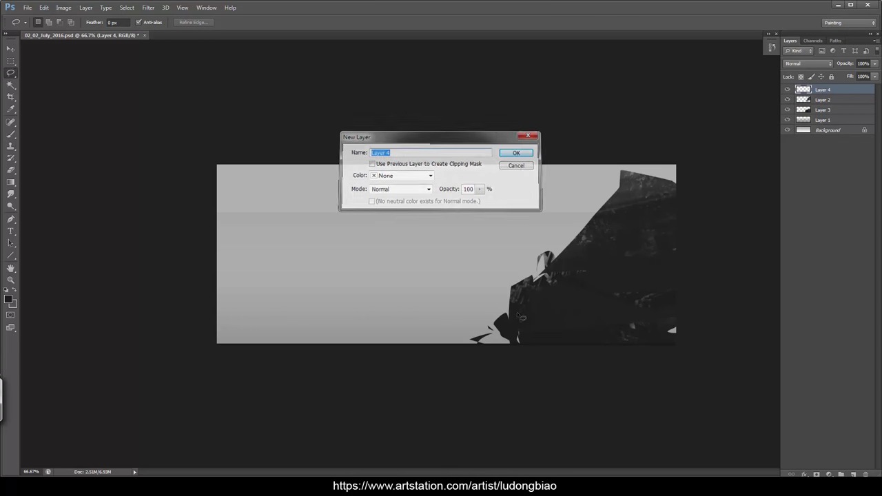
pyautogui.press('Return')
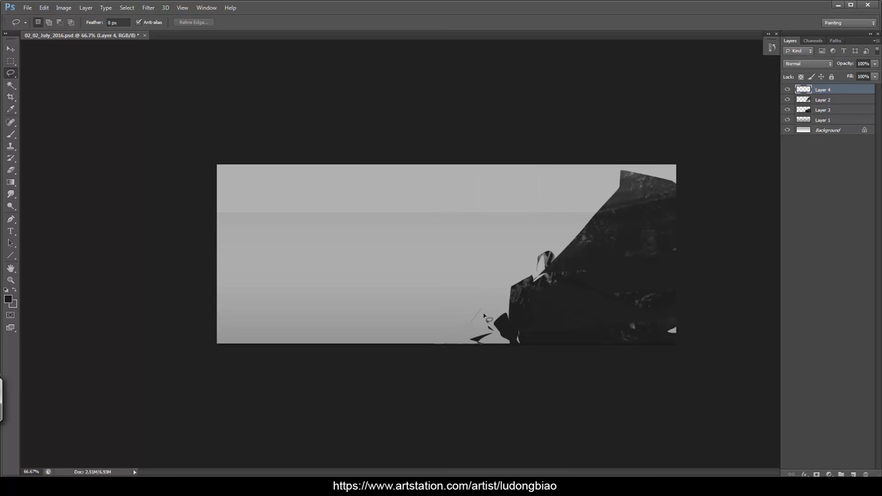
pyautogui.moveTo(485, 317)
pyautogui.mouseDown()
pyautogui.moveTo(491, 338)
pyautogui.moveTo(511, 324)
pyautogui.mouseUp()
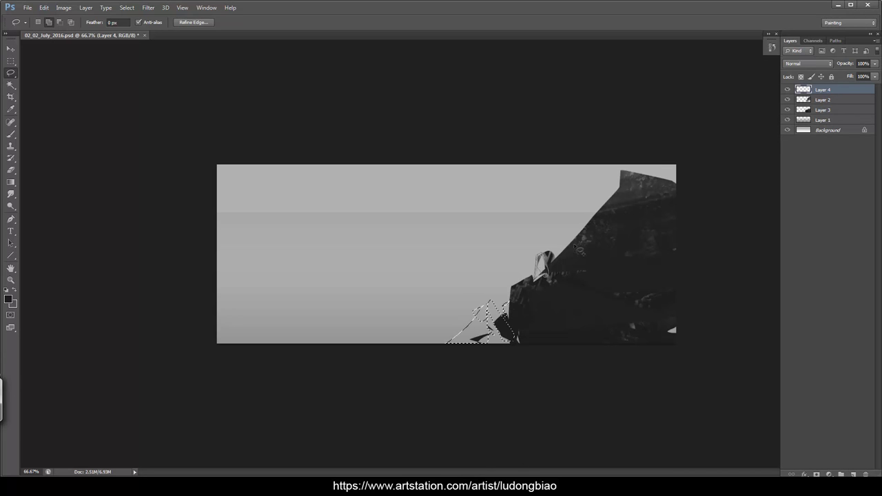
# Paint dark texture into the small rock selections on Layer 4 with a smaller brush, then deselect.
pyautogui.hotkey('ctrl', 'd')
pyautogui.press('b')
pyautogui.hotkey('ctrl', 'z')
pyautogui.press('[')
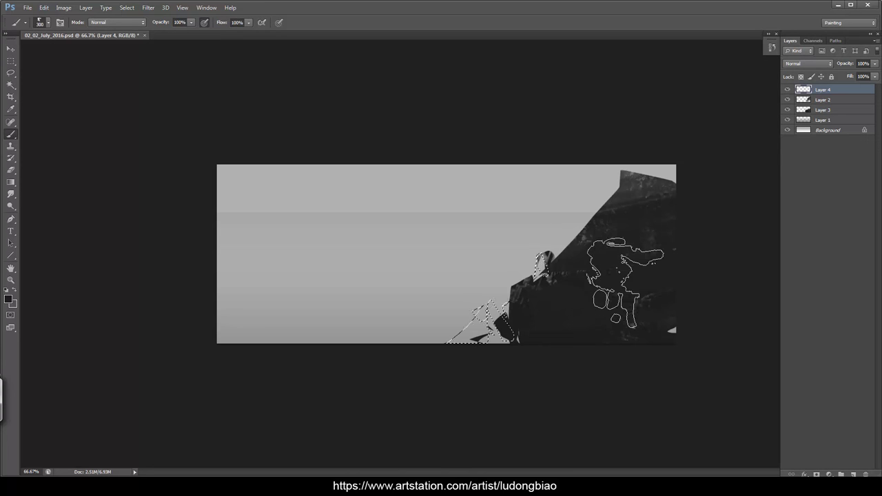
pyautogui.moveTo(549, 259); pyautogui.dragTo(539, 270)
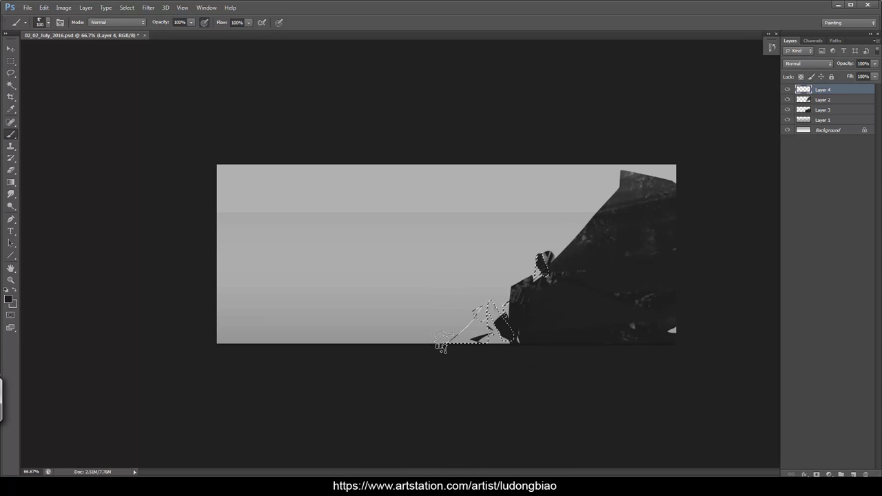
pyautogui.moveTo(448, 344)
pyautogui.mouseDown()
pyautogui.moveTo(510, 329)
pyautogui.moveTo(497, 349)
pyautogui.mouseUp()
pyautogui.press('l')
pyautogui.hotkey('ctrl', 'd')
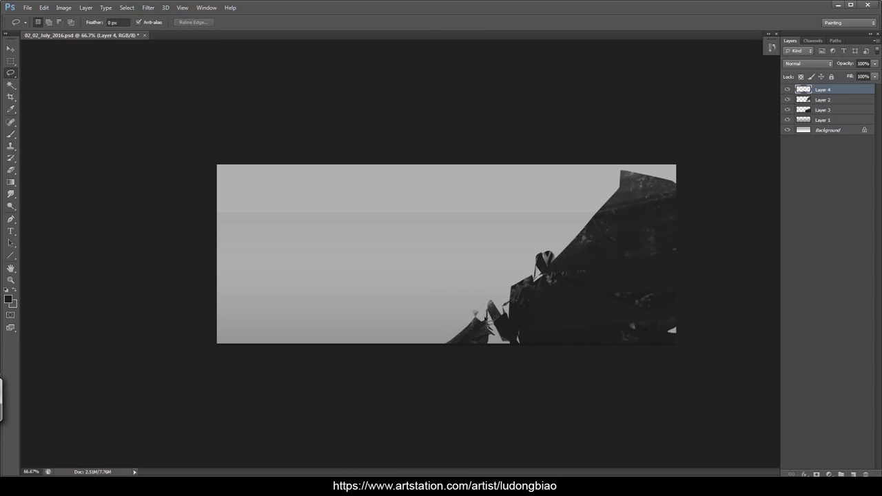
# Lasso the light triangular gap between the small rocks at the cliff's foot and fill it with sampled grey texture.
pyautogui.moveTo(482, 315); pyautogui.dragTo(486, 314)
pyautogui.press('b')
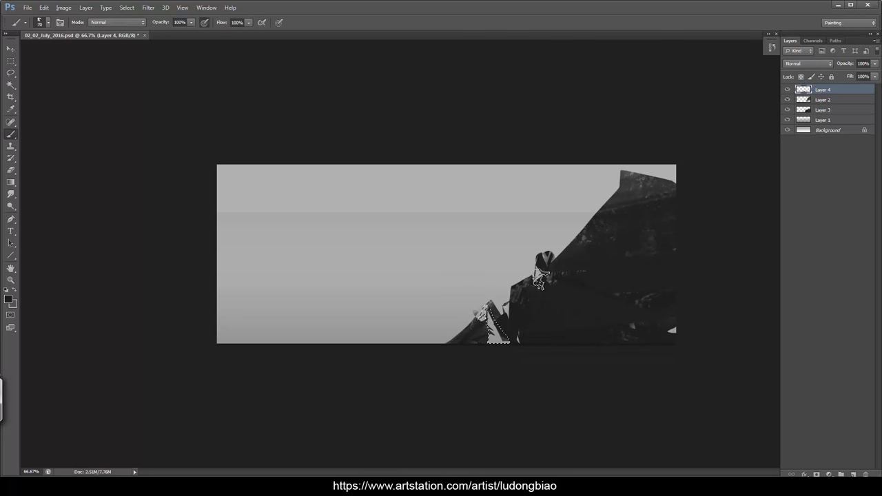
pyautogui.keyDown('alt'); pyautogui.click(548, 255); pyautogui.keyUp('alt')
pyautogui.press('l')
pyautogui.hotkey('ctrl', 'd')
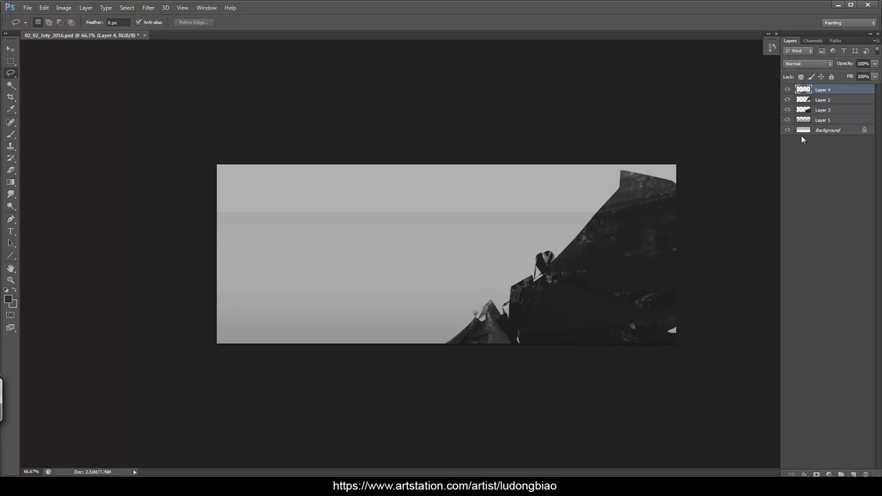
# Cut the pointed peak off the cliff on Layer 2 by deleting a lassoed area along a diagonal.
pyautogui.click(834, 102)
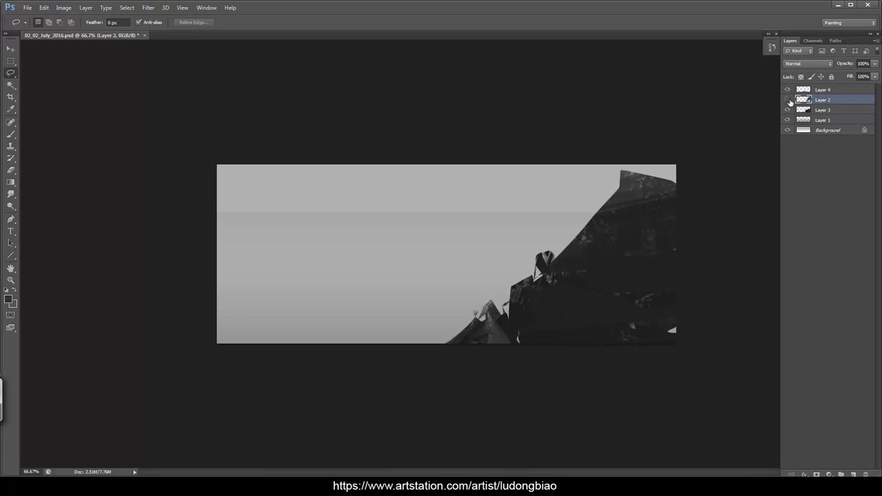
pyautogui.moveTo(552, 218)
pyautogui.mouseDown()
pyautogui.moveTo(699, 139)
pyautogui.moveTo(544, 138)
pyautogui.mouseUp()
pyautogui.moveTo(630, 179); pyautogui.dragTo(650, 173)
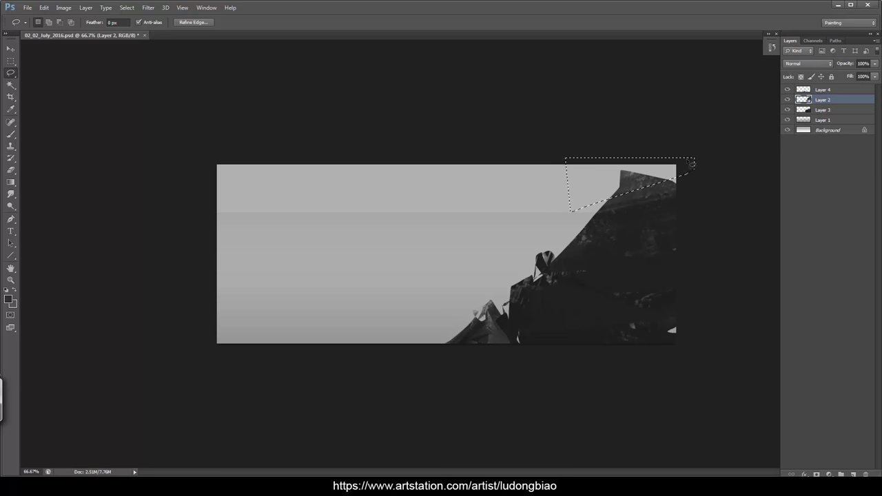
pyautogui.press('Delete')
pyautogui.hotkey('ctrl', 'd')
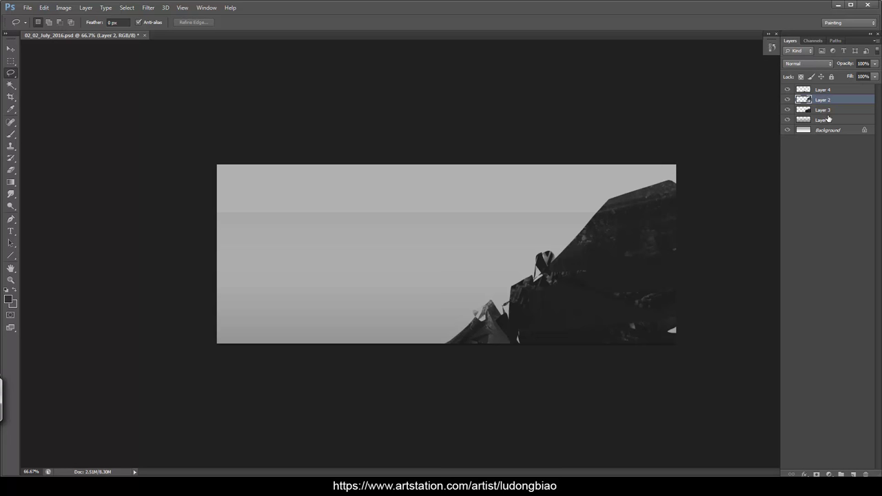
# Add a layer directly above Layer 1 and lasso a long slope descending from the cliff to the canvas's lower edge.
pyautogui.click(828, 119)
pyautogui.hotkey('ctrl', 'shift', 'n')
pyautogui.press('Return')
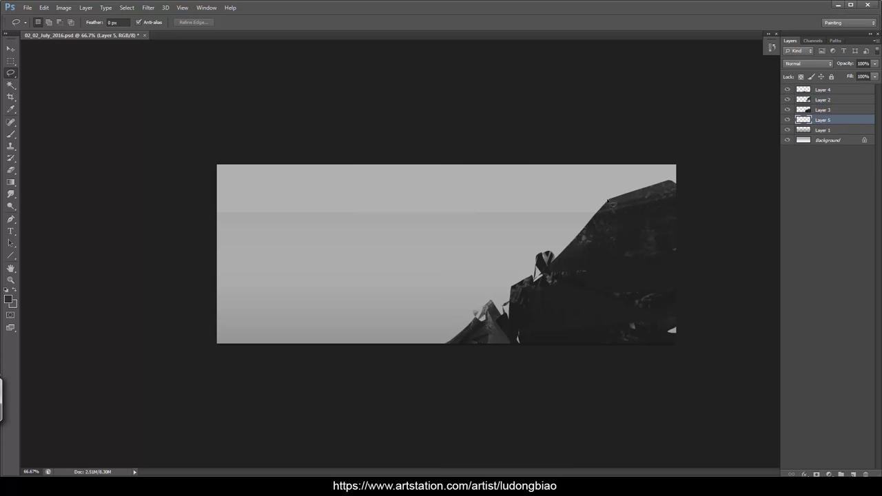
pyautogui.moveTo(606, 222)
pyautogui.mouseDown()
pyautogui.moveTo(677, 191)
pyautogui.moveTo(672, 226)
pyautogui.mouseUp()
pyautogui.moveTo(598, 262)
pyautogui.mouseDown()
pyautogui.moveTo(386, 349)
pyautogui.moveTo(333, 357)
pyautogui.mouseUp()
pyautogui.moveTo(521, 273); pyautogui.dragTo(336, 350)
pyautogui.moveTo(450, 318); pyautogui.dragTo(393, 350)
pyautogui.moveTo(567, 260)
pyautogui.mouseDown()
pyautogui.moveTo(366, 345)
pyautogui.moveTo(586, 252)
pyautogui.moveTo(379, 347)
pyautogui.mouseUp()
pyautogui.moveTo(502, 285); pyautogui.dragTo(369, 343)
# Paint grey rock texture inside the slope selection on Layer 5 with an enlarged brush, then deselect.
pyautogui.press('b')
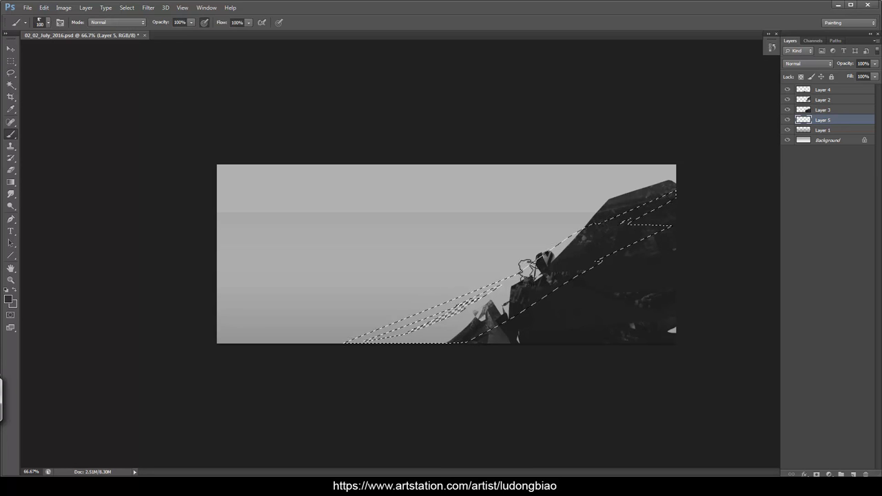
pyautogui.press(']')
pyautogui.press(']')
pyautogui.moveTo(455, 291)
pyautogui.mouseDown()
pyautogui.moveTo(511, 307)
pyautogui.moveTo(524, 255)
pyautogui.moveTo(563, 247)
pyautogui.mouseUp()
pyautogui.moveTo(375, 355)
pyautogui.mouseDown()
pyautogui.moveTo(468, 307)
pyautogui.moveTo(496, 330)
pyautogui.mouseUp()
pyautogui.press('l')
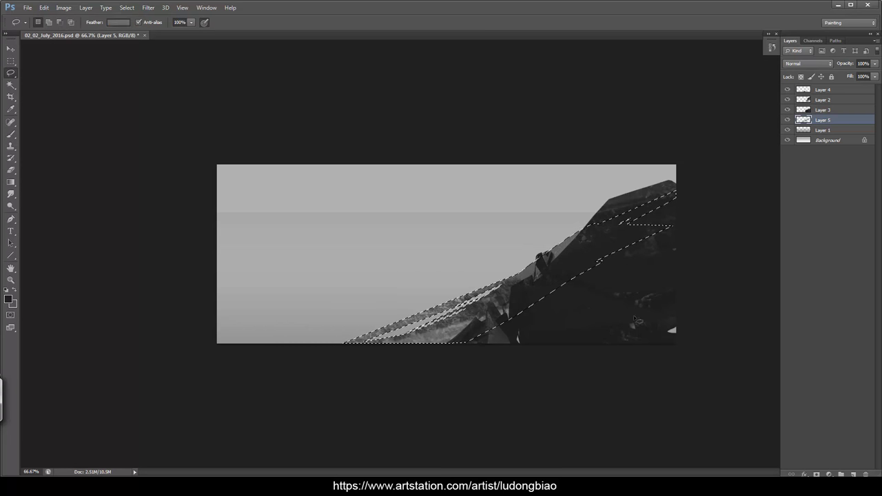
pyautogui.hotkey('ctrl', 'd')
# Add a layer directly above Layer 1 and paint over the light gap running along the slope with a small brush.
pyautogui.click(823, 130)
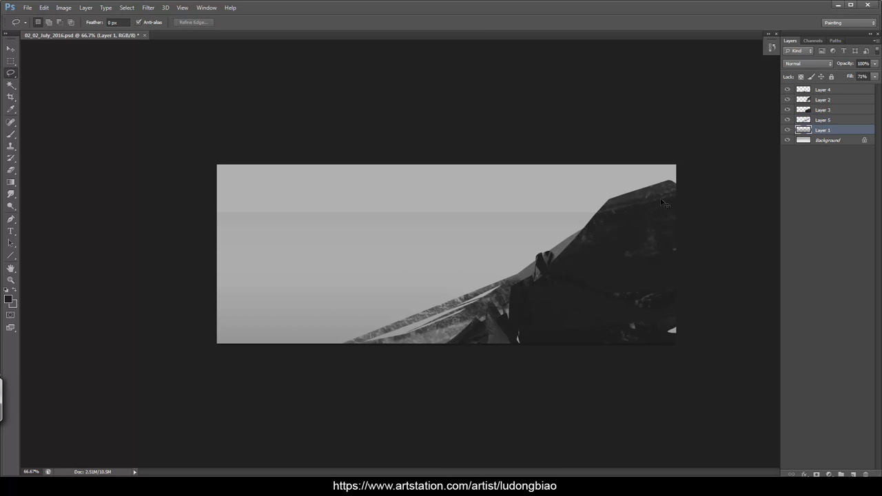
pyautogui.hotkey('ctrl', 'shift', 'n')
pyautogui.press('Return')
pyautogui.press('b')
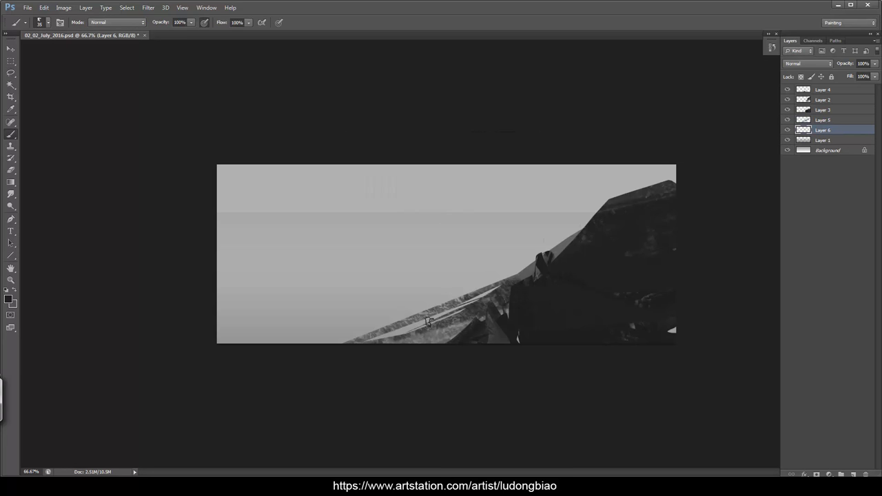
pyautogui.moveTo(431, 319)
pyautogui.mouseDown()
pyautogui.moveTo(481, 298)
pyautogui.moveTo(337, 347)
pyautogui.moveTo(499, 288)
pyautogui.mouseUp()
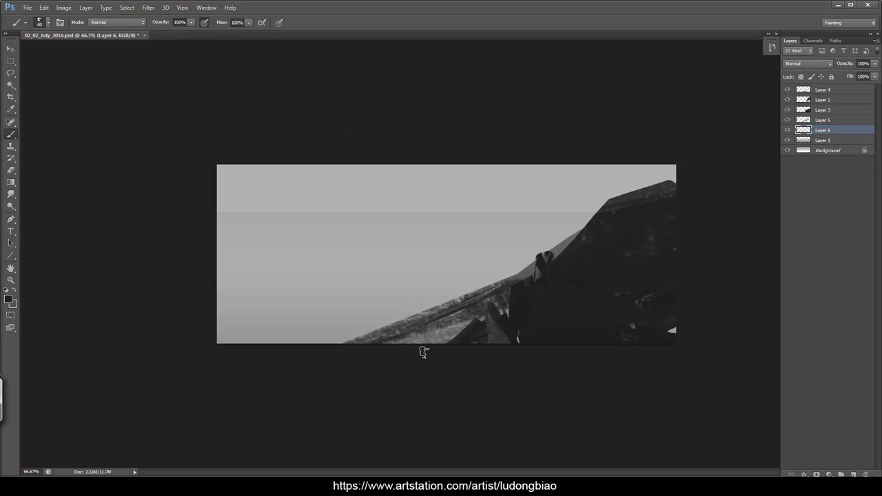
# Enlarge the textured brush to 125 px.
pyautogui.press(']')
pyautogui.press(']')
pyautogui.press(']')
pyautogui.press(']')
pyautogui.press(']')
pyautogui.press(']')
pyautogui.press(']')
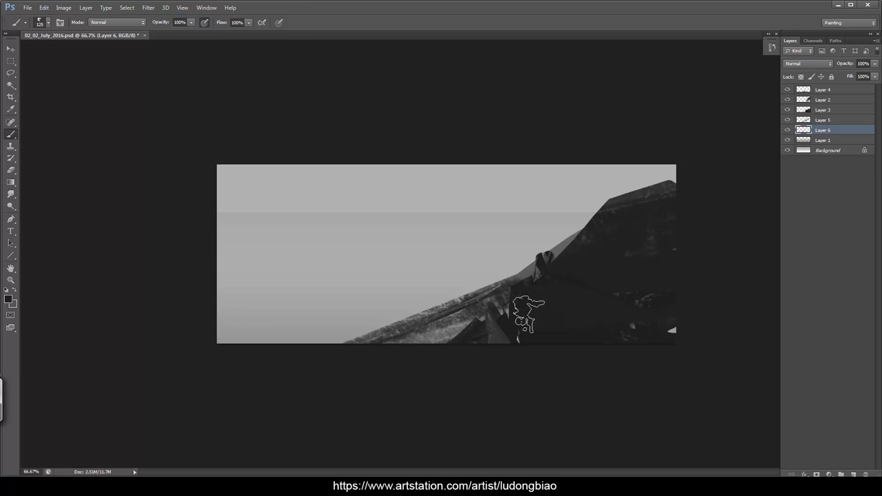
# Add a layer above Layer 5 and lasso thin angular patches across the lower part of the slope.
pyautogui.click(819, 122)
pyautogui.hotkey('ctrl', 'shift', 'n')
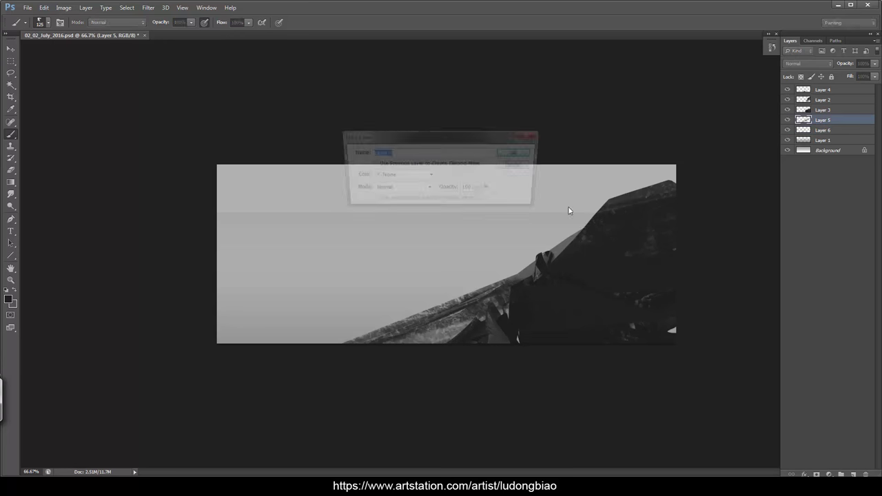
pyautogui.press('Return')
pyautogui.press('l')
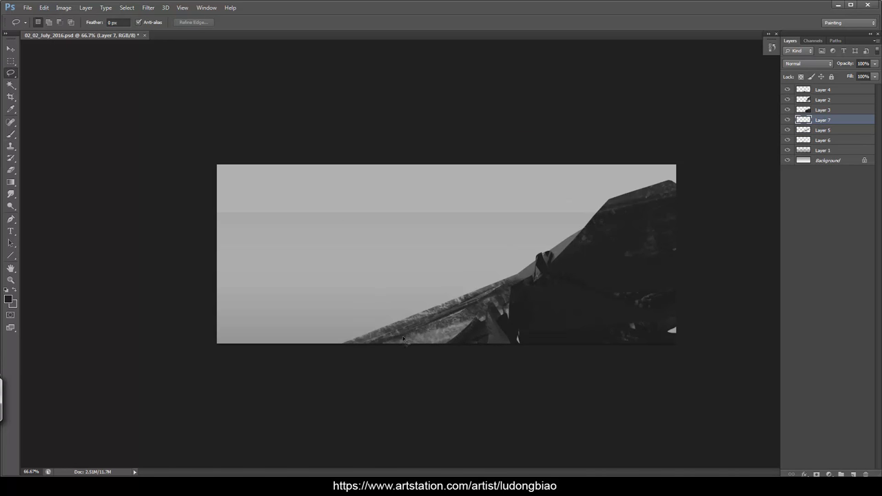
pyautogui.moveTo(418, 340)
pyautogui.mouseDown()
pyautogui.moveTo(462, 319)
pyautogui.moveTo(402, 319)
pyautogui.moveTo(437, 311)
pyautogui.mouseUp()
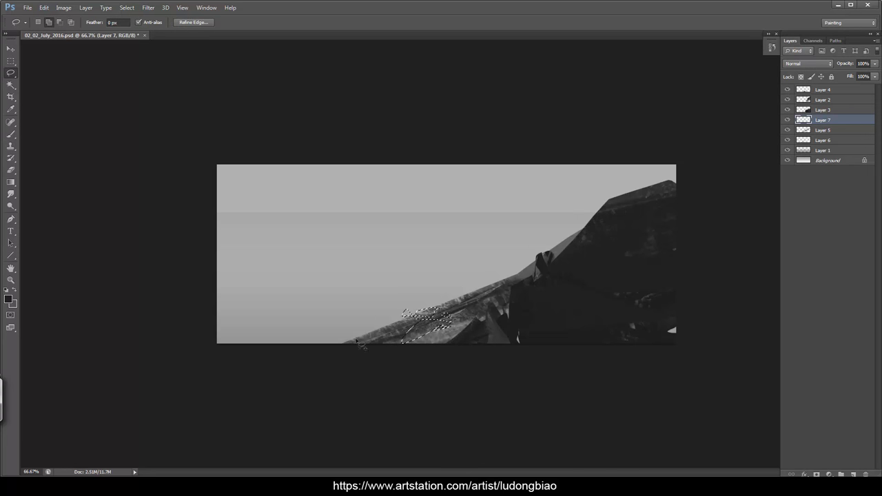
pyautogui.moveTo(378, 329); pyautogui.dragTo(406, 329)
# Paint dark grey texture inside the angular patches on Layer 7 with the textured brush, and deselect.
pyautogui.press('b')
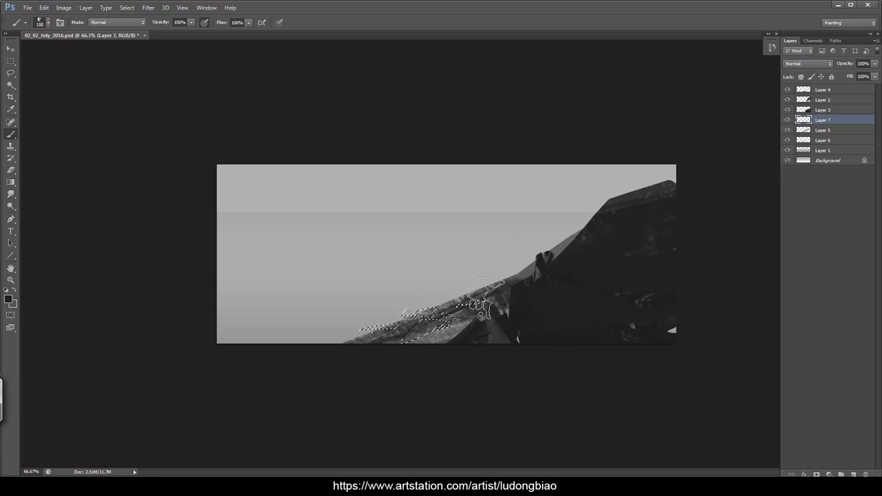
pyautogui.click(497, 340)
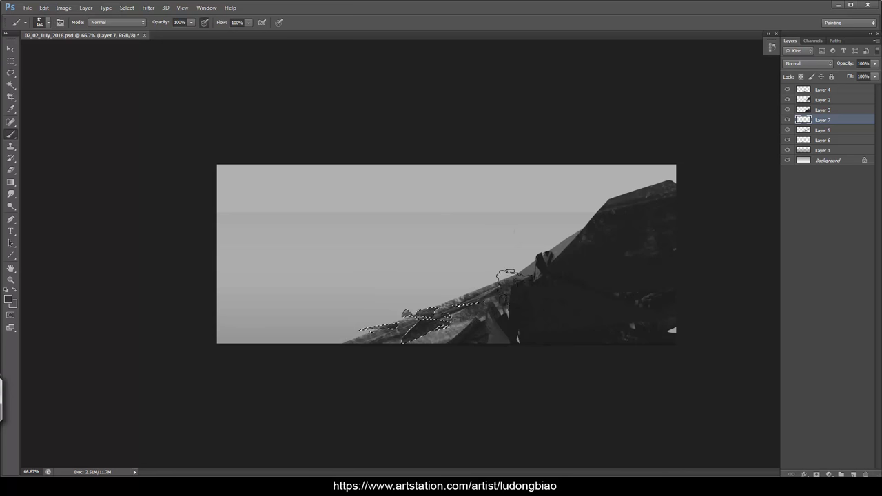
pyautogui.press('l')
pyautogui.hotkey('ctrl', 'd')
# Merge Layer 5 and Layer 6 into a single slope layer.
pyautogui.click(832, 131)
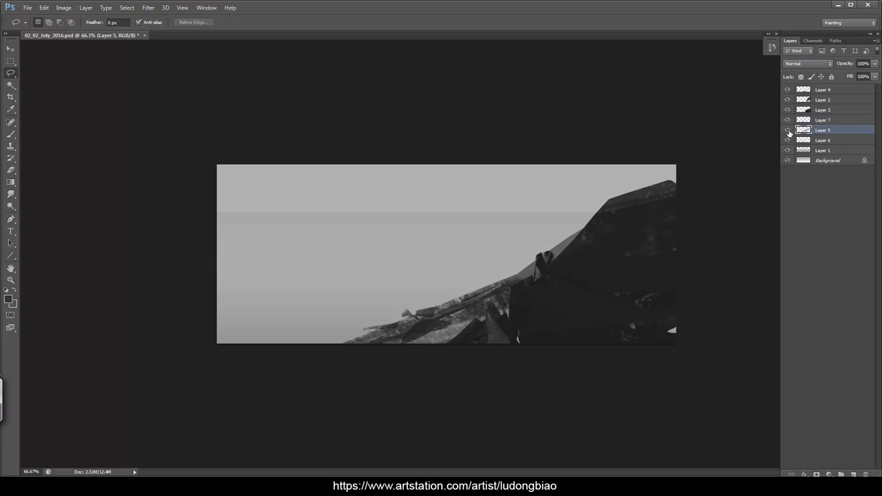
pyautogui.click(787, 130)
pyautogui.click(788, 130)
pyautogui.keyDown('shift'); pyautogui.click(825, 140); pyautogui.keyUp('shift')
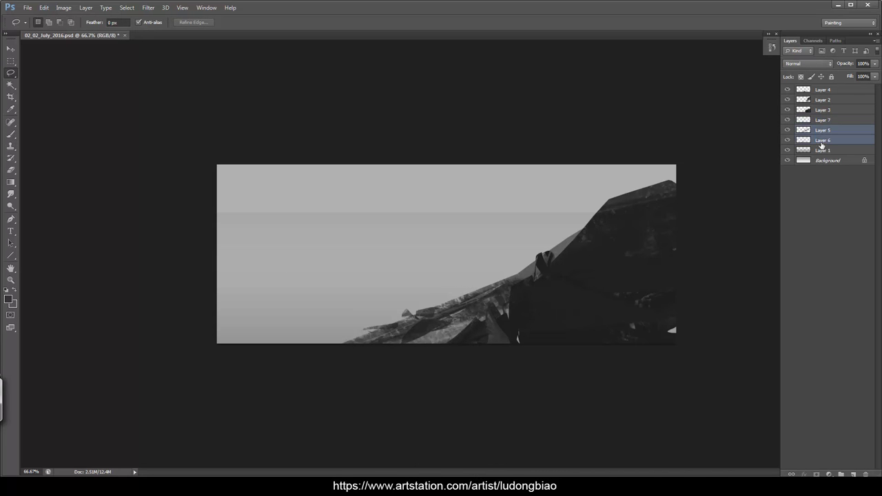
pyautogui.rightClick(825, 140)
pyautogui.click(724, 333)
# Raise the merged slope layer's Lightness slightly with a Hue/Saturation adjustment.
pyautogui.hotkey('ctrl', 'u')
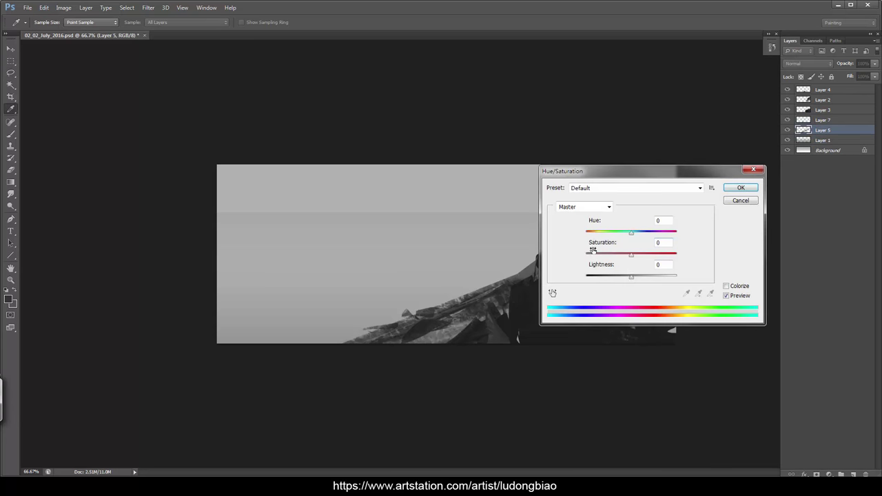
pyautogui.moveTo(636, 280); pyautogui.dragTo(635, 280)
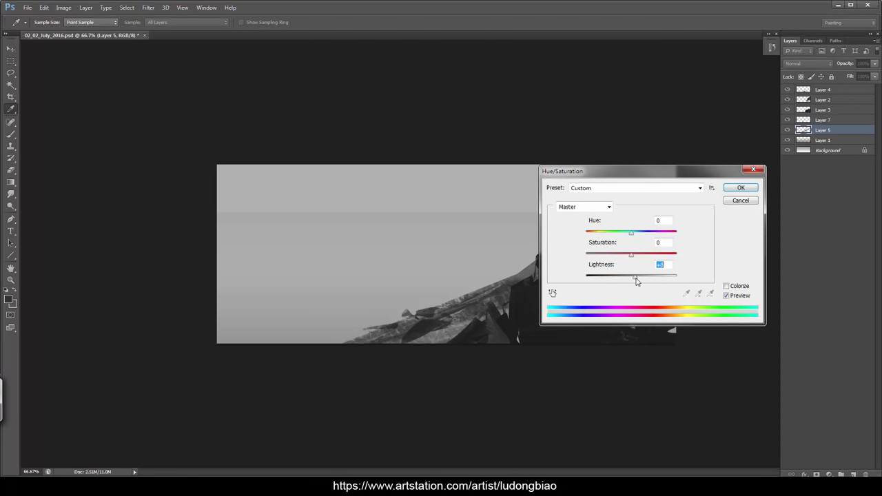
pyautogui.press('Return')
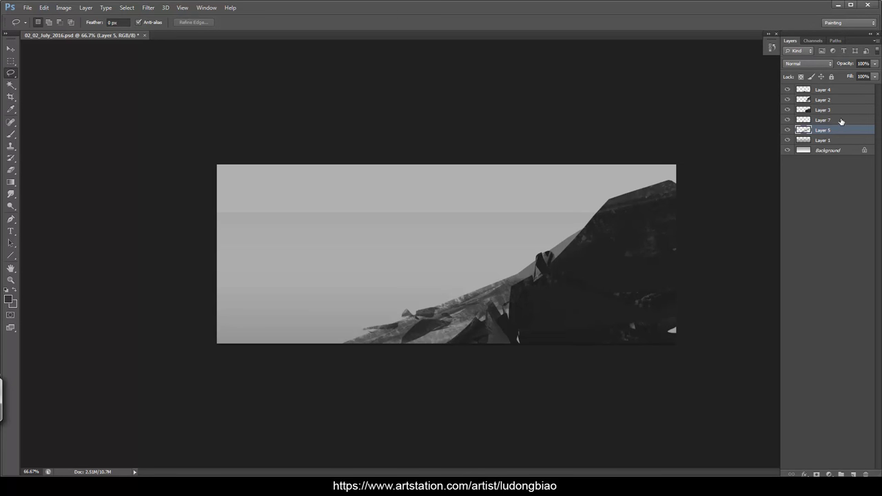
# Add a layer above Layer 4 and lasso a curved tree trunk with jagged branches rising from the upper slope into the sky.
pyautogui.click(841, 92)
pyautogui.click(788, 90)
pyautogui.click(788, 90)
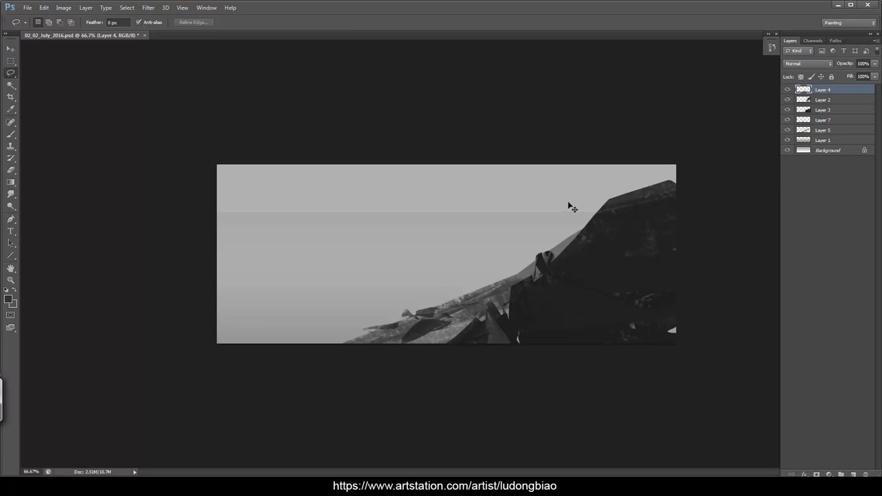
pyautogui.hotkey('ctrl', 'shift', 'n')
pyautogui.press('Return')
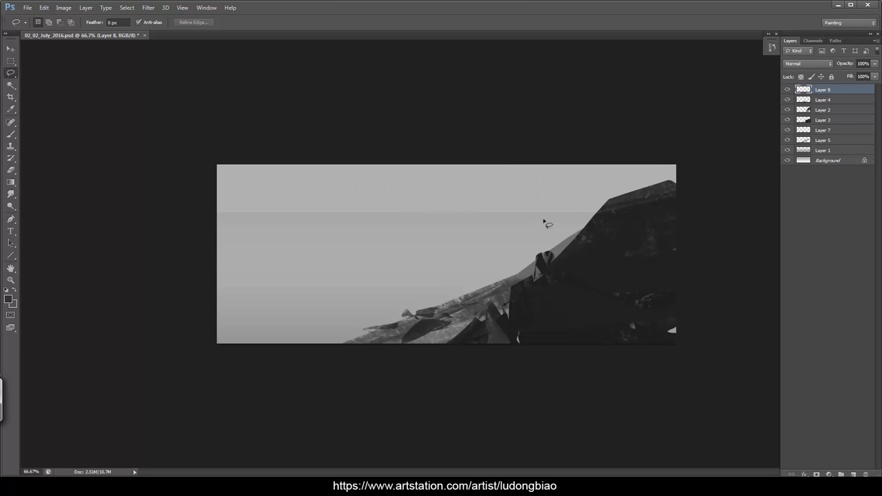
pyautogui.moveTo(495, 282); pyautogui.dragTo(554, 218)
pyautogui.moveTo(519, 279); pyautogui.dragTo(499, 281)
pyautogui.moveTo(557, 183)
pyautogui.mouseDown()
pyautogui.moveTo(516, 163)
pyautogui.moveTo(535, 179)
pyautogui.moveTo(572, 185)
pyautogui.moveTo(574, 164)
pyautogui.moveTo(556, 188)
pyautogui.mouseUp()
pyautogui.moveTo(503, 186)
pyautogui.mouseDown()
pyautogui.moveTo(476, 199)
pyautogui.moveTo(488, 195)
pyautogui.mouseUp()
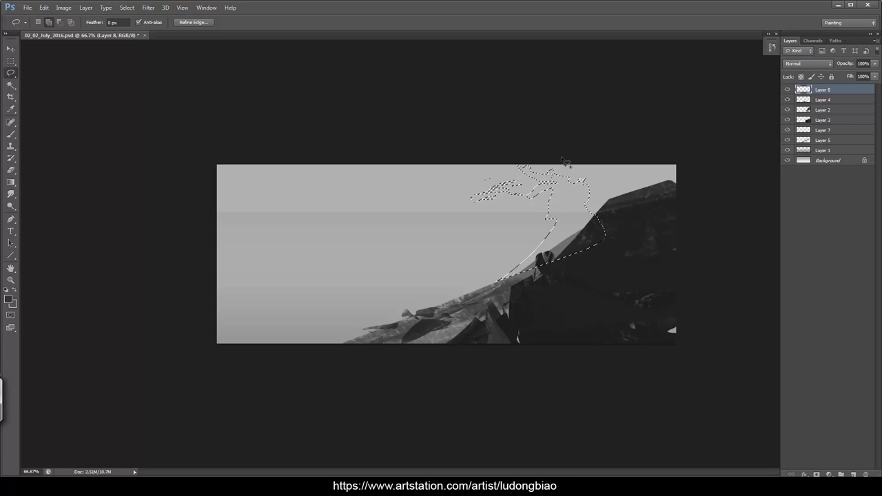
# Paint dark grey texture inside the tree selection, enlarging the textured brush to 200 px.
pyautogui.press('b')
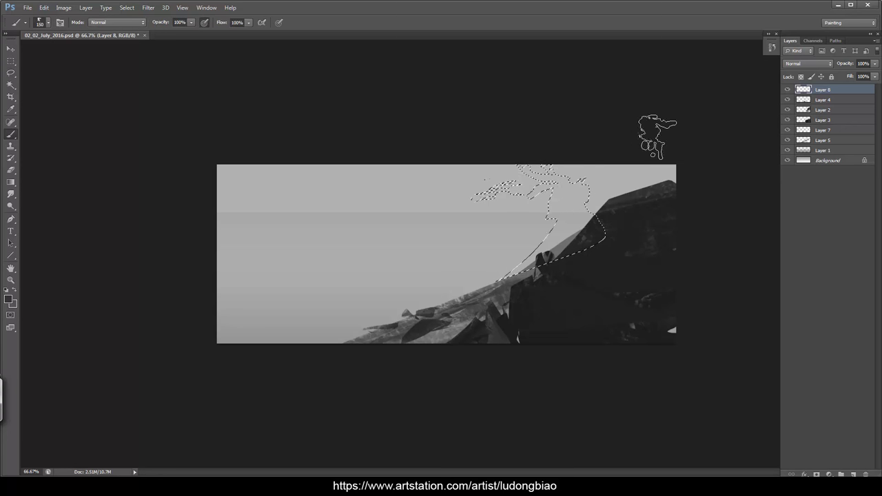
pyautogui.moveTo(424, 215)
pyautogui.mouseDown()
pyautogui.moveTo(535, 155)
pyautogui.moveTo(545, 170)
pyautogui.moveTo(510, 214)
pyautogui.moveTo(560, 165)
pyautogui.moveTo(528, 276)
pyautogui.moveTo(516, 196)
pyautogui.moveTo(548, 226)
pyautogui.moveTo(520, 210)
pyautogui.moveTo(539, 221)
pyautogui.mouseUp()
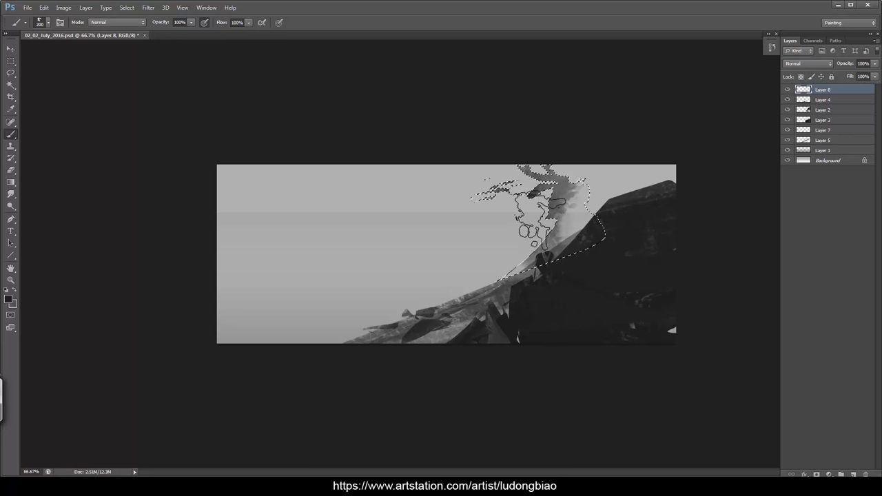
pyautogui.press(']')
pyautogui.moveTo(459, 248)
pyautogui.mouseDown()
pyautogui.moveTo(530, 252)
pyautogui.moveTo(522, 261)
pyautogui.mouseUp()
# Reduce the brush to 125 px, shade the trunk and its base with a grey sampled from it, and deselect.
pyautogui.press('[')
pyautogui.press('[')
pyautogui.press('[')
pyautogui.press('[')
pyautogui.press('[')
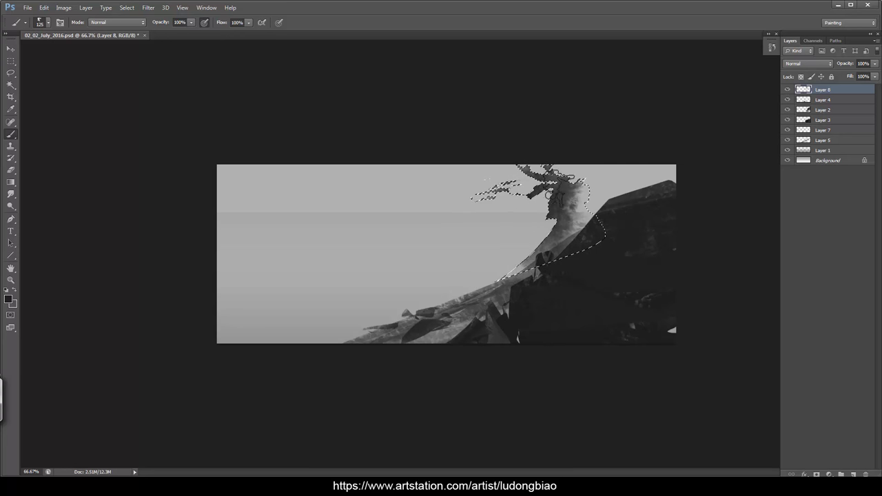
pyautogui.keyDown('alt'); pyautogui.click(568, 222); pyautogui.keyUp('alt')
pyautogui.moveTo(579, 219)
pyautogui.mouseDown()
pyautogui.moveTo(588, 232)
pyautogui.moveTo(574, 251)
pyautogui.moveTo(599, 251)
pyautogui.moveTo(586, 249)
pyautogui.mouseUp()
pyautogui.moveTo(572, 205)
pyautogui.mouseDown()
pyautogui.moveTo(583, 234)
pyautogui.moveTo(601, 232)
pyautogui.moveTo(596, 264)
pyautogui.moveTo(577, 233)
pyautogui.moveTo(575, 280)
pyautogui.mouseUp()
pyautogui.press('l')
pyautogui.hotkey('ctrl', 'd')
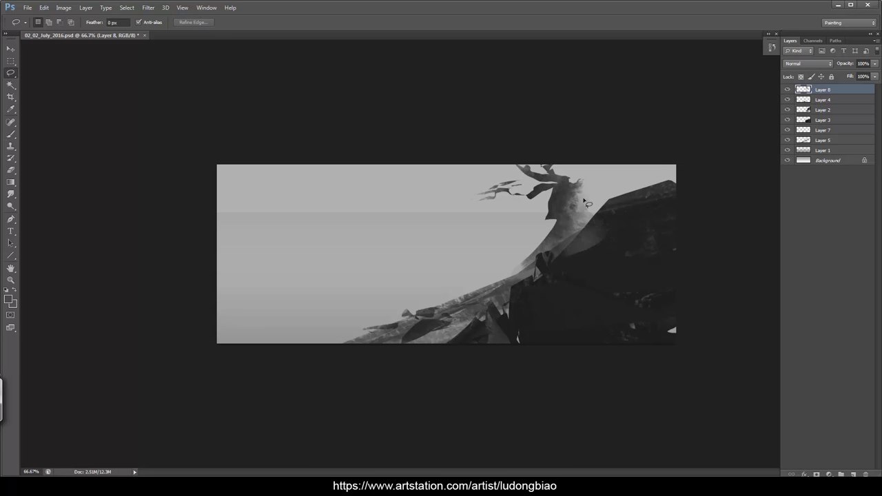
# Lasso and delete excess paint beside the trunk's right edge, and shift the tree slightly to the right.
pyautogui.moveTo(658, 192); pyautogui.dragTo(669, 158)
pyautogui.press('Delete')
pyautogui.hotkey('ctrl', 'd')
pyautogui.moveTo(582, 189); pyautogui.dragTo(672, 155)
pyautogui.press('Delete')
pyautogui.hotkey('ctrl', 'd')
pyautogui.press('v')
pyautogui.moveTo(598, 228); pyautogui.dragTo(605, 230)
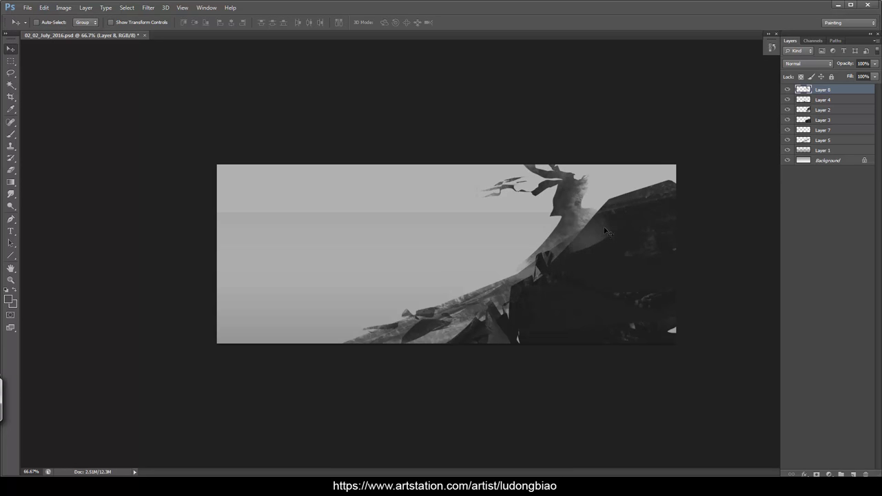
# Duplicate Layer 8 and set the copy's fill to 55%.
pyautogui.moveTo(822, 90); pyautogui.dragTo(853, 474)
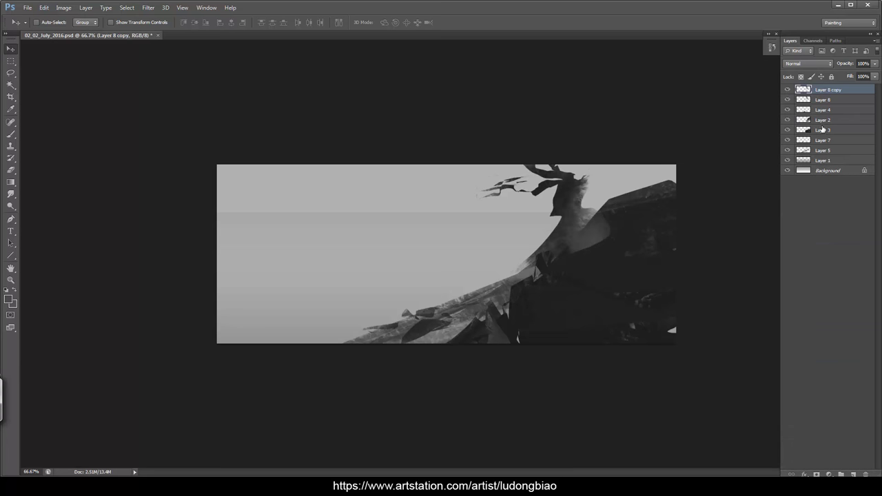
pyautogui.click(876, 76)
pyautogui.moveTo(855, 90); pyautogui.dragTo(856, 90)
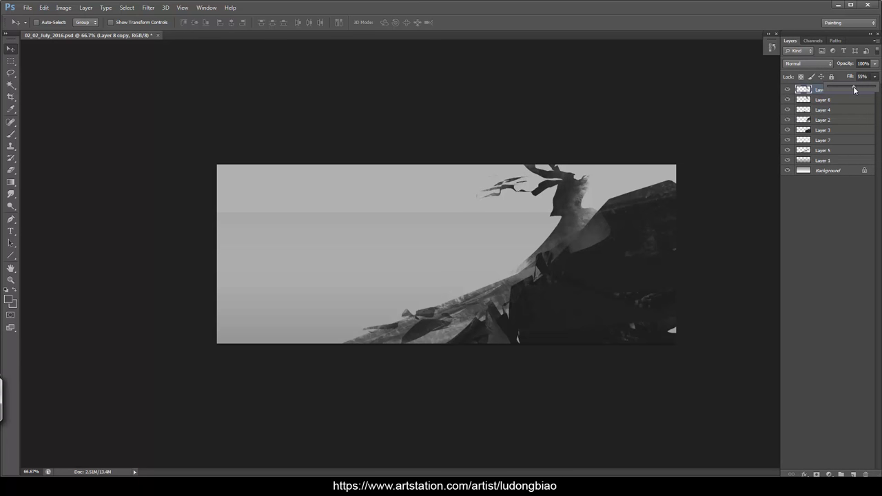
# Merge Layer 8 with its copy and move the merged tree layer directly below Layer 3.
pyautogui.click(845, 103)
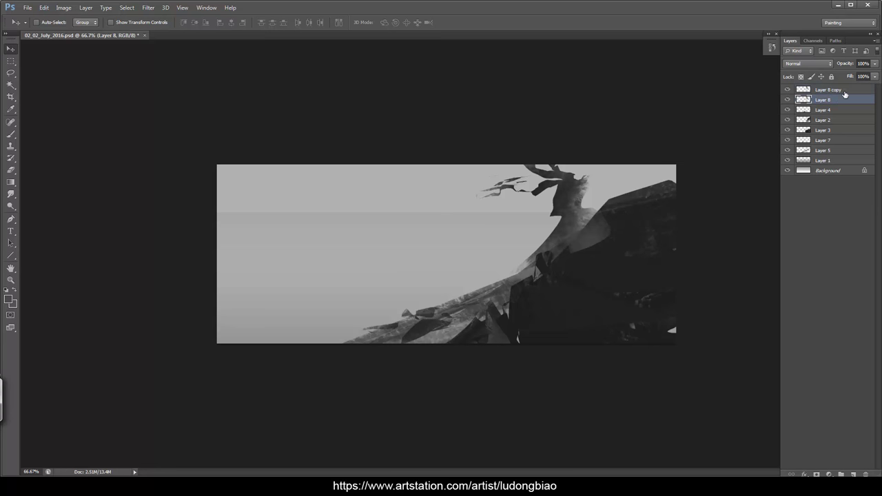
pyautogui.keyDown('shift'); pyautogui.click(827, 100); pyautogui.keyUp('shift')
pyautogui.rightClick(843, 99)
pyautogui.click(783, 302)
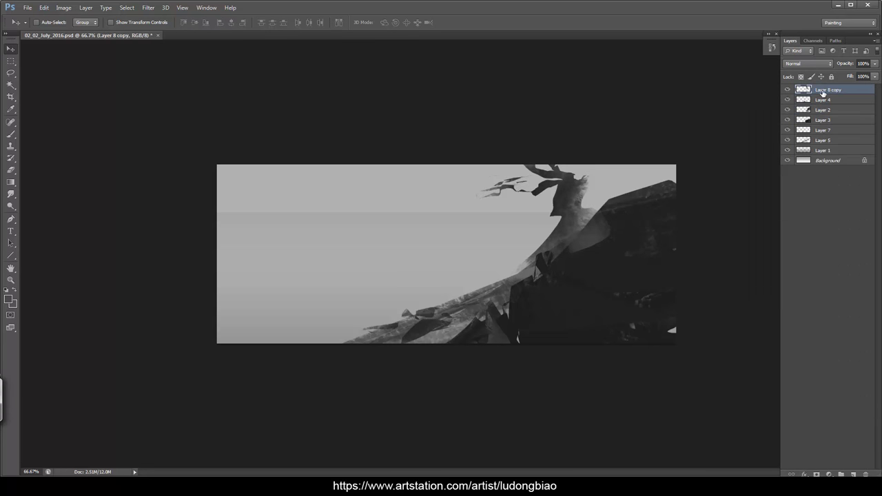
pyautogui.moveTo(822, 92); pyautogui.dragTo(813, 125)
pyautogui.press('l')
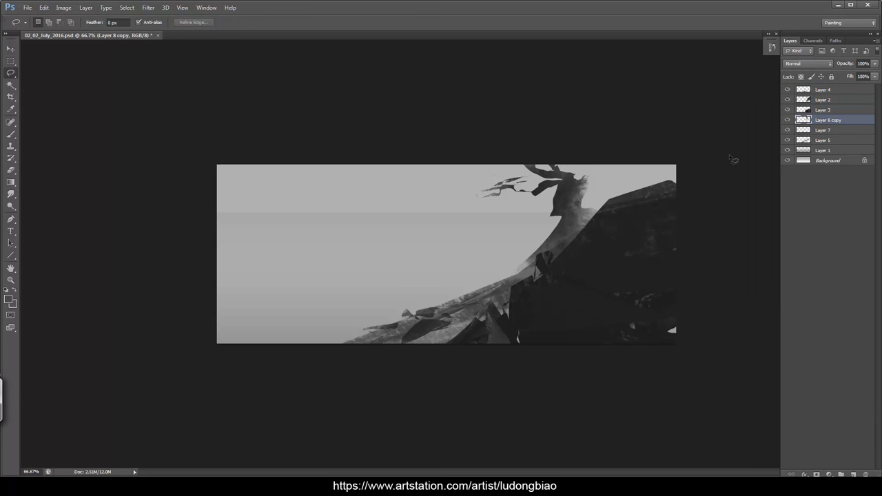
# Add a layer above Layer 4 and paint thin grey grass blades on the rock ledge within a spiky lasso selection, then deselect.
pyautogui.click(838, 91)
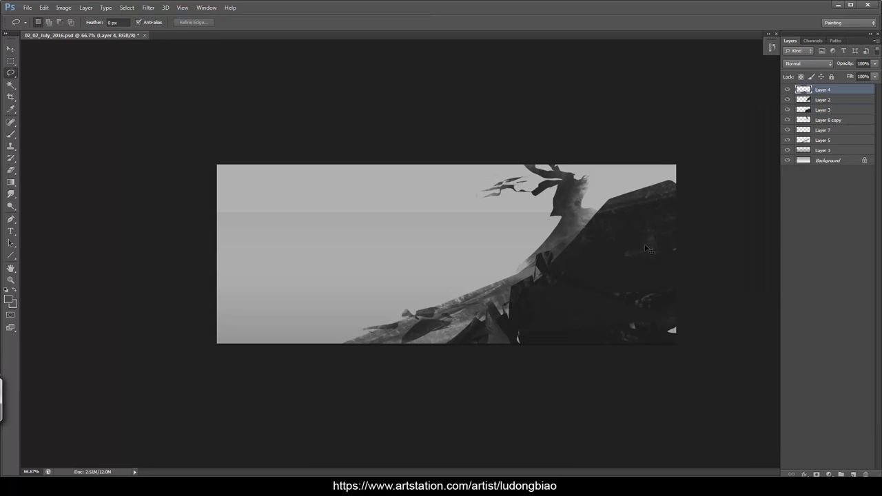
pyautogui.hotkey('ctrl', 'shift', 'n')
pyautogui.press('Return')
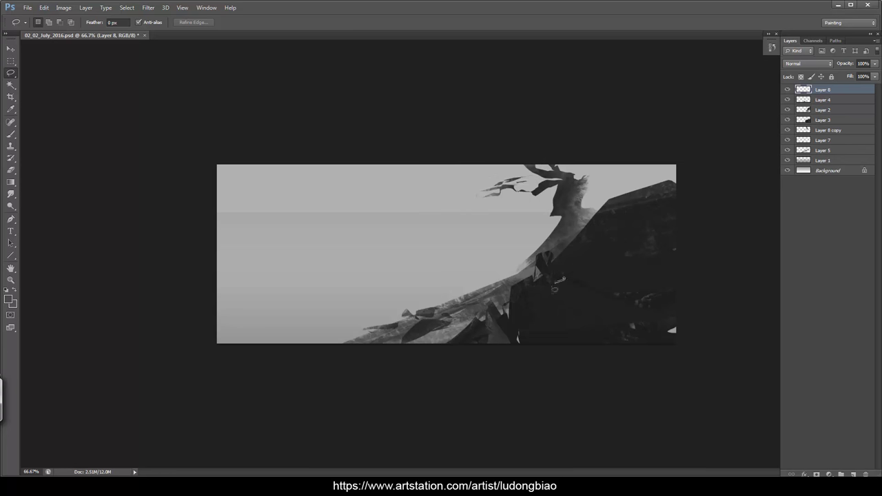
pyautogui.moveTo(554, 289)
pyautogui.mouseDown()
pyautogui.moveTo(584, 284)
pyautogui.moveTo(559, 281)
pyautogui.mouseUp()
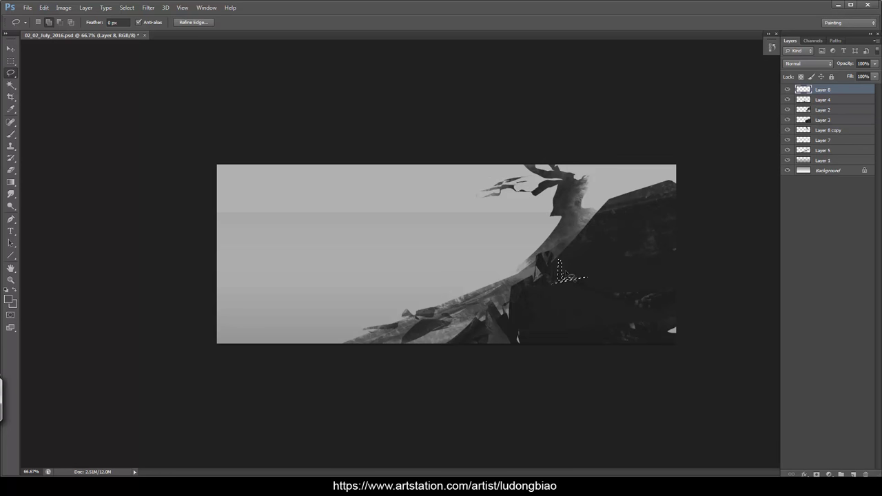
pyautogui.moveTo(569, 282)
pyautogui.mouseDown()
pyautogui.moveTo(561, 284)
pyautogui.moveTo(597, 283)
pyautogui.moveTo(582, 277)
pyautogui.moveTo(524, 293)
pyautogui.moveTo(574, 294)
pyautogui.mouseUp()
pyautogui.press('b')
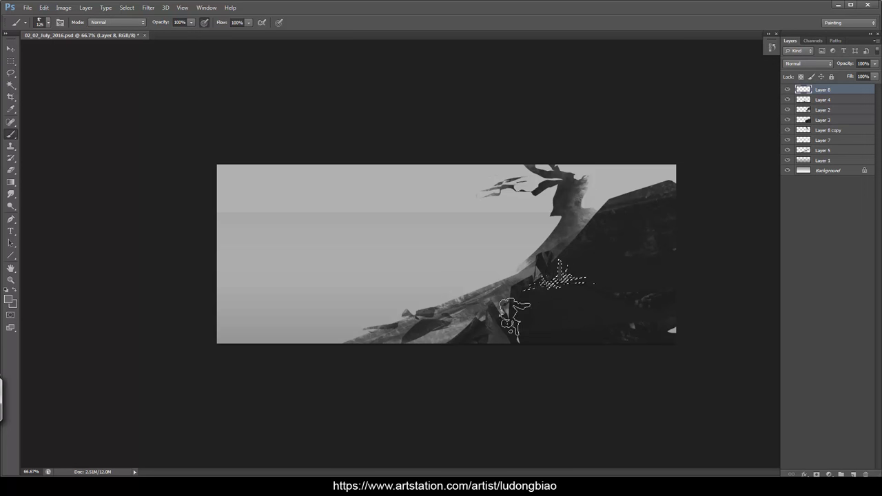
pyautogui.press('l')
pyautogui.hotkey('ctrl', 'd')
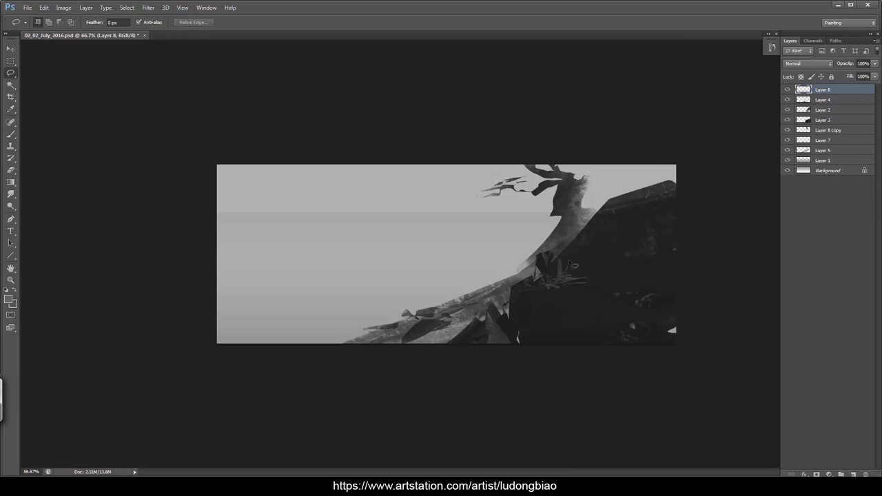
# Extend the grass clump on the rock ledge with further lassoed blades, adjusting them with Free Transform.
pyautogui.moveTo(563, 274)
pyautogui.mouseDown()
pyautogui.moveTo(577, 224)
pyautogui.moveTo(591, 234)
pyautogui.moveTo(562, 251)
pyautogui.mouseUp()
pyautogui.hotkey('ctrl', 'd')
pyautogui.click(567, 276)
pyautogui.moveTo(597, 222); pyautogui.dragTo(608, 218)
pyautogui.click(631, 240)
pyautogui.hotkey('ctrl', 't')
pyautogui.moveTo(668, 287); pyautogui.dragTo(668, 293)
pyautogui.press('Return')
# Lasso short blades at the ledge's left end, paint them with a dark tone sampled from the rock, and deselect.
pyautogui.moveTo(529, 284)
pyautogui.mouseDown()
pyautogui.moveTo(557, 336)
pyautogui.moveTo(526, 280)
pyautogui.mouseUp()
pyautogui.press('b')
pyautogui.keyDown('alt'); pyautogui.click(515, 284); pyautogui.keyUp('alt')
pyautogui.press('l')
pyautogui.hotkey('ctrl', 'd')
# Lasso a clump of upright grass blades on the middle of the slope, paint it dark grey, and deselect.
pyautogui.moveTo(434, 302)
pyautogui.mouseDown()
pyautogui.moveTo(440, 313)
pyautogui.moveTo(442, 295)
pyautogui.moveTo(444, 319)
pyautogui.mouseUp()
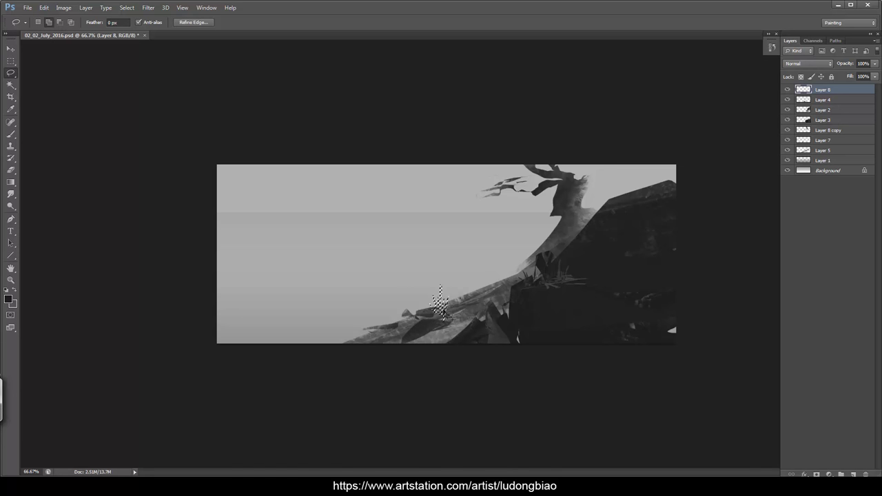
pyautogui.moveTo(420, 300); pyautogui.dragTo(432, 312)
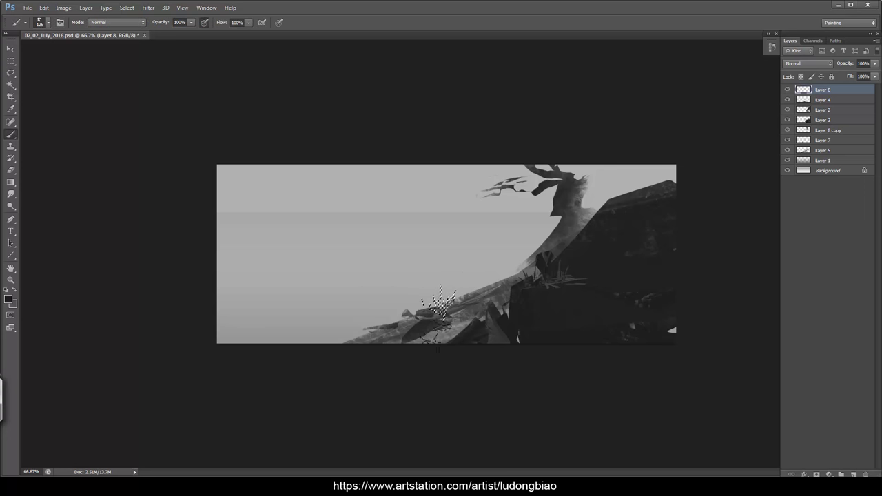
pyautogui.hotkey('ctrl', 'd')
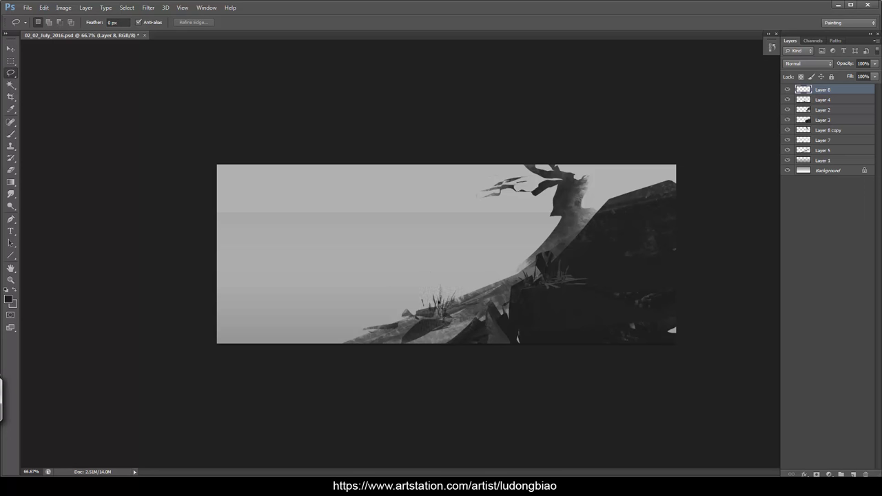
# Darken and fill out the mid-slope grass clump with further lassoed blades and brush strokes, then deselect.
pyautogui.moveTo(440, 303)
pyautogui.mouseDown()
pyautogui.moveTo(436, 310)
pyautogui.moveTo(448, 295)
pyautogui.moveTo(447, 317)
pyautogui.mouseUp()
pyautogui.press('b')
pyautogui.press('l')
pyautogui.hotkey('ctrl', 'd')
pyautogui.press('b')
pyautogui.press('l')
pyautogui.hotkey('ctrl', 'd')
pyautogui.press('b')
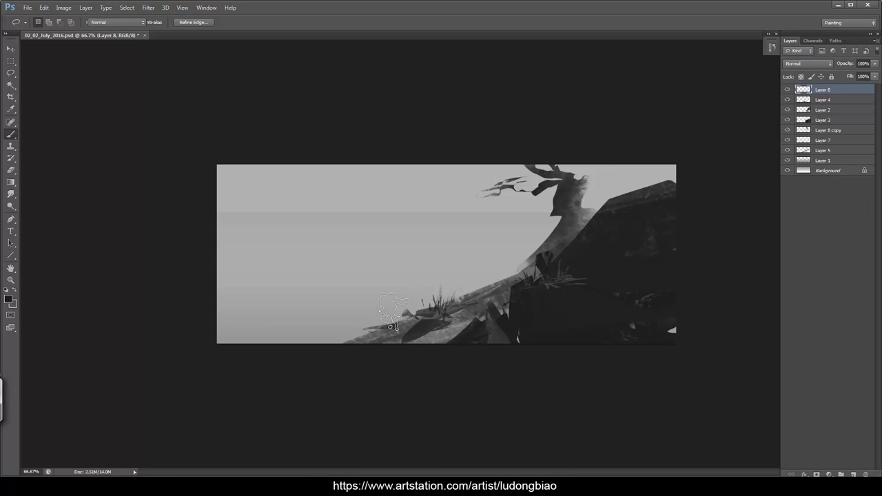
pyautogui.hotkey('ctrl', 'd')
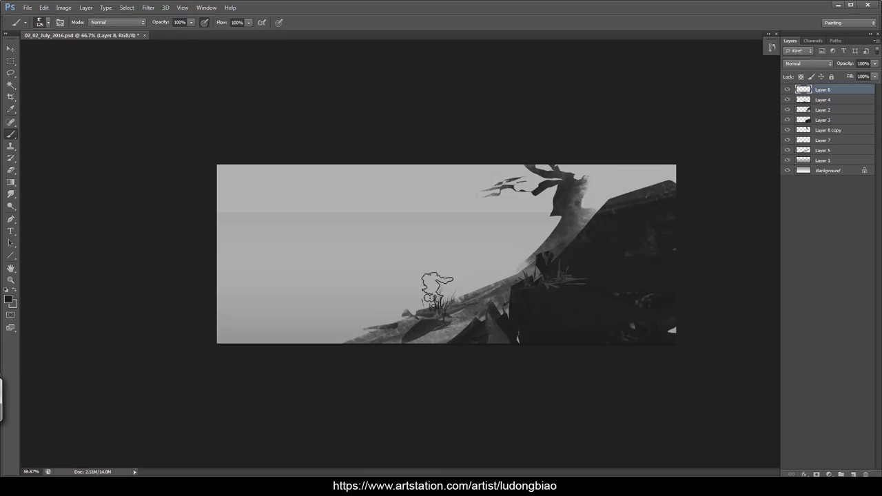
# Lasso small grass blades near the lower end of the slope, paint them dark, and deselect.
pyautogui.press('l')
pyautogui.moveTo(399, 332); pyautogui.dragTo(398, 324)
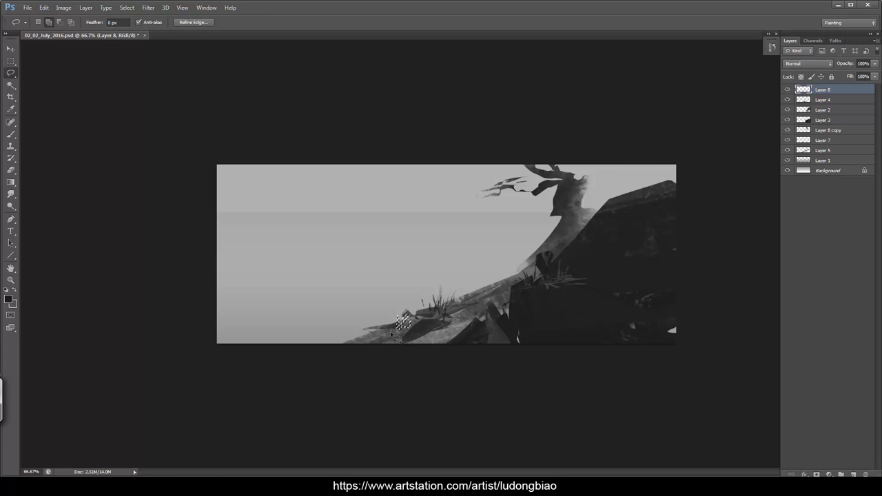
pyautogui.moveTo(395, 333)
pyautogui.mouseDown()
pyautogui.moveTo(385, 334)
pyautogui.moveTo(402, 338)
pyautogui.mouseUp()
pyautogui.press('b')
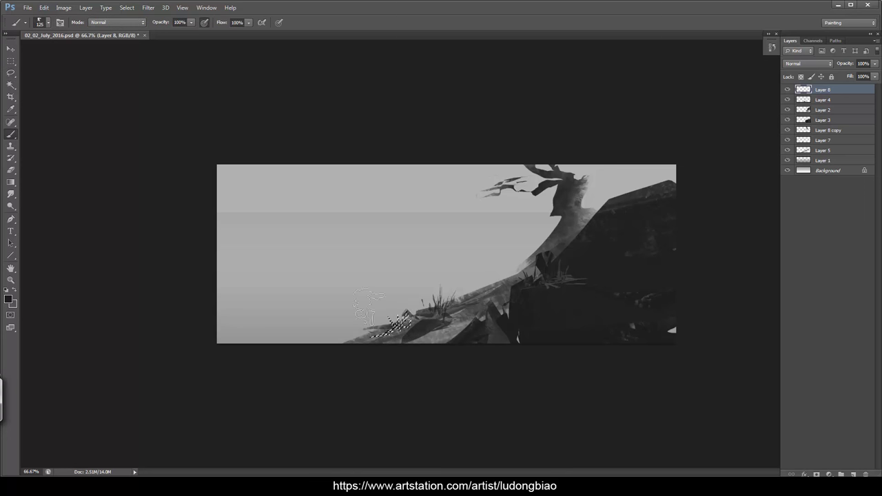
pyautogui.press('l')
pyautogui.hotkey('ctrl', 'd')
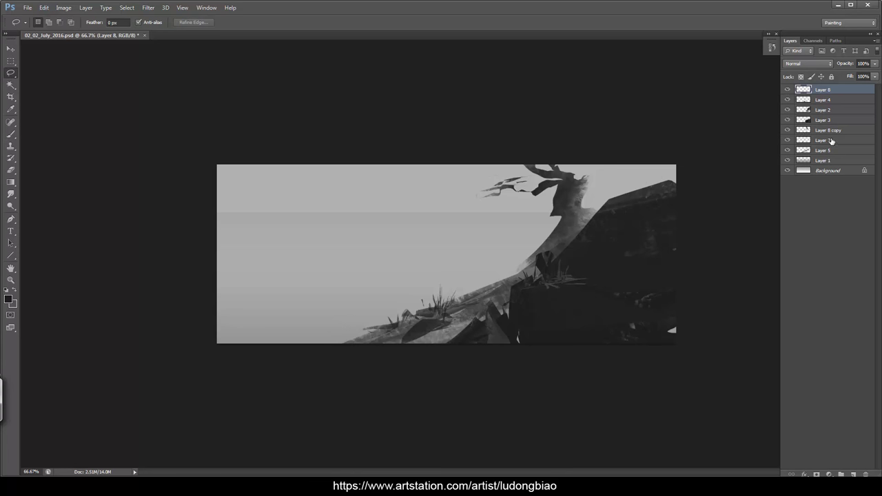
# Add a new layer directly above Layer 1.
pyautogui.click(831, 140)
pyautogui.click(808, 160)
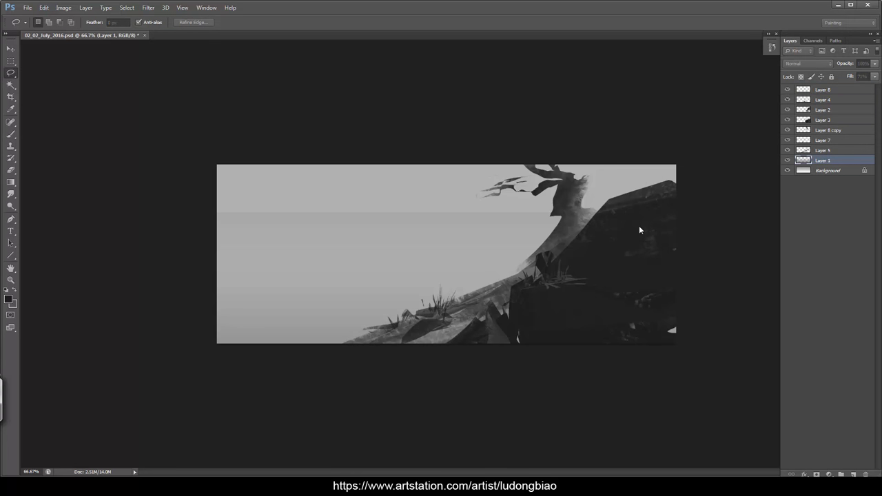
pyautogui.hotkey('ctrl', 'shift', 'n')
pyautogui.press('Return')
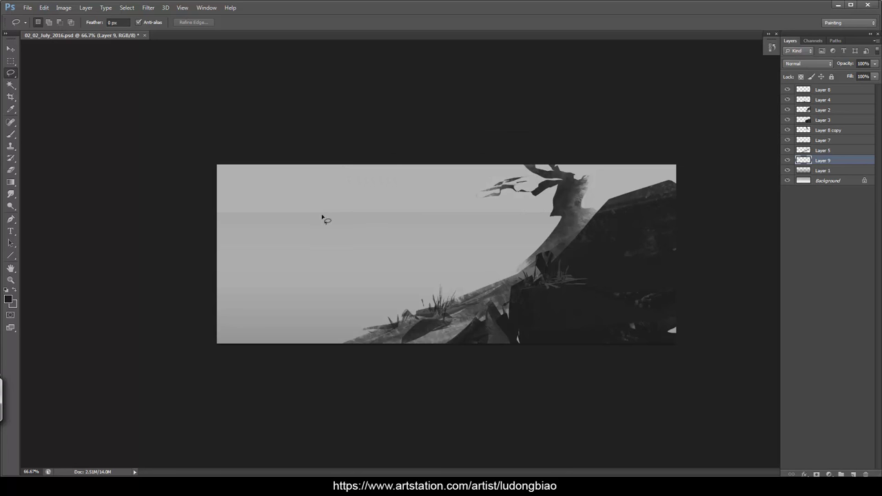
# Lasso a winding river shape from the horizon down across the plain toward the lower slope.
pyautogui.moveTo(303, 216)
pyautogui.mouseDown()
pyautogui.moveTo(514, 247)
pyautogui.moveTo(90, 327)
pyautogui.moveTo(396, 252)
pyautogui.moveTo(364, 223)
pyautogui.moveTo(302, 216)
pyautogui.moveTo(89, 362)
pyautogui.mouseUp()
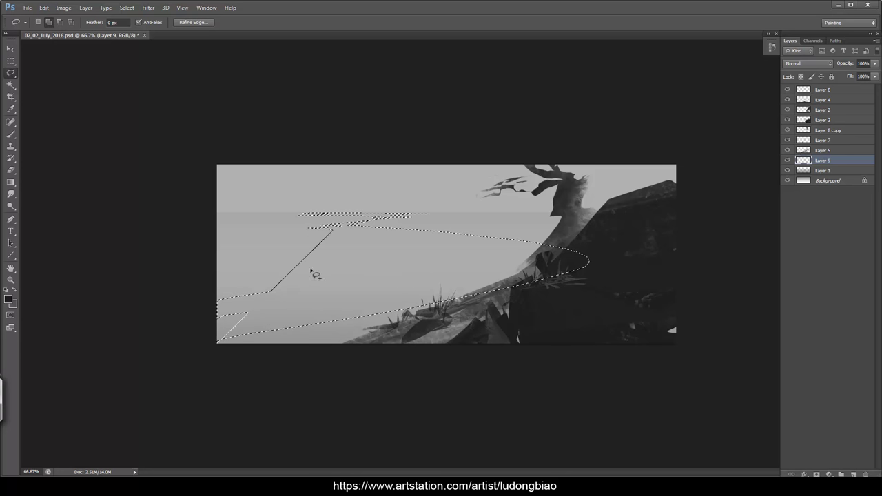
pyautogui.hotkey('ctrl', 'd')
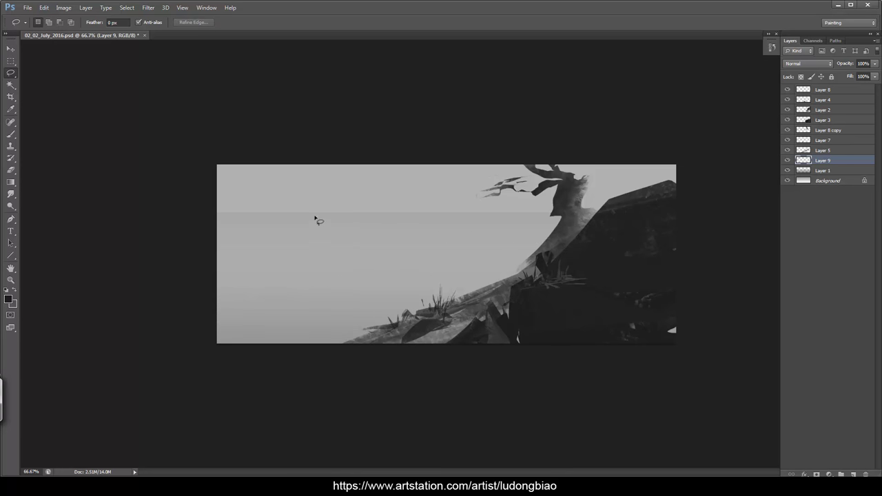
pyautogui.moveTo(312, 215)
pyautogui.mouseDown()
pyautogui.moveTo(593, 242)
pyautogui.moveTo(331, 284)
pyautogui.moveTo(359, 252)
pyautogui.mouseUp()
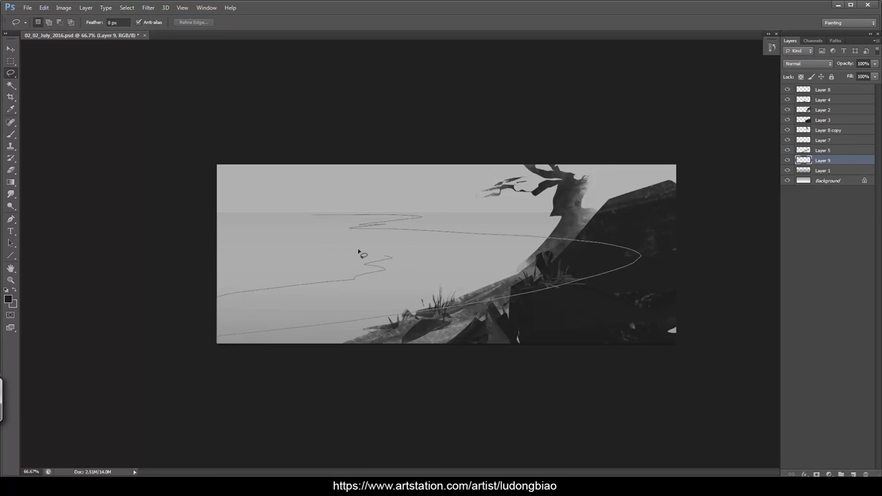
pyautogui.moveTo(275, 225); pyautogui.dragTo(247, 220)
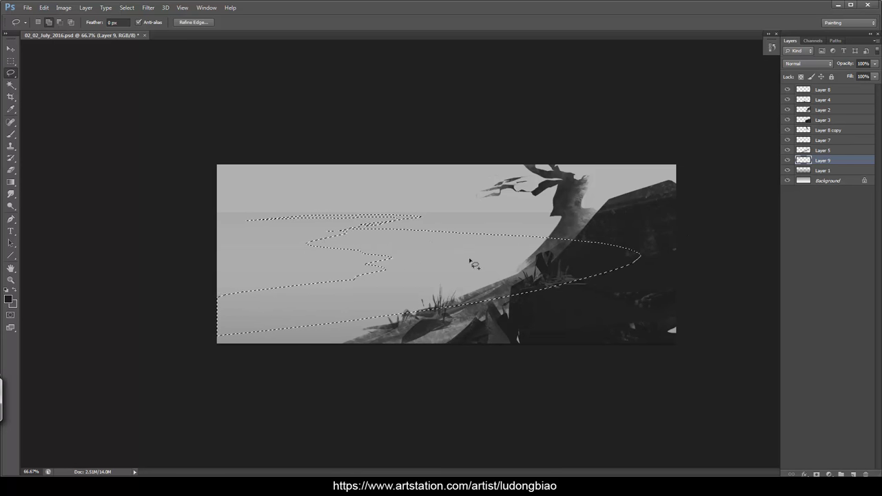
# Fill the selected river shape with white and near-white tones using the textured 150 px brush.
pyautogui.press('b')
pyautogui.click(9, 299)
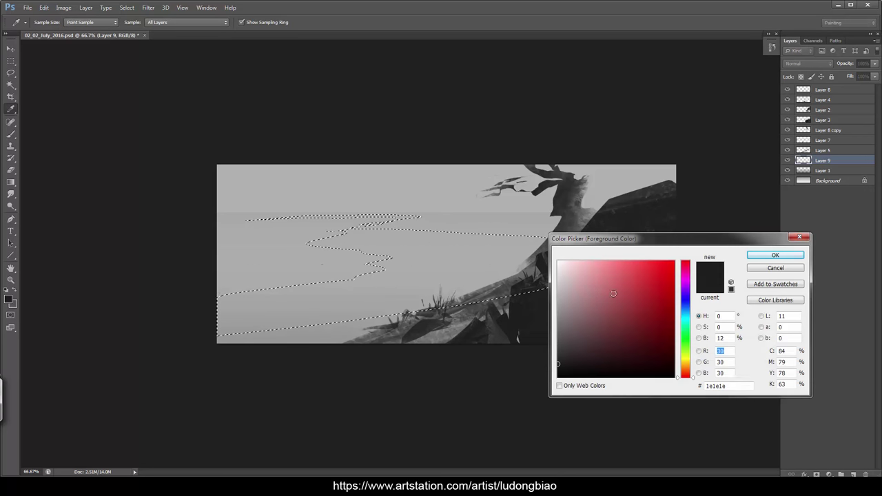
pyautogui.click(558, 265)
pyautogui.press('Return')
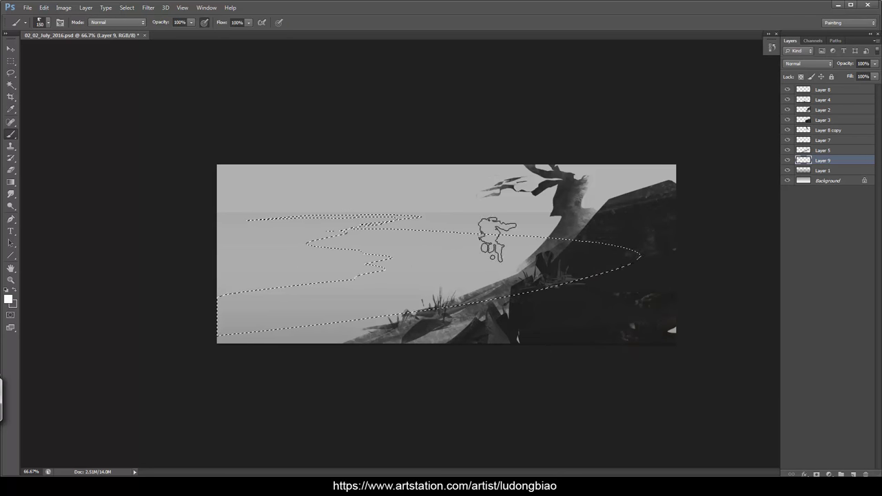
pyautogui.moveTo(376, 236)
pyautogui.mouseDown()
pyautogui.moveTo(531, 245)
pyautogui.moveTo(434, 275)
pyautogui.mouseUp()
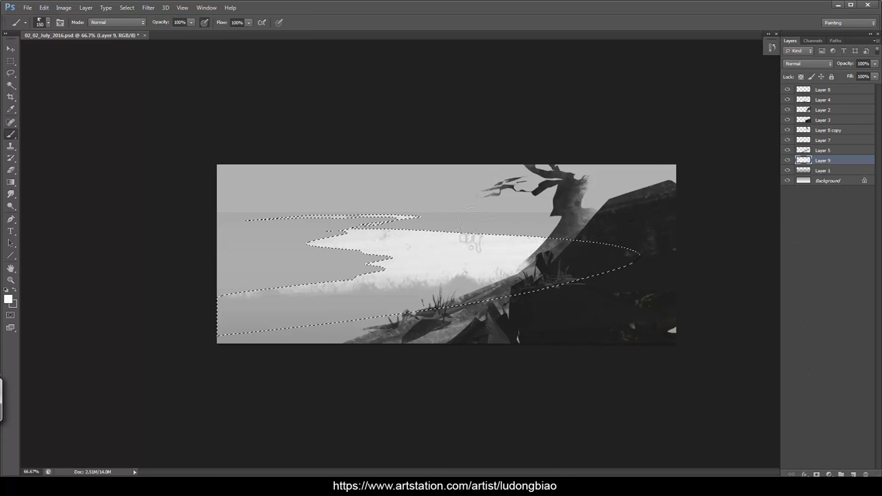
pyautogui.keyDown('alt'); pyautogui.click(384, 240); pyautogui.keyUp('alt')
pyautogui.moveTo(510, 274); pyautogui.dragTo(255, 312)
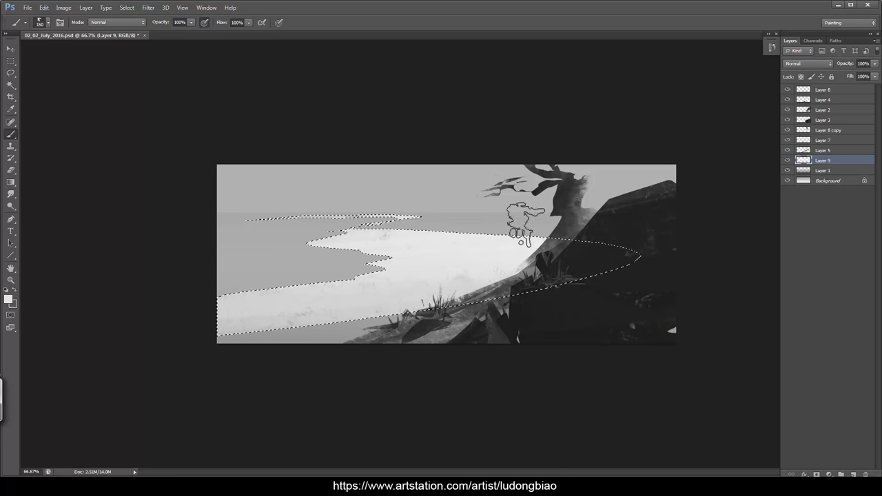
# Smooth the river's tone in white with the soft round brush at 250 px, then deselect.
pyautogui.click(8, 298)
pyautogui.press('Return')
pyautogui.press('b')
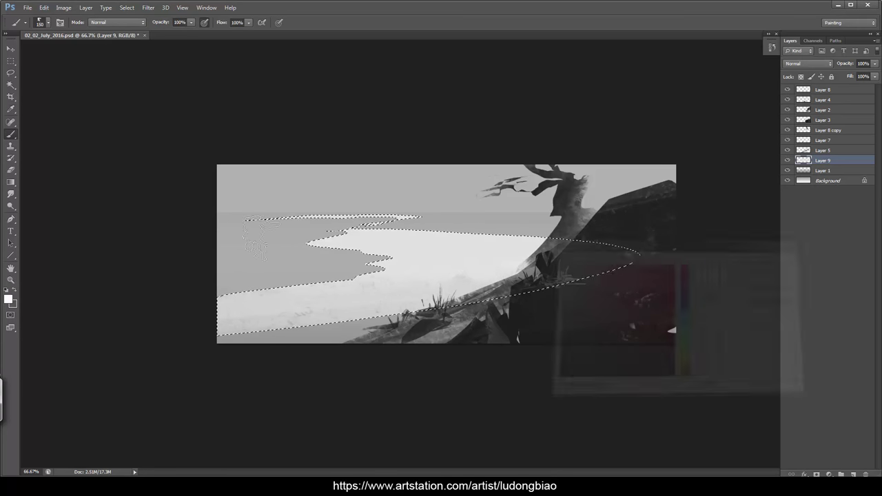
pyautogui.rightClick(504, 252)
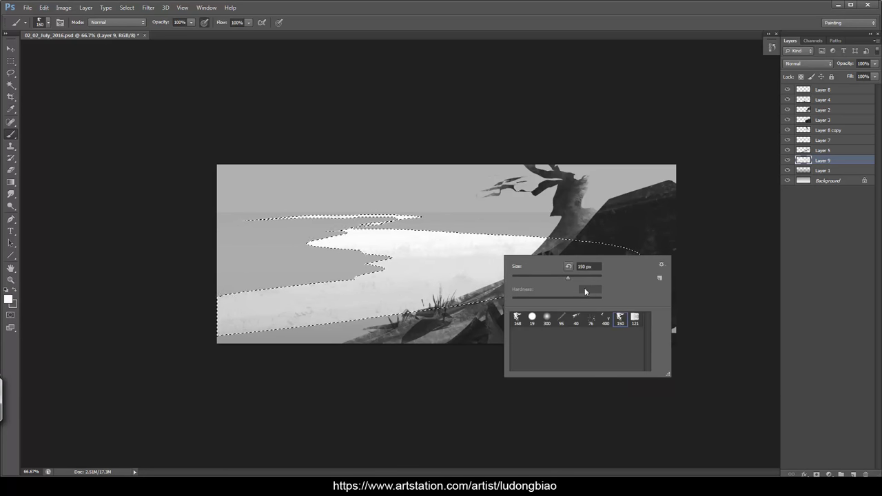
pyautogui.click(547, 319)
pyautogui.click(374, 420)
pyautogui.moveTo(398, 270)
pyautogui.mouseDown()
pyautogui.moveTo(536, 246)
pyautogui.moveTo(342, 274)
pyautogui.moveTo(414, 296)
pyautogui.mouseUp()
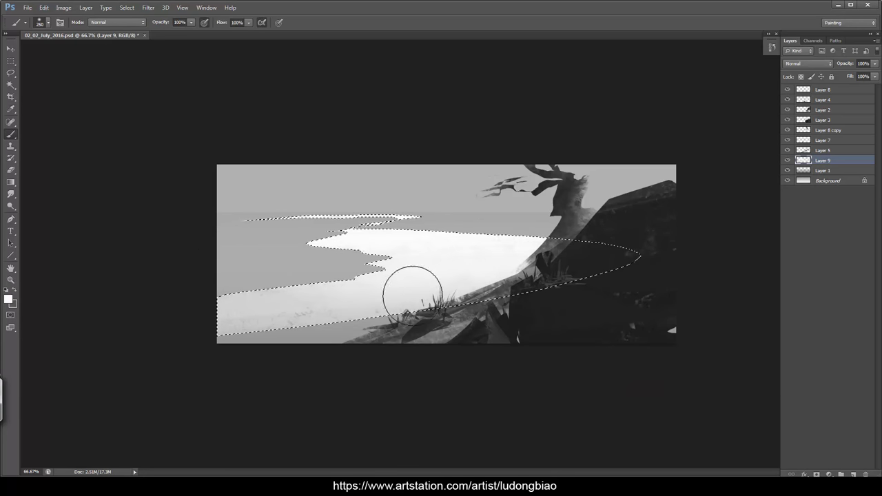
pyautogui.keyDown('alt'); pyautogui.click(344, 305); pyautogui.keyUp('alt')
pyautogui.hotkey('ctrl', 'd')
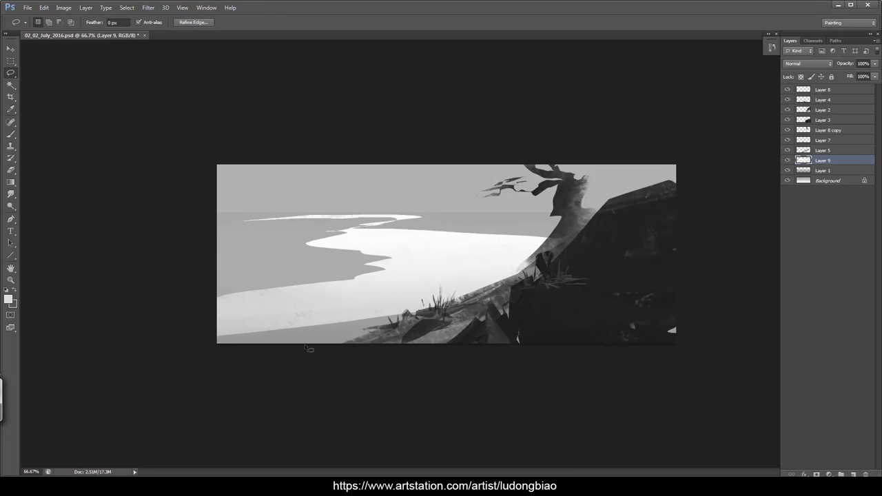
# Lasso the strip below the river and paint it light grey so the water reaches the canvas's lower edge.
pyautogui.moveTo(515, 322); pyautogui.dragTo(123, 354)
pyautogui.moveTo(604, 304); pyautogui.dragTo(195, 350)
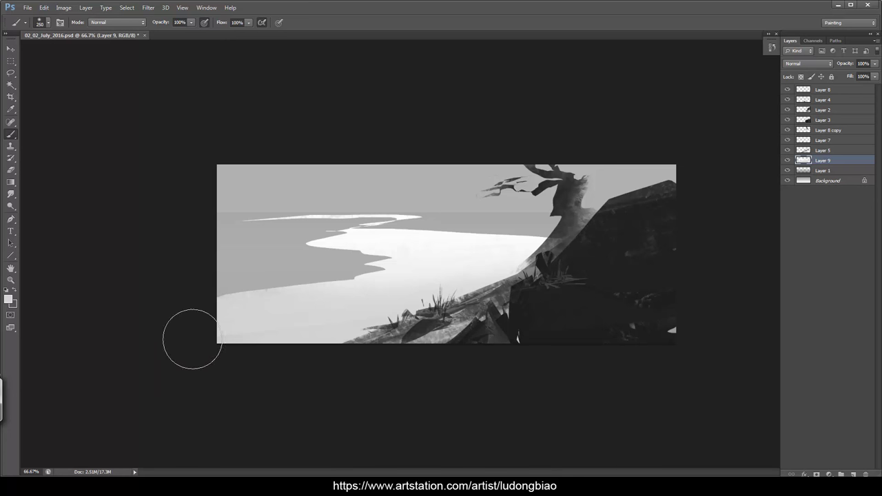
pyautogui.press('l')
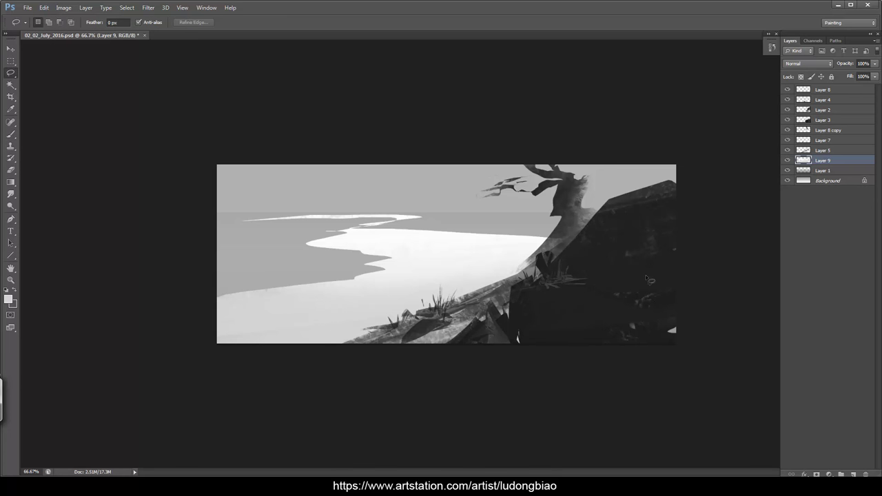
# Load Layer 9's painted area as a selection, softly blend it from white to light grey toward the foreground, and deselect.
pyautogui.keyDown('ctrl'); pyautogui.click(805, 161); pyautogui.keyUp('ctrl')
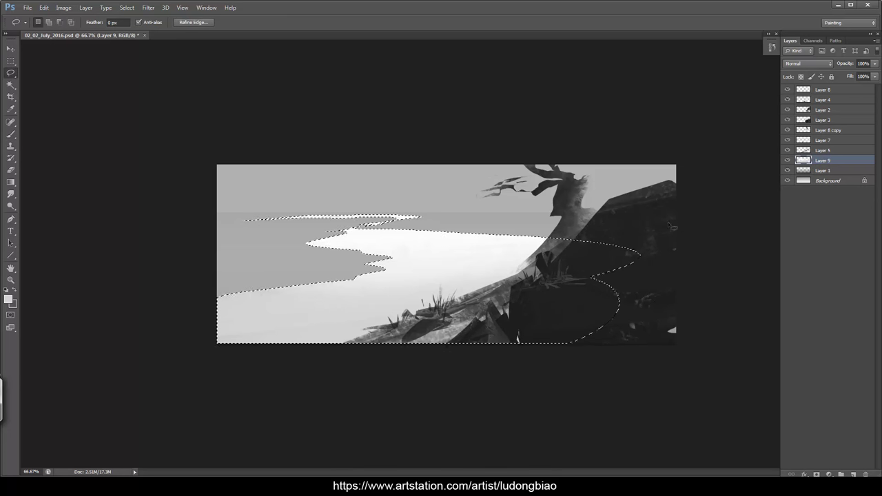
pyautogui.press('b')
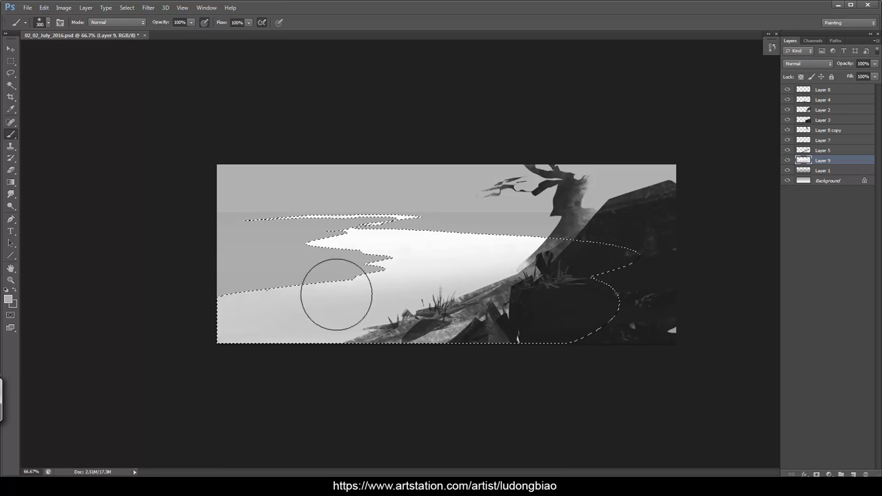
pyautogui.keyDown('alt'); pyautogui.click(477, 259); pyautogui.keyUp('alt')
pyautogui.press('[')
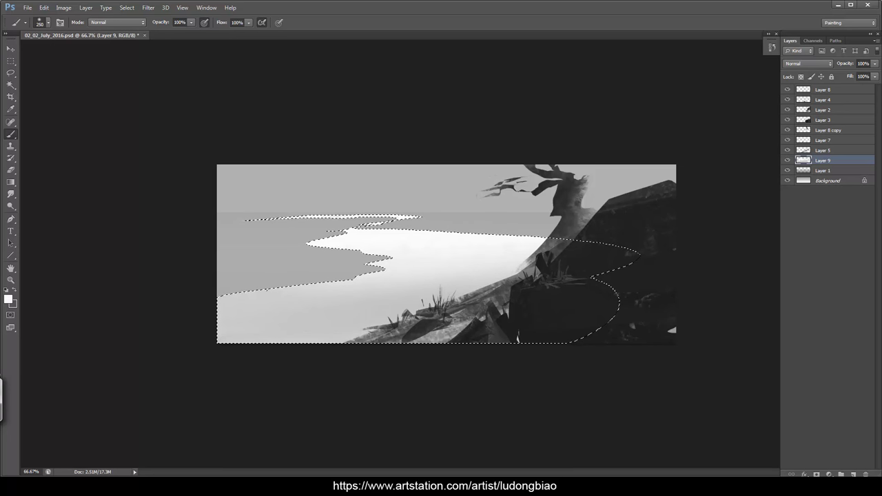
pyautogui.press('l')
pyautogui.hotkey('ctrl', 'd')
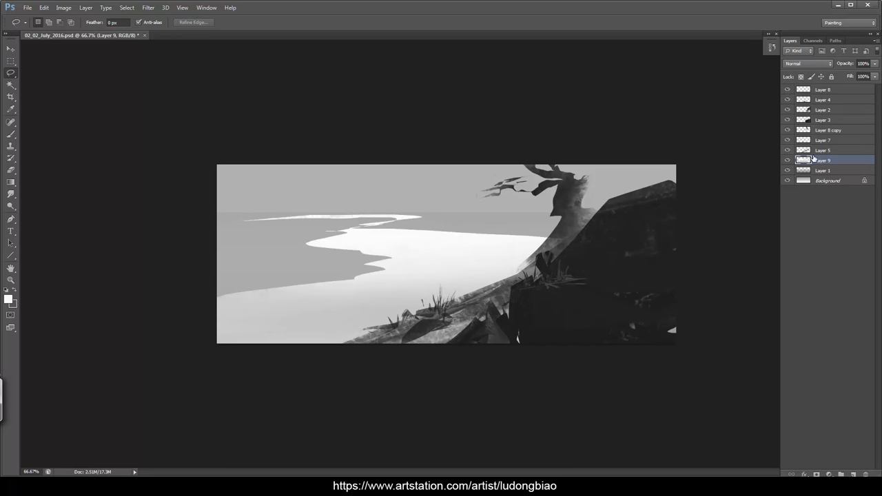
# Lower the horizon edge of Layer 1 by scaling its height to 97.90% with Free Transform.
pyautogui.click(821, 171)
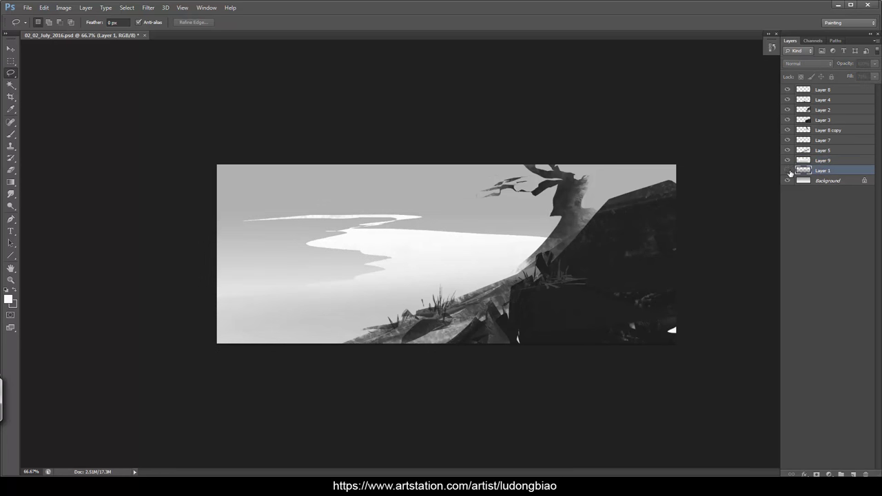
pyautogui.press('m')
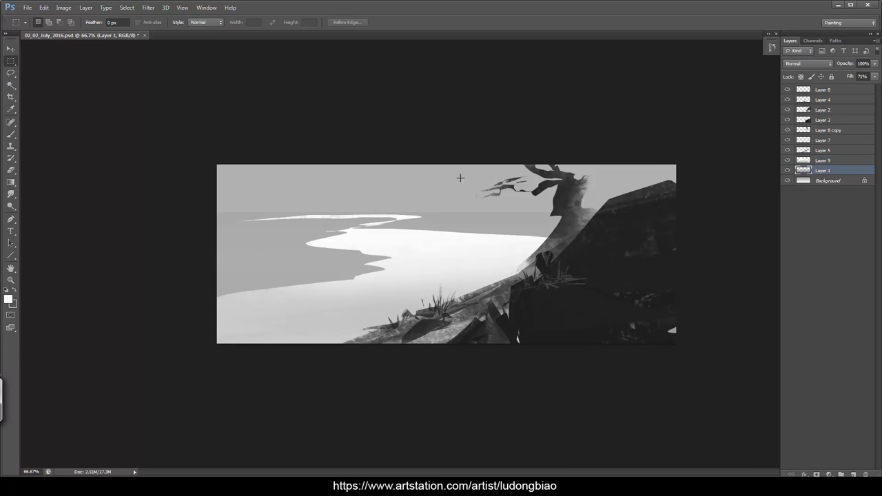
pyautogui.hotkey('ctrl', 't')
pyautogui.moveTo(446, 212); pyautogui.dragTo(447, 215)
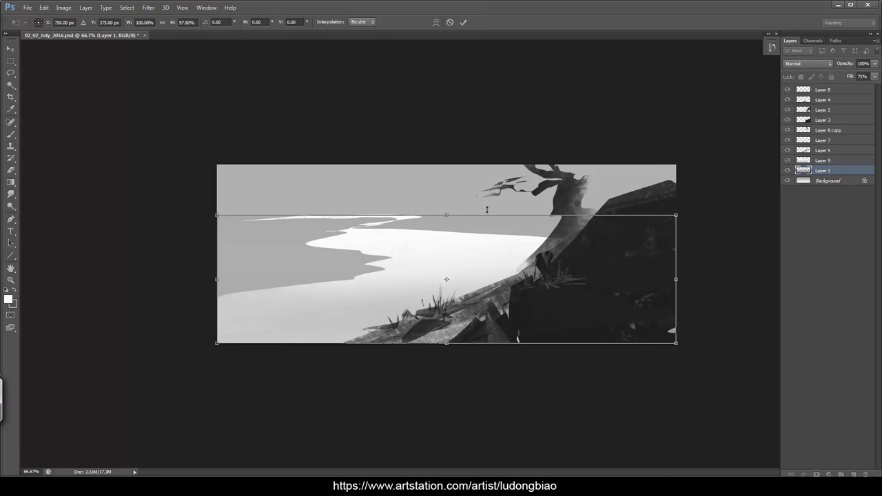
pyautogui.press('Return')
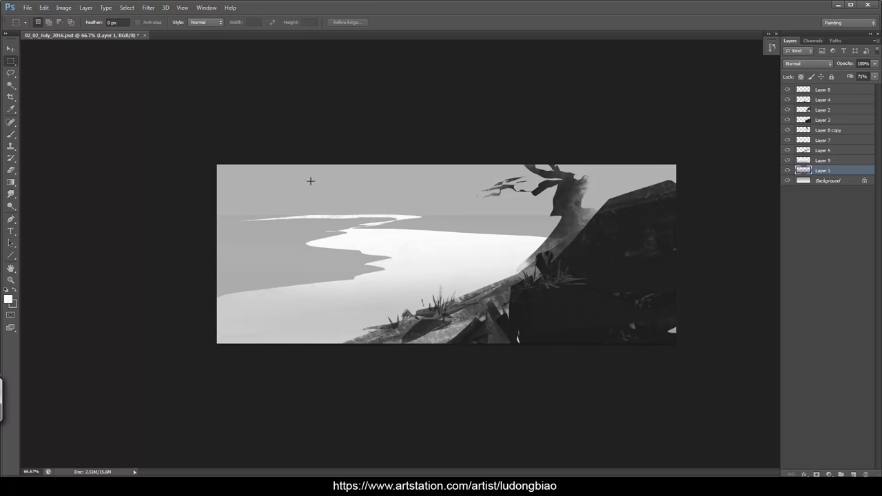
# Select the sky above the horizon, clear the river paint there on Layer 9, deselect, and save the document.
pyautogui.moveTo(310, 180); pyautogui.dragTo(737, 216)
pyautogui.click(823, 161)
pyautogui.press('l')
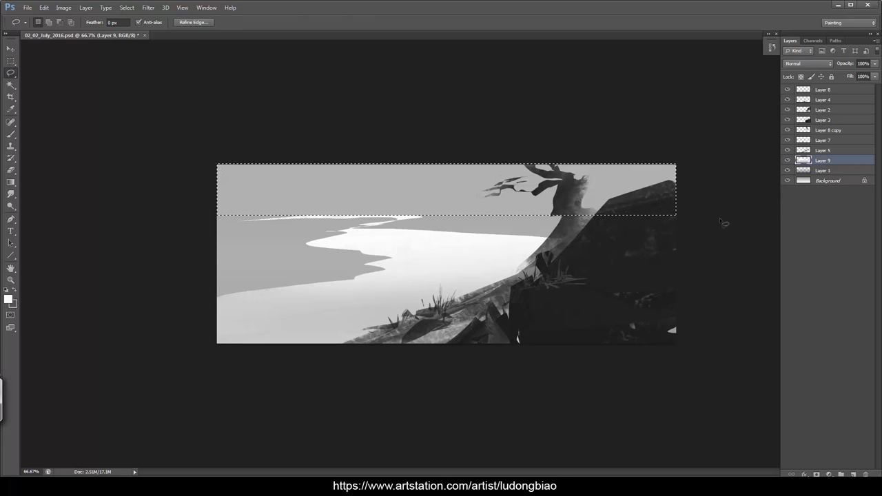
pyautogui.hotkey('ctrl', 'd')
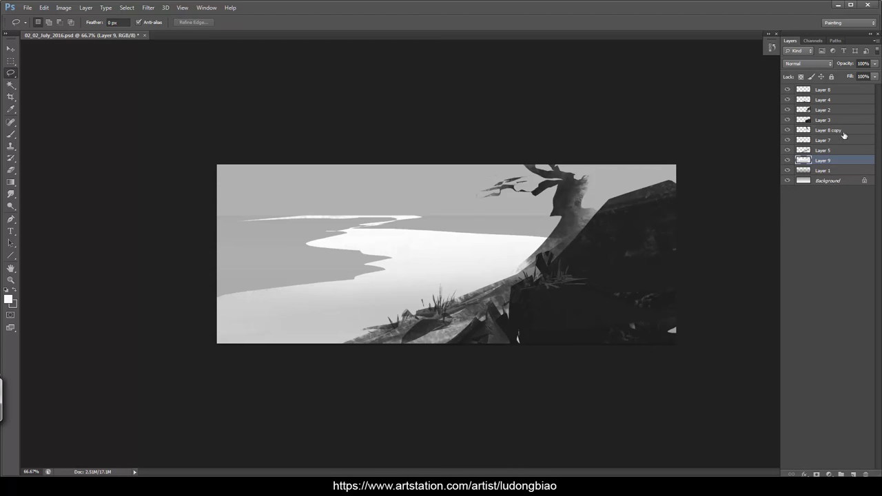
pyautogui.hotkey('ctrl', 's')
# On a new layer above Layer 9, lasso winding banks within the river, paint them mid-grey, and deselect.
pyautogui.hotkey('ctrl', 'shift', 'n')
pyautogui.press('Return')
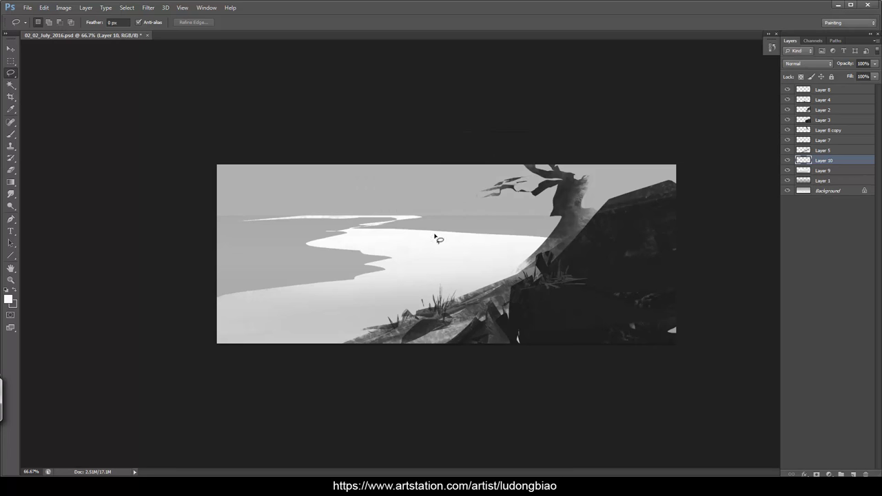
pyautogui.moveTo(390, 246)
pyautogui.mouseDown()
pyautogui.moveTo(428, 245)
pyautogui.moveTo(359, 243)
pyautogui.moveTo(413, 246)
pyautogui.mouseUp()
pyautogui.moveTo(473, 250)
pyautogui.mouseDown()
pyautogui.moveTo(418, 249)
pyautogui.moveTo(429, 239)
pyautogui.moveTo(375, 243)
pyautogui.moveTo(474, 249)
pyautogui.moveTo(470, 288)
pyautogui.moveTo(490, 273)
pyautogui.moveTo(412, 256)
pyautogui.moveTo(415, 247)
pyautogui.moveTo(532, 255)
pyautogui.moveTo(391, 243)
pyautogui.moveTo(394, 296)
pyautogui.mouseUp()
pyautogui.press('b')
pyautogui.keyDown('alt'); pyautogui.click(497, 228); pyautogui.keyUp('alt')
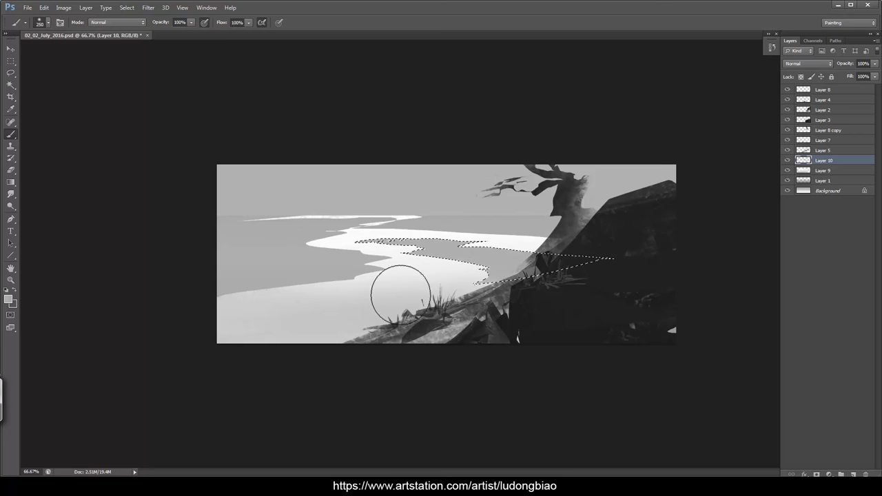
pyautogui.press('l')
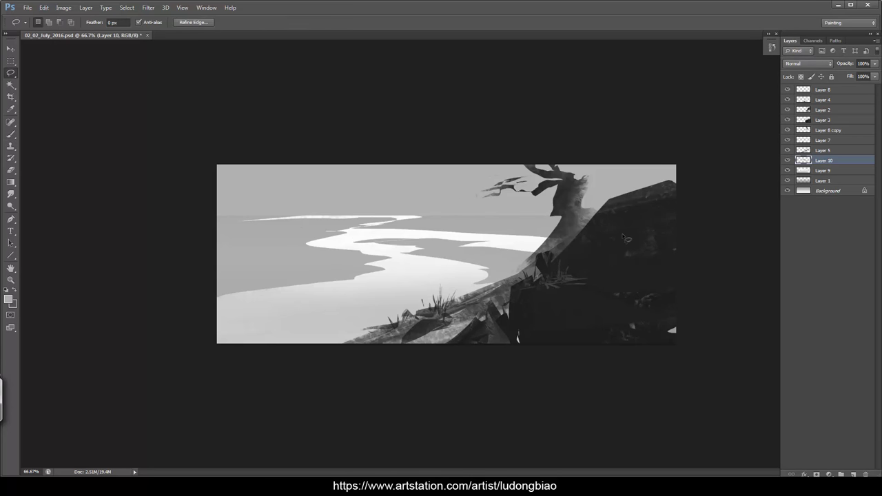
pyautogui.hotkey('ctrl', 'd')
# Darken the new river banks slightly by lowering the lightness with Hue/Saturation.
pyautogui.hotkey('ctrl', 'u')
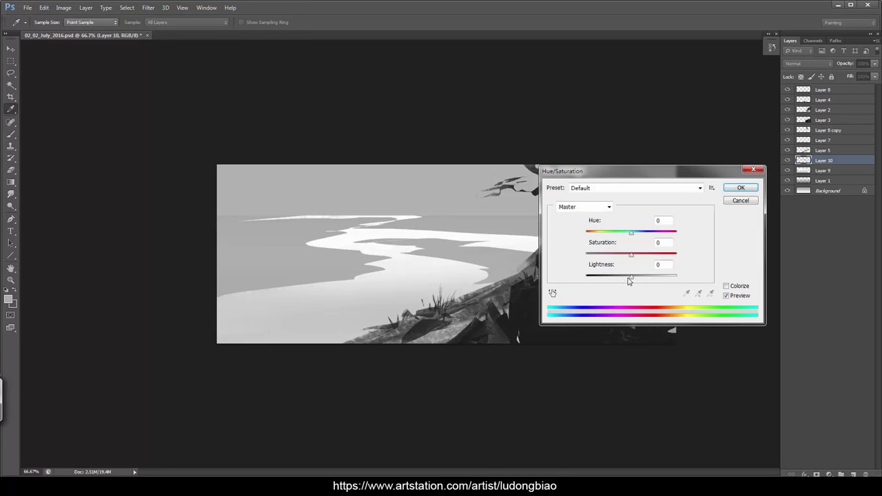
pyautogui.moveTo(629, 281); pyautogui.dragTo(623, 279)
pyautogui.press('Return')
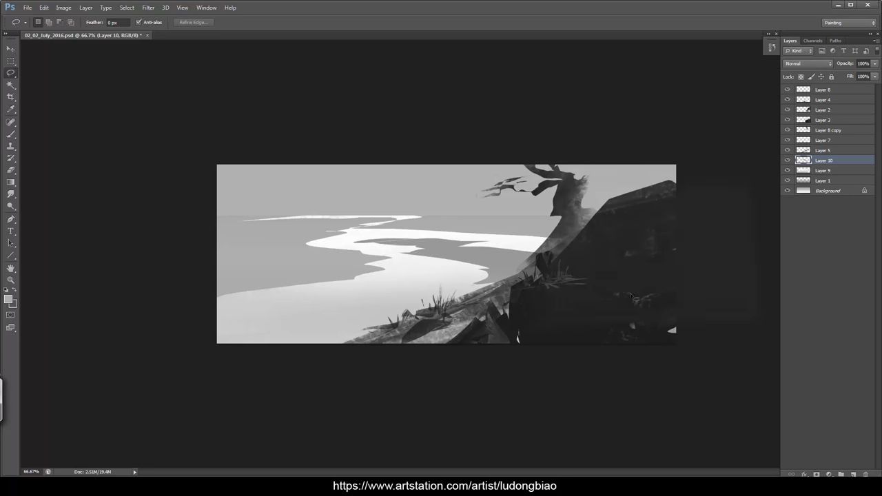
# Add a new layer above Layer 10 and lasso small and tall tree-like silhouettes along the river banks.
pyautogui.hotkey('ctrl', 'shift', 'n')
pyautogui.press('Return')
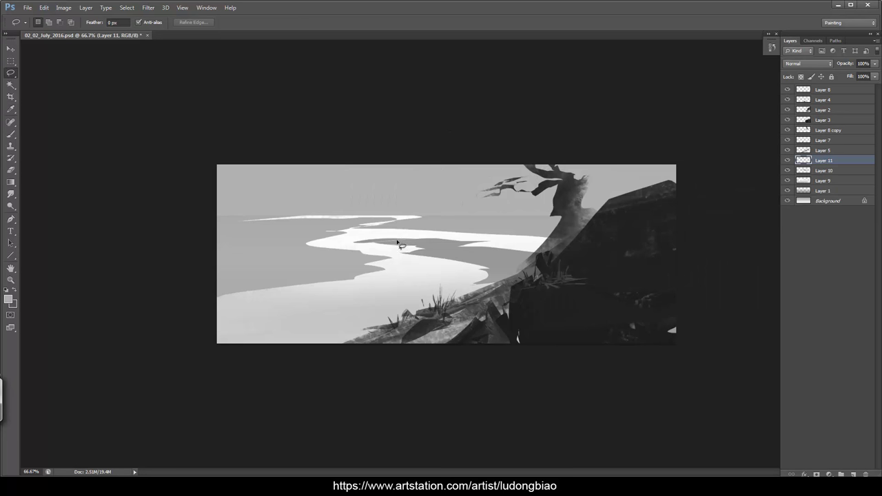
pyautogui.moveTo(399, 243)
pyautogui.mouseDown()
pyautogui.moveTo(402, 234)
pyautogui.moveTo(405, 243)
pyautogui.mouseUp()
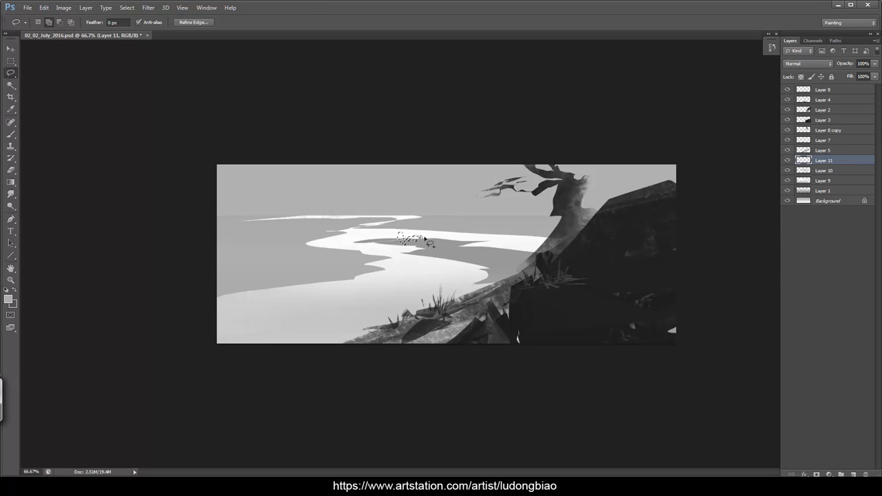
pyautogui.moveTo(452, 247)
pyautogui.mouseDown()
pyautogui.moveTo(467, 216)
pyautogui.moveTo(471, 261)
pyautogui.moveTo(457, 253)
pyautogui.moveTo(474, 260)
pyautogui.moveTo(452, 258)
pyautogui.moveTo(487, 257)
pyautogui.moveTo(497, 254)
pyautogui.moveTo(466, 258)
pyautogui.moveTo(499, 245)
pyautogui.moveTo(512, 256)
pyautogui.moveTo(481, 260)
pyautogui.moveTo(524, 261)
pyautogui.mouseUp()
# Paint the selected bank silhouettes in sampled grey tones with the textured brush at 125 px, lightening their bases.
pyautogui.press('b')
pyautogui.rightClick(528, 233)
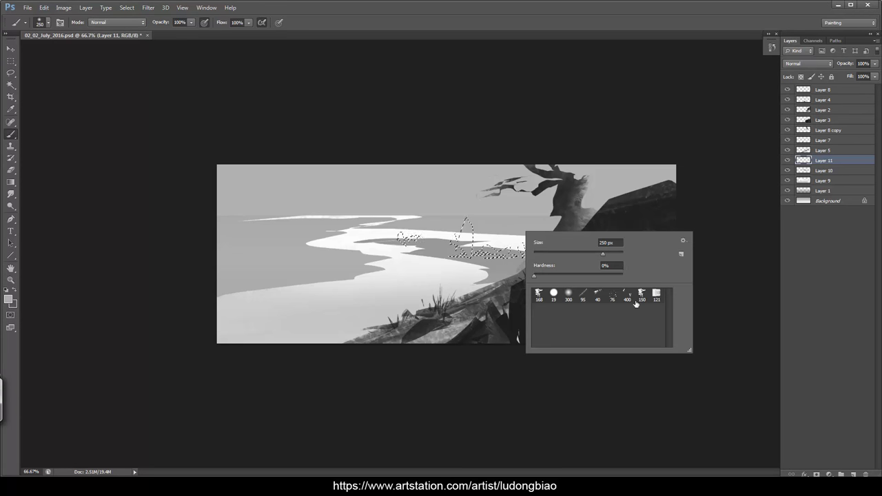
pyautogui.click(750, 246)
pyautogui.keyDown('alt'); pyautogui.click(558, 239); pyautogui.keyUp('alt')
pyautogui.press('[')
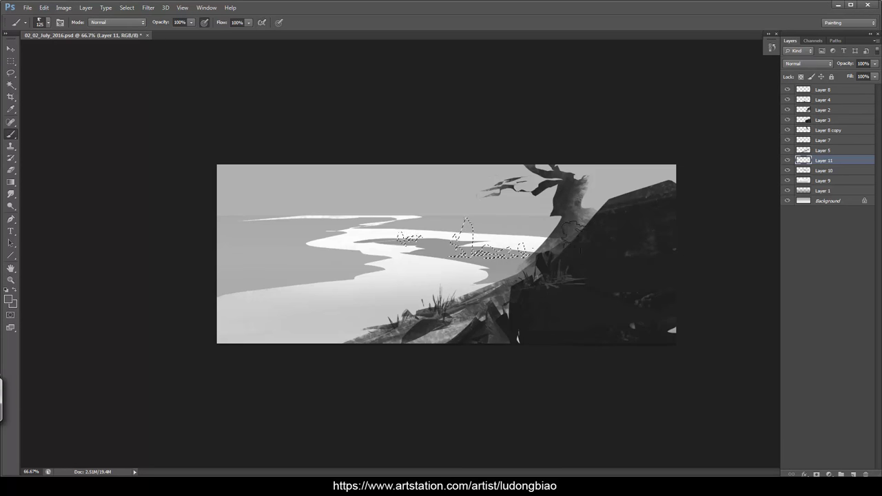
pyautogui.moveTo(463, 230)
pyautogui.mouseDown()
pyautogui.moveTo(522, 248)
pyautogui.moveTo(467, 241)
pyautogui.moveTo(467, 233)
pyautogui.mouseUp()
pyautogui.keyDown('alt'); pyautogui.click(463, 235); pyautogui.keyUp('alt')
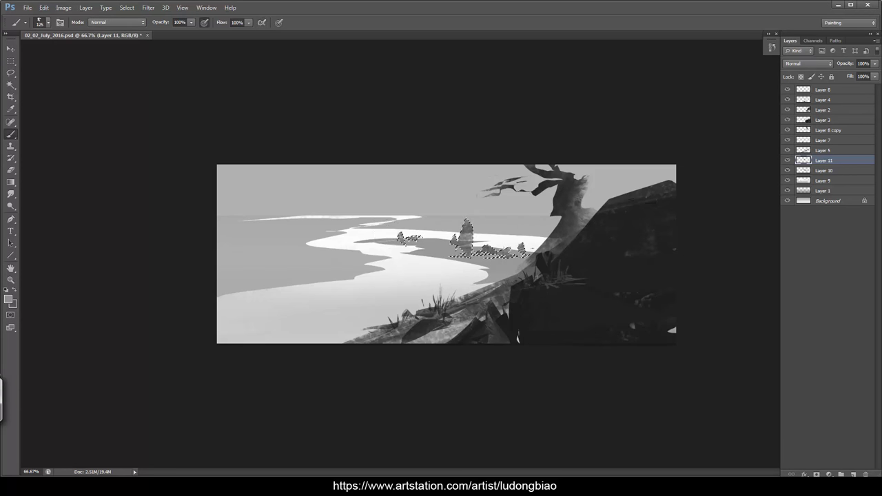
pyautogui.keyDown('alt'); pyautogui.click(468, 249); pyautogui.keyUp('alt')
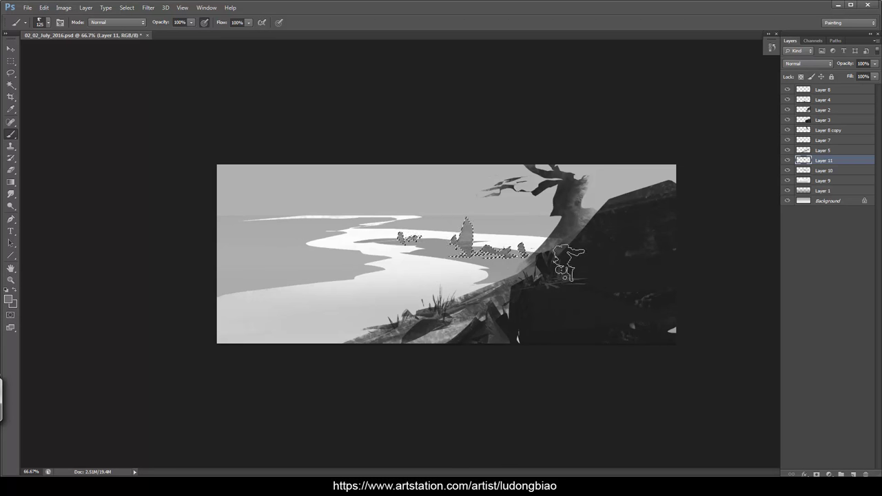
# Deselect the painted silhouettes, then lasso small pointed rocks at the tall rock's base and paint them grey.
pyautogui.moveTo(471, 233); pyautogui.dragTo(462, 241)
pyautogui.hotkey('ctrl', 'd')
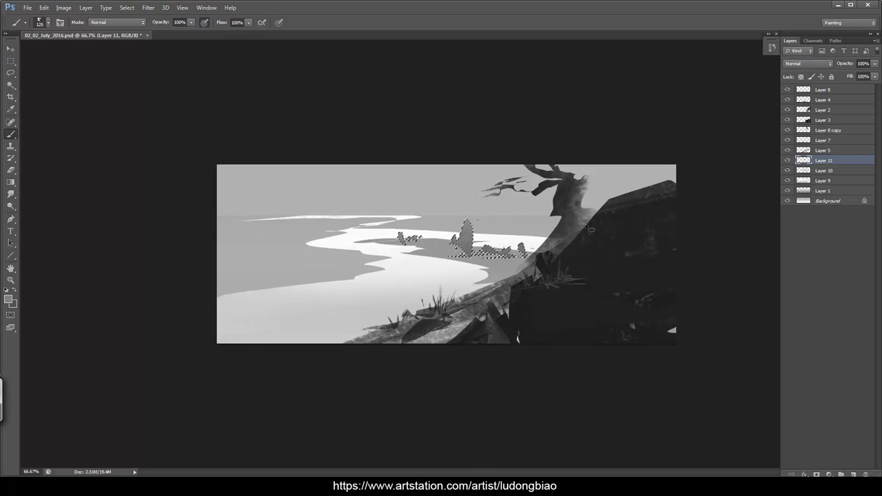
pyautogui.press('l')
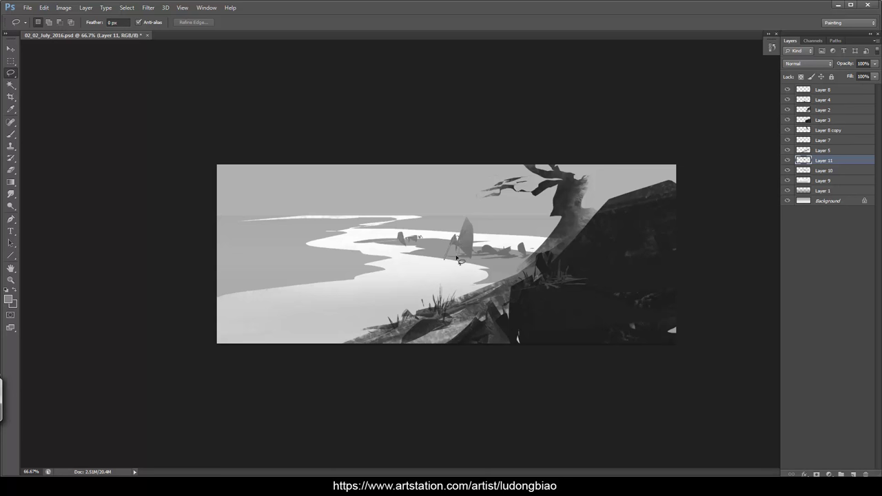
pyautogui.moveTo(460, 261); pyautogui.dragTo(467, 253)
pyautogui.press('b')
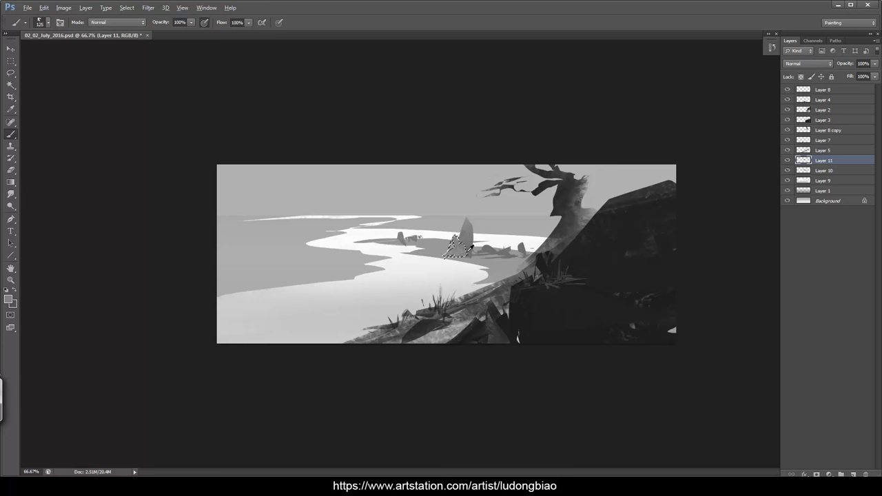
pyautogui.press('l')
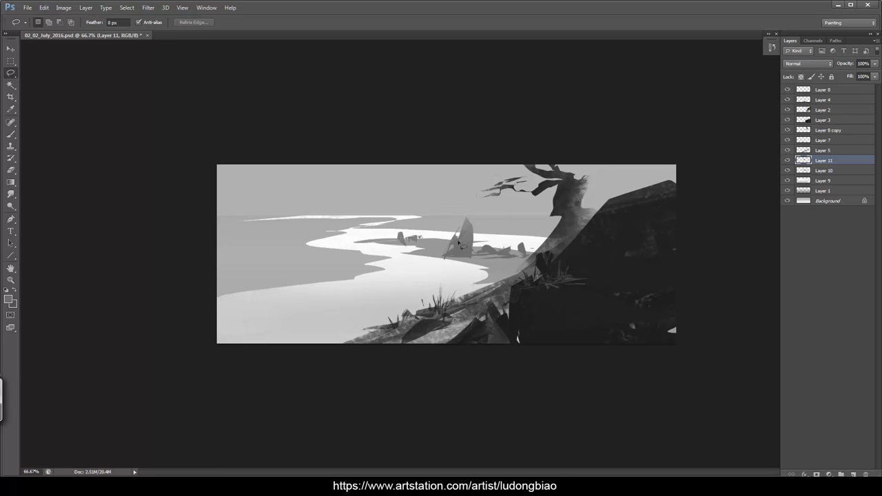
pyautogui.moveTo(458, 242)
pyautogui.mouseDown()
pyautogui.moveTo(550, 211)
pyautogui.moveTo(571, 226)
pyautogui.moveTo(574, 244)
pyautogui.moveTo(474, 249)
pyautogui.moveTo(429, 262)
pyautogui.moveTo(529, 251)
pyautogui.mouseUp()
pyautogui.hotkey('ctrl', 'd')
pyautogui.hotkey('ctrl', 'd')
# Lasso several small flat shoals in the river bend, paint them grey, and deselect.
pyautogui.moveTo(380, 251); pyautogui.dragTo(397, 247)
pyautogui.press('shift')
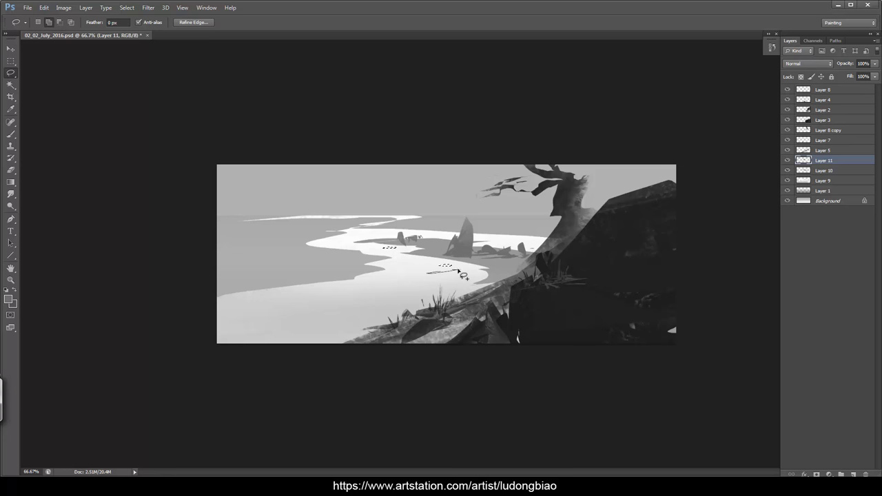
pyautogui.moveTo(461, 278)
pyautogui.mouseDown()
pyautogui.moveTo(468, 281)
pyautogui.moveTo(432, 293)
pyautogui.moveTo(466, 294)
pyautogui.moveTo(413, 291)
pyautogui.mouseUp()
pyautogui.press('b')
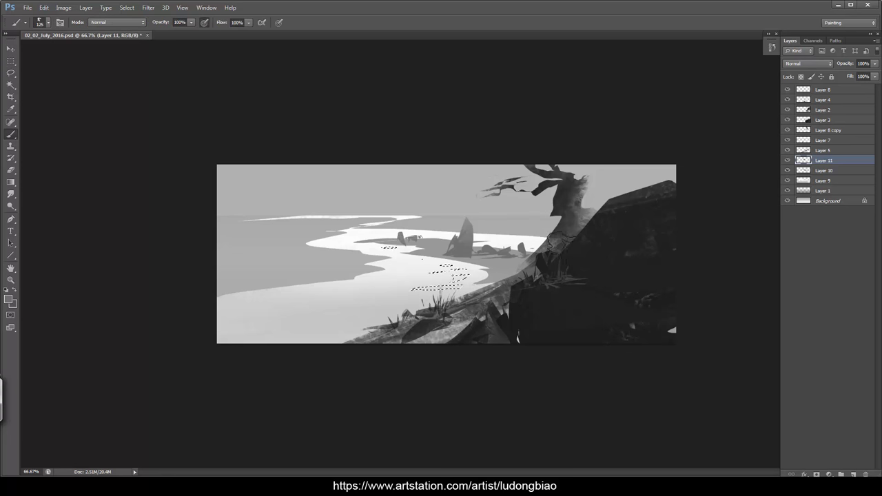
pyautogui.moveTo(379, 267); pyautogui.dragTo(470, 277)
pyautogui.moveTo(380, 289)
pyautogui.mouseDown()
pyautogui.moveTo(465, 288)
pyautogui.moveTo(476, 273)
pyautogui.moveTo(503, 272)
pyautogui.mouseUp()
pyautogui.press('l')
pyautogui.hotkey('ctrl', 'd')
pyautogui.hotkey('alt', 'Delete')
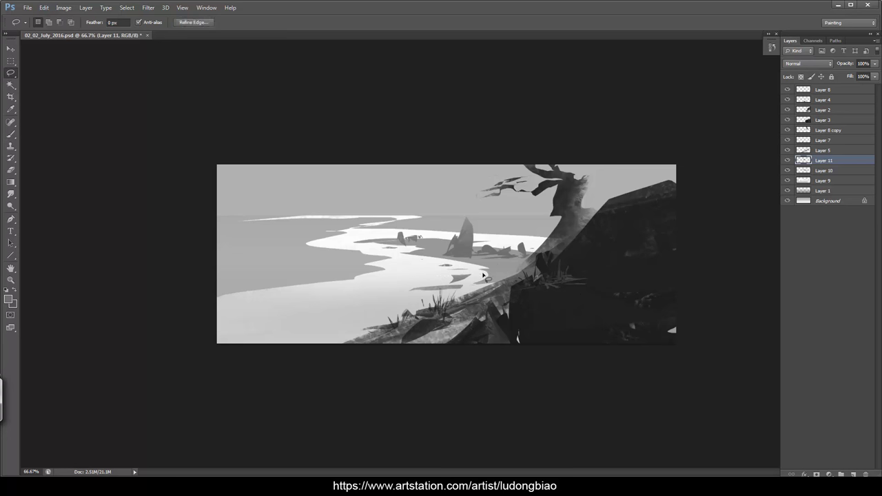
pyautogui.hotkey('ctrl', 'd')
# Lasso a small area beside the river shoals, delete its contents, and deselect.
pyautogui.moveTo(440, 276)
pyautogui.mouseDown()
pyautogui.moveTo(500, 271)
pyautogui.moveTo(459, 269)
pyautogui.mouseUp()
pyautogui.hotkey('ctrl', 'd')
pyautogui.press('Delete')
pyautogui.hotkey('ctrl', 'd')
# Add a new layer above Layer 11 and lasso upright rocks with flat ground streaks on the left river bank.
pyautogui.hotkey('ctrl', 'shift', 'n')
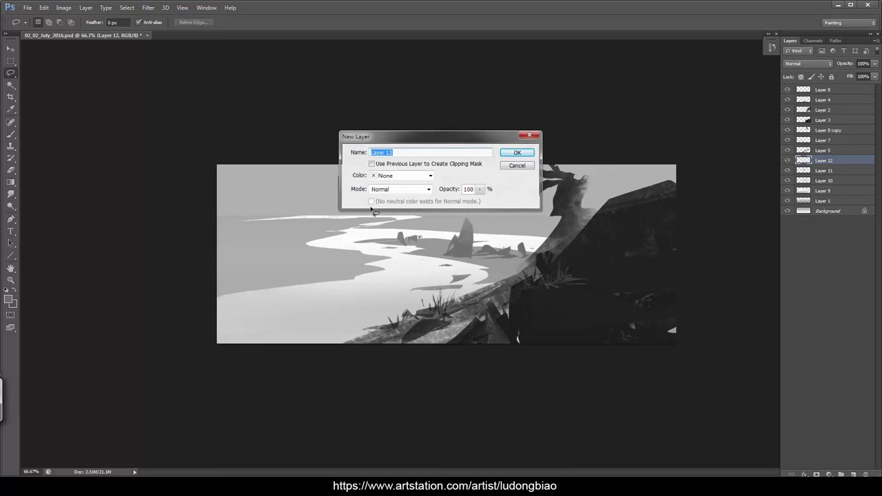
pyautogui.press('Return')
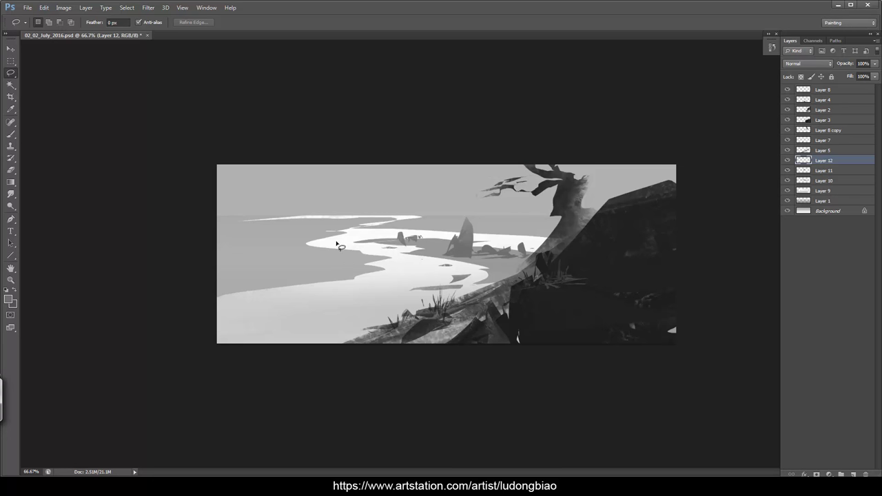
pyautogui.moveTo(338, 266)
pyautogui.mouseDown()
pyautogui.moveTo(350, 263)
pyautogui.moveTo(348, 251)
pyautogui.moveTo(364, 252)
pyautogui.moveTo(360, 261)
pyautogui.moveTo(370, 261)
pyautogui.moveTo(353, 268)
pyautogui.mouseUp()
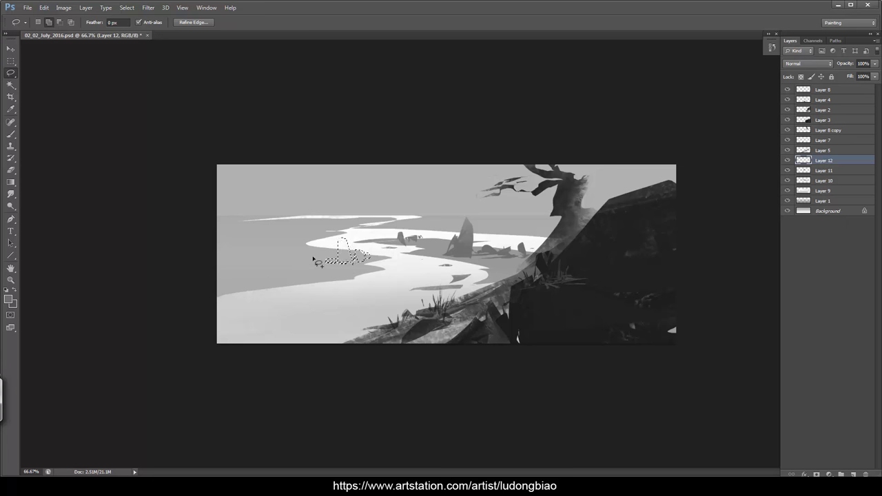
pyautogui.moveTo(292, 260)
pyautogui.mouseDown()
pyautogui.moveTo(328, 257)
pyautogui.moveTo(321, 272)
pyautogui.moveTo(275, 274)
pyautogui.moveTo(338, 270)
pyautogui.mouseUp()
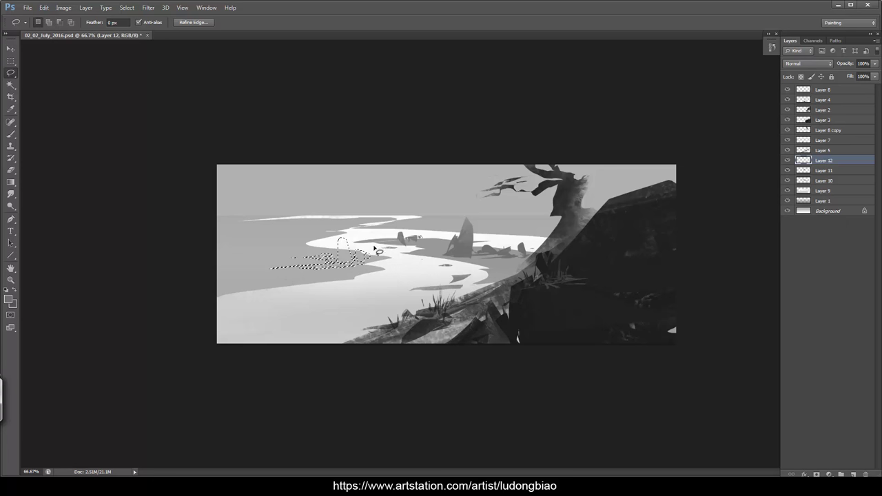
# Paint the selected left-bank rocks in grey sampled from the tall rock with the textured brush at 150 px, and deselect.
pyautogui.press('b')
pyautogui.keyDown('alt'); pyautogui.click(457, 248); pyautogui.keyUp('alt')
pyautogui.moveTo(338, 248); pyautogui.dragTo(372, 250)
pyautogui.press(']')
pyautogui.press(']')
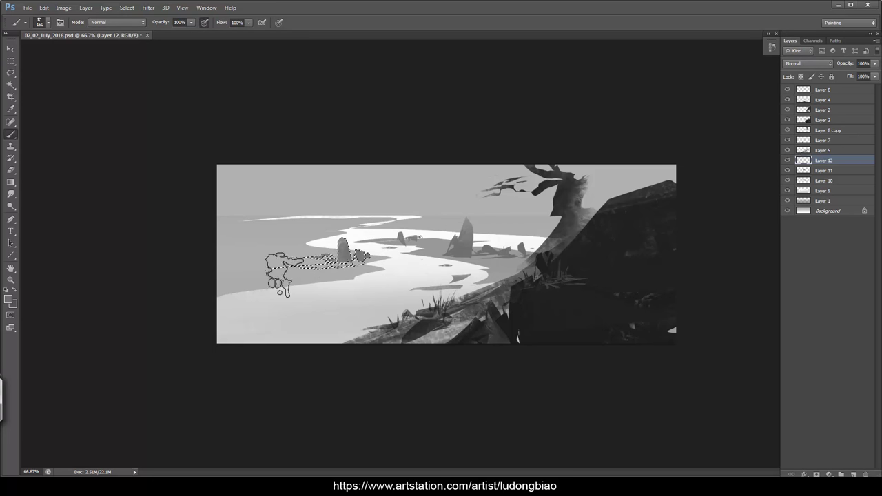
pyautogui.press('l')
pyautogui.hotkey('ctrl', 'd')
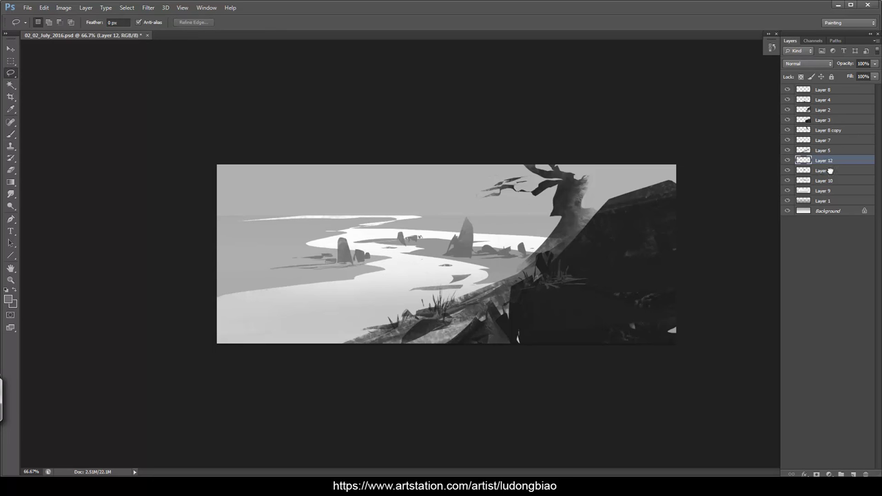
# Add a new layer directly above Layer 11 and lasso the ground around the left-bank rocks out to the canvas edge.
pyautogui.click(829, 171)
pyautogui.hotkey('ctrl', 'shift', 'n')
pyautogui.press('Return')
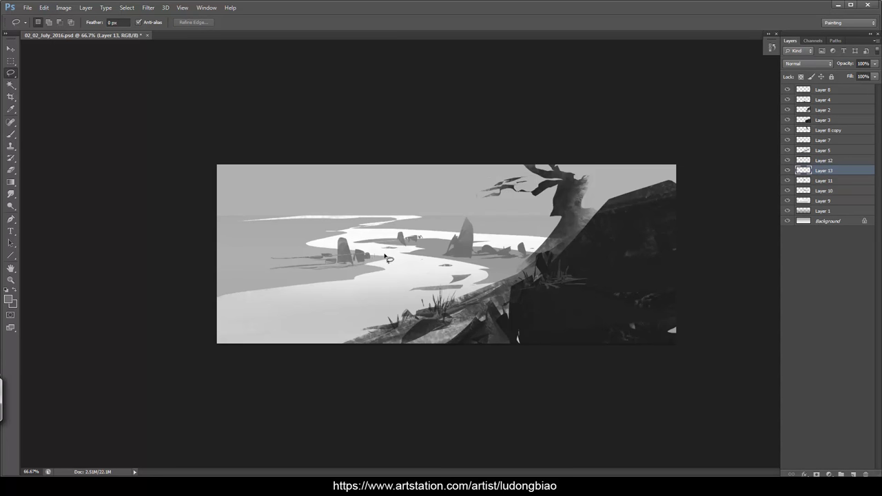
pyautogui.moveTo(357, 267)
pyautogui.mouseDown()
pyautogui.moveTo(309, 278)
pyautogui.moveTo(138, 266)
pyautogui.moveTo(391, 252)
pyautogui.moveTo(303, 265)
pyautogui.mouseUp()
pyautogui.hotkey('ctrl', 'd')
pyautogui.moveTo(216, 262)
pyautogui.mouseDown()
pyautogui.moveTo(369, 260)
pyautogui.moveTo(348, 271)
pyautogui.moveTo(175, 287)
pyautogui.moveTo(278, 257)
pyautogui.moveTo(353, 258)
pyautogui.moveTo(243, 270)
pyautogui.moveTo(279, 259)
pyautogui.mouseUp()
# Paint the selected left-bank ground in a darker grey and deselect.
pyautogui.press('b')
pyautogui.moveTo(167, 255)
pyautogui.mouseDown()
pyautogui.moveTo(10, 261)
pyautogui.moveTo(316, 257)
pyautogui.mouseUp()
pyautogui.press('l')
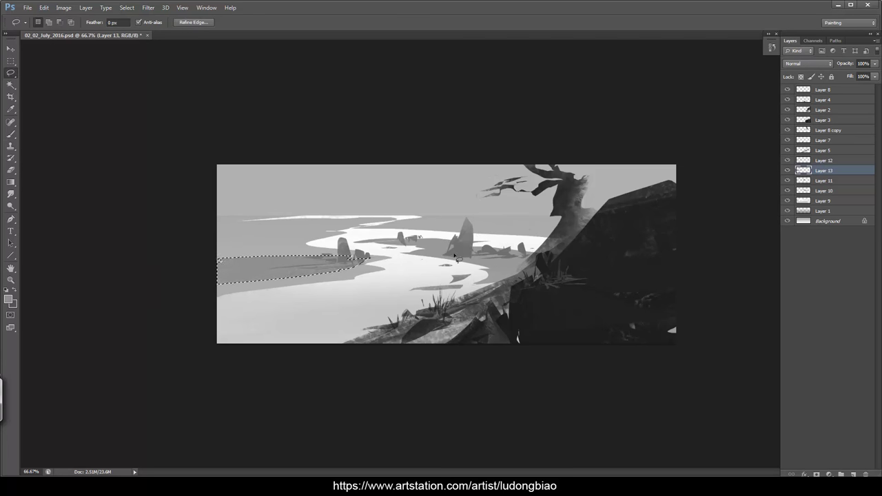
pyautogui.hotkey('ctrl', 'd')
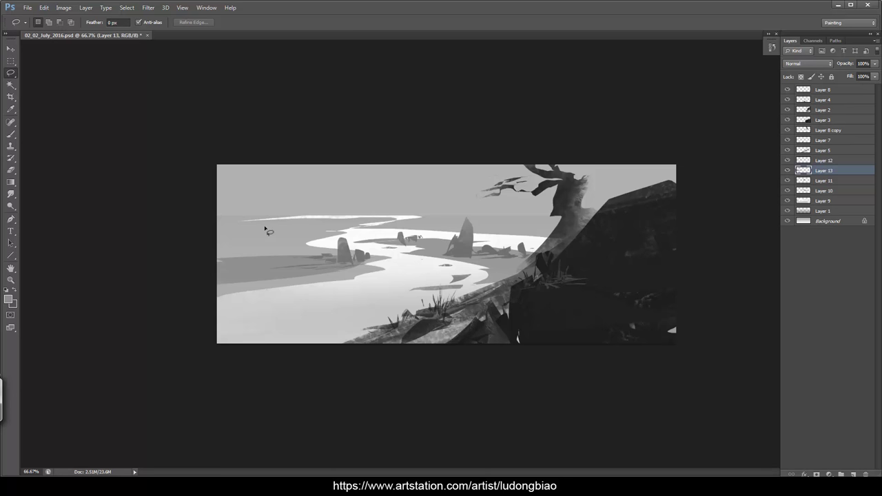
# Add a new layer above Layer 13 and lasso a slope at the left canvas edge with rounded rocks beside it.
pyautogui.hotkey('ctrl', 'shift', 'n')
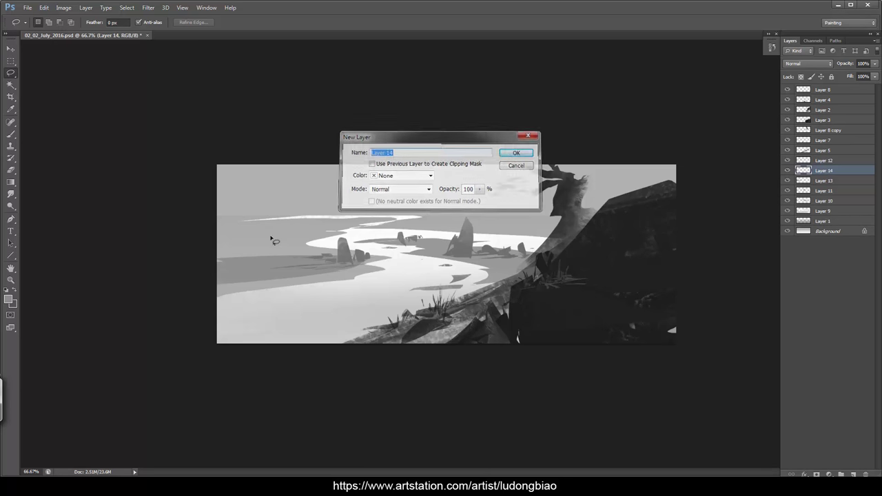
pyautogui.press('Return')
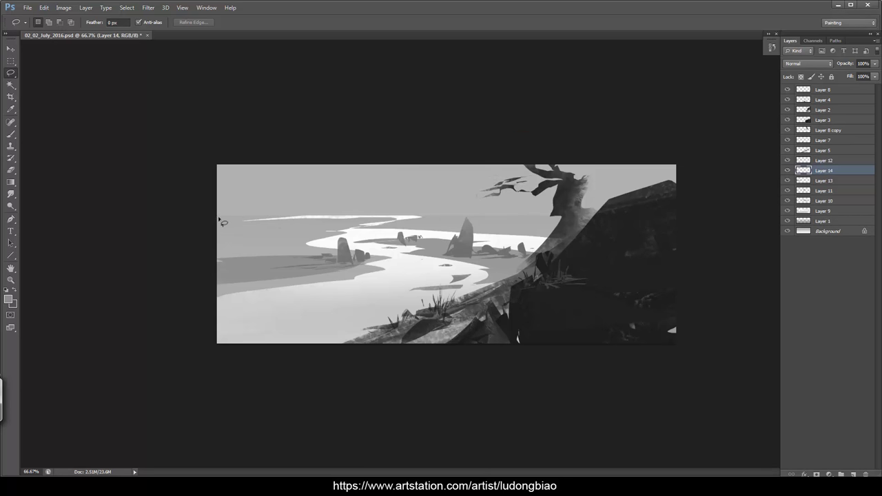
pyautogui.moveTo(221, 219)
pyautogui.mouseDown()
pyautogui.moveTo(256, 251)
pyautogui.moveTo(217, 249)
pyautogui.mouseUp()
pyautogui.moveTo(202, 215)
pyautogui.mouseDown()
pyautogui.moveTo(252, 256)
pyautogui.moveTo(207, 254)
pyautogui.moveTo(266, 248)
pyautogui.moveTo(247, 241)
pyautogui.moveTo(266, 254)
pyautogui.moveTo(265, 222)
pyautogui.moveTo(250, 245)
pyautogui.moveTo(268, 234)
pyautogui.moveTo(252, 228)
pyautogui.moveTo(258, 247)
pyautogui.moveTo(252, 229)
pyautogui.moveTo(258, 247)
pyautogui.moveTo(287, 239)
pyautogui.moveTo(280, 246)
pyautogui.moveTo(277, 234)
pyautogui.moveTo(286, 237)
pyautogui.moveTo(252, 247)
pyautogui.moveTo(310, 247)
pyautogui.moveTo(232, 250)
pyautogui.moveTo(298, 248)
pyautogui.moveTo(261, 248)
pyautogui.mouseUp()
pyautogui.moveTo(204, 251)
pyautogui.mouseDown()
pyautogui.moveTo(295, 248)
pyautogui.moveTo(261, 248)
pyautogui.mouseUp()
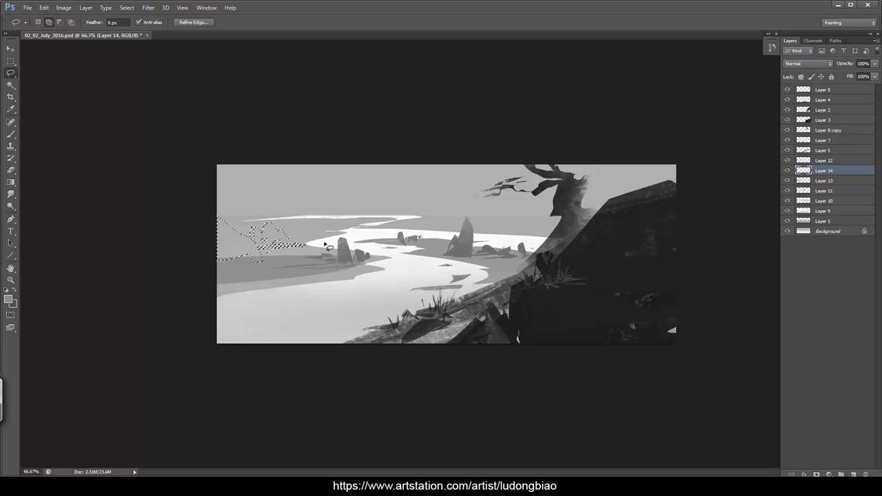
# Paint the selected slope and rounded rocks in sampled greys with the textured brush, finishing at 150 px, and deselect.
pyautogui.press('b')
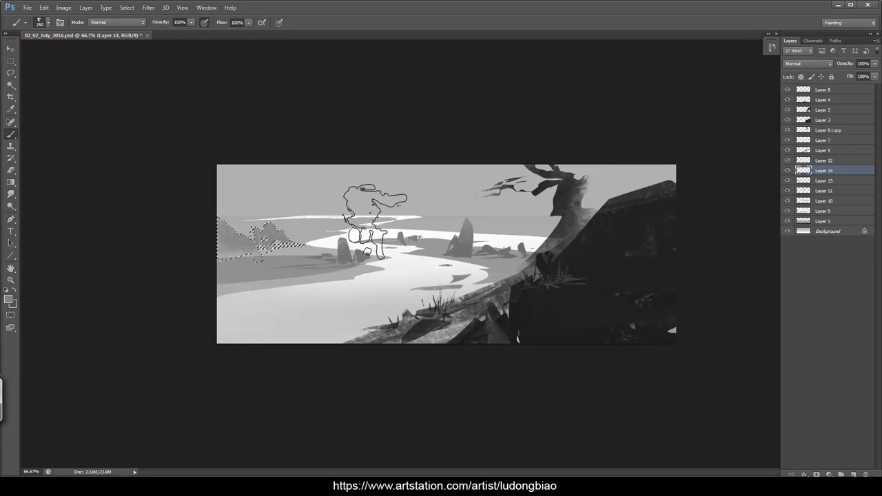
pyautogui.press('[')
pyautogui.press('[')
pyautogui.press('[')
pyautogui.keyDown('alt'); pyautogui.click(339, 249); pyautogui.keyUp('alt')
pyautogui.moveTo(201, 250); pyautogui.dragTo(236, 255)
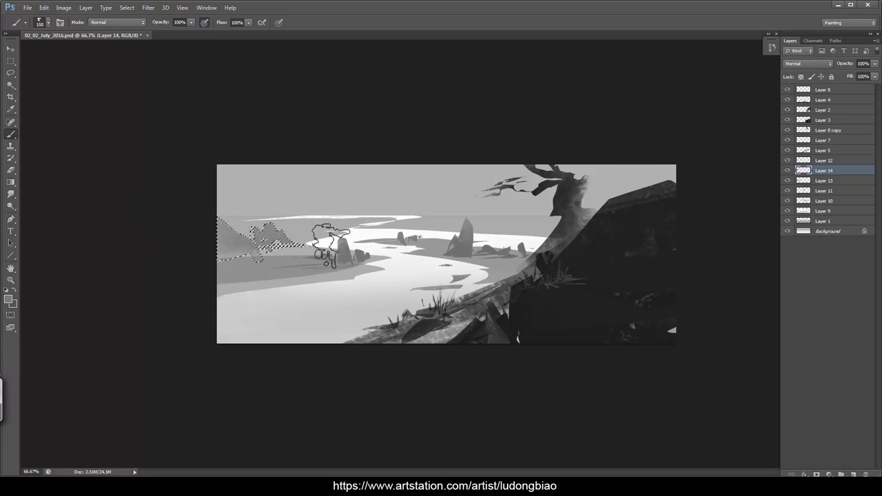
pyautogui.press('l')
pyautogui.hotkey('ctrl', 'd')
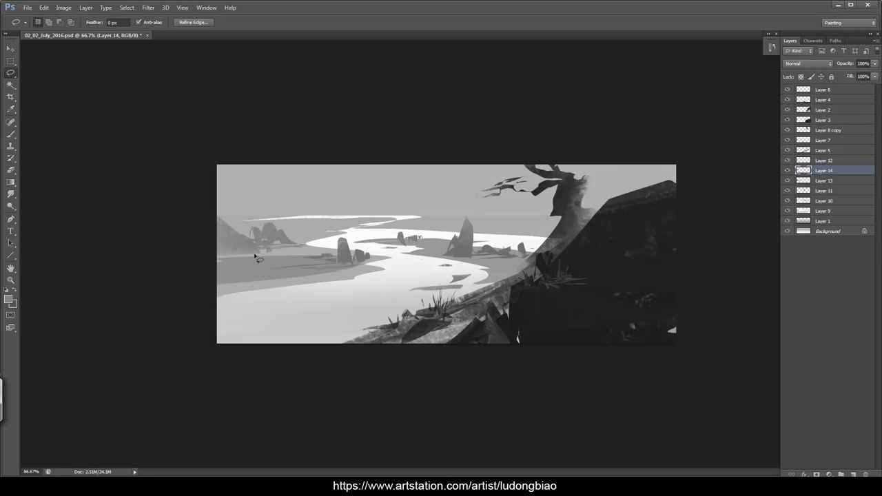
pyautogui.moveTo(260, 252); pyautogui.dragTo(276, 251)
pyautogui.hotkey('ctrl', 'd')
# On a new layer above Layer 13, lasso a tall distant cliff with a spire and low foothills, and paint it mid-grey.
pyautogui.click(852, 181)
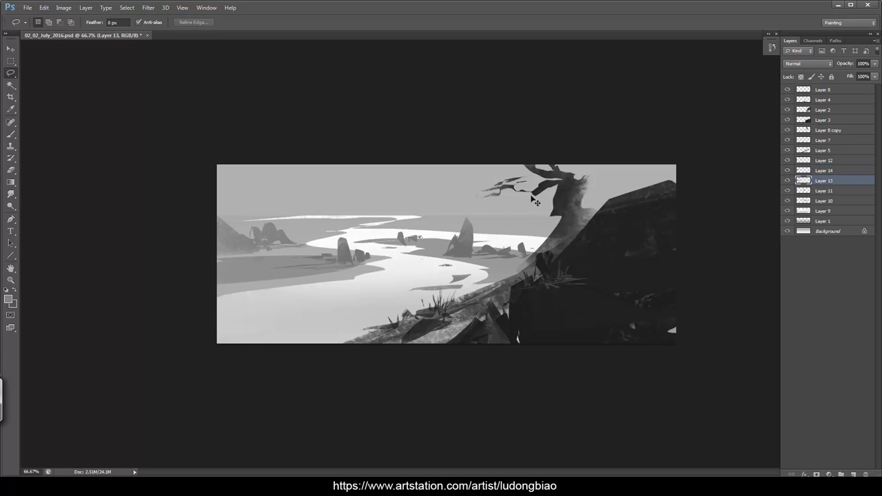
pyautogui.hotkey('ctrl', 'shift', 'n')
pyautogui.press('Return')
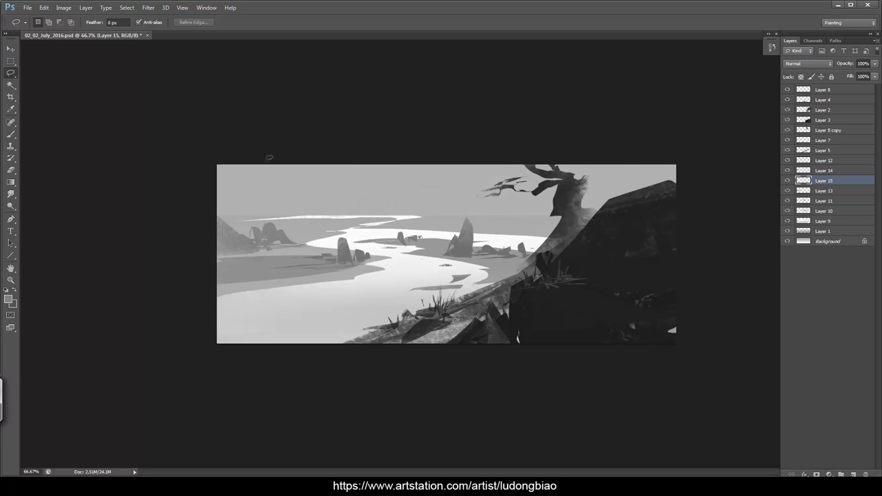
pyautogui.moveTo(269, 224)
pyautogui.mouseDown()
pyautogui.moveTo(289, 219)
pyautogui.moveTo(272, 213)
pyautogui.moveTo(221, 131)
pyautogui.moveTo(255, 147)
pyautogui.moveTo(281, 231)
pyautogui.moveTo(151, 178)
pyautogui.moveTo(282, 156)
pyautogui.moveTo(272, 179)
pyautogui.moveTo(276, 202)
pyautogui.moveTo(282, 180)
pyautogui.moveTo(295, 227)
pyautogui.moveTo(285, 228)
pyautogui.moveTo(309, 209)
pyautogui.moveTo(282, 222)
pyautogui.moveTo(322, 225)
pyautogui.moveTo(264, 228)
pyautogui.moveTo(341, 220)
pyautogui.moveTo(298, 233)
pyautogui.moveTo(353, 231)
pyautogui.mouseUp()
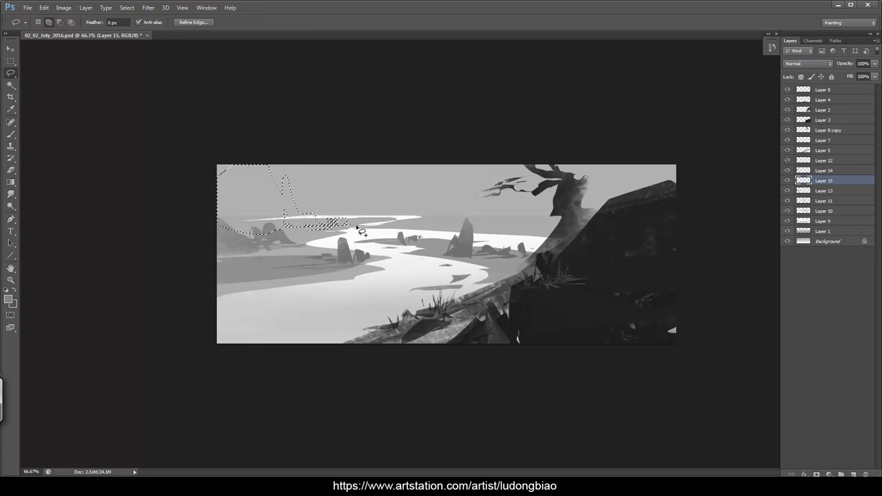
pyautogui.press('b')
pyautogui.moveTo(115, 199)
pyautogui.mouseDown()
pyautogui.moveTo(170, 182)
pyautogui.moveTo(315, 187)
pyautogui.moveTo(142, 207)
pyautogui.moveTo(167, 227)
pyautogui.moveTo(193, 197)
pyautogui.moveTo(350, 188)
pyautogui.mouseUp()
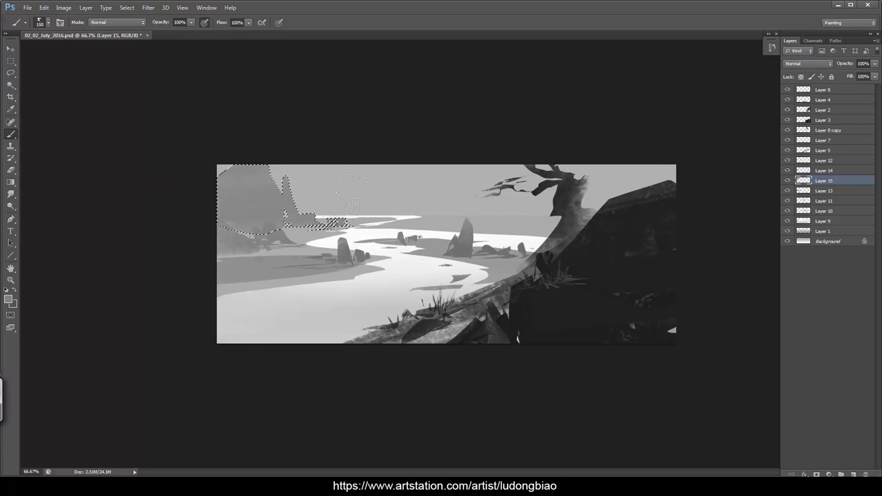
# Try a near-white gradient rising from the base of the selected cliff, then undo it.
pyautogui.press('g')
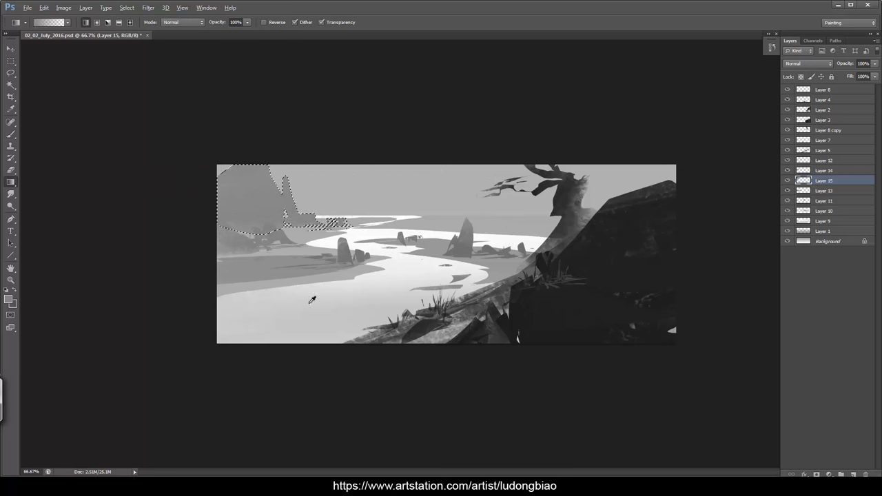
pyautogui.keyDown('alt'); pyautogui.click(408, 265); pyautogui.keyUp('alt')
pyautogui.moveTo(310, 227); pyautogui.dragTo(379, 84)
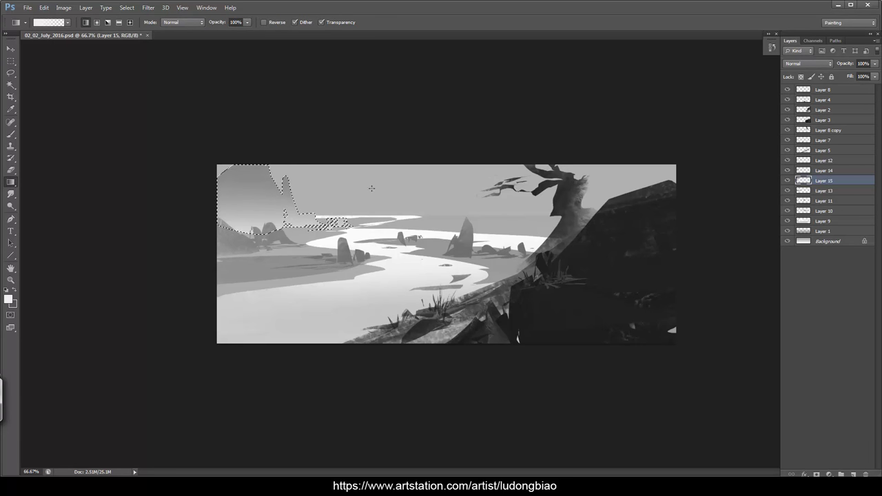
pyautogui.press('l')
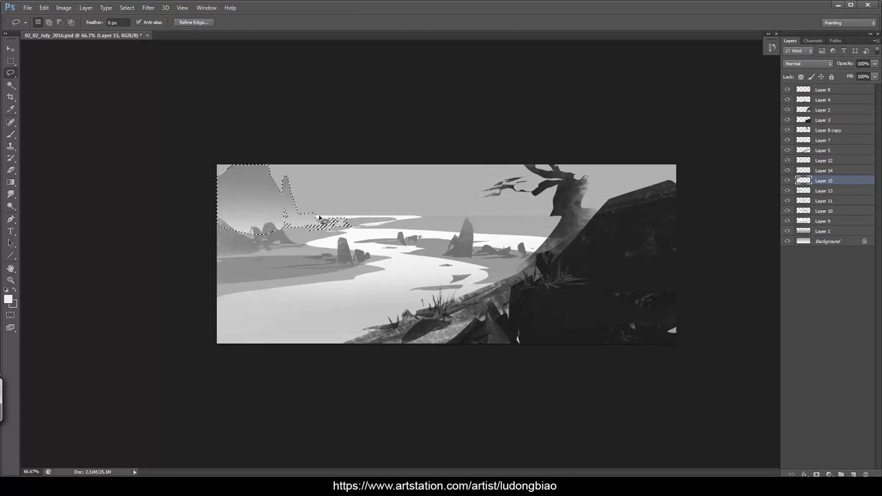
pyautogui.hotkey('ctrl', 'z')
# Fade the cliff's base upward with a gradient in a light grey sampled from the river, and deselect.
pyautogui.press('g')
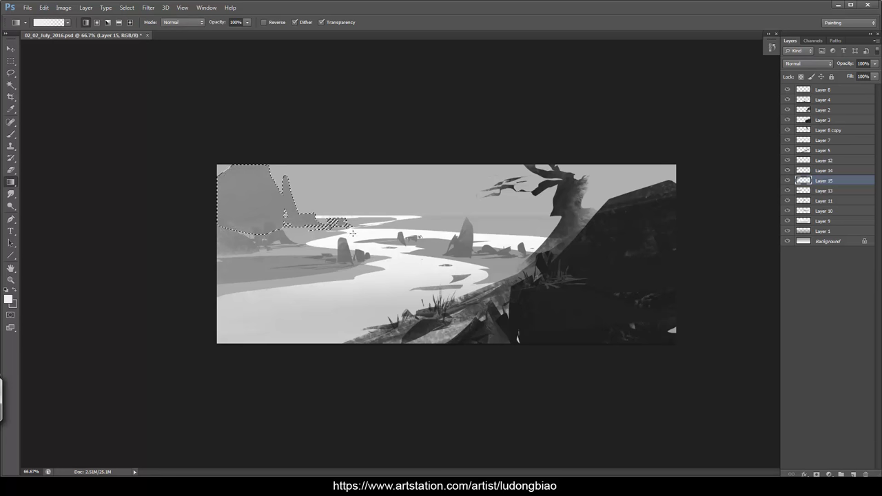
pyautogui.keyDown('alt'); pyautogui.click(323, 315); pyautogui.keyUp('alt')
pyautogui.moveTo(324, 296); pyautogui.dragTo(368, 183)
pyautogui.press('l')
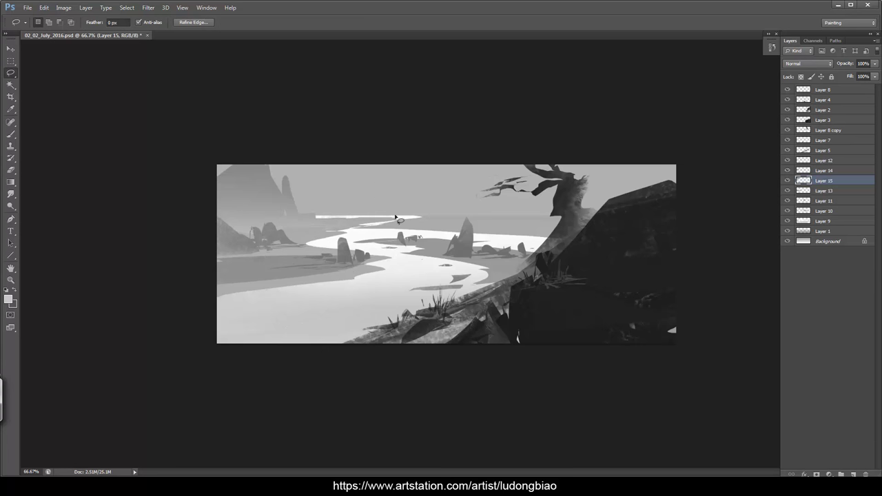
pyautogui.hotkey('ctrl', 'd')
# Lasso low rocks at the distant cliff's foot, paint them in sampled grey with the brush at 100 px, and deselect.
pyautogui.moveTo(329, 228); pyautogui.dragTo(315, 230)
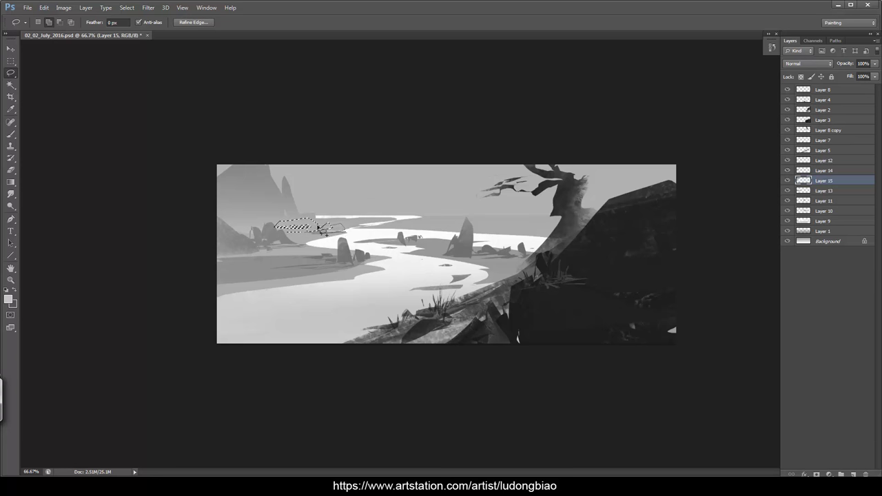
pyautogui.moveTo(322, 231)
pyautogui.mouseDown()
pyautogui.moveTo(341, 230)
pyautogui.moveTo(328, 226)
pyautogui.moveTo(344, 214)
pyautogui.moveTo(339, 231)
pyautogui.moveTo(315, 238)
pyautogui.mouseUp()
pyautogui.press('b')
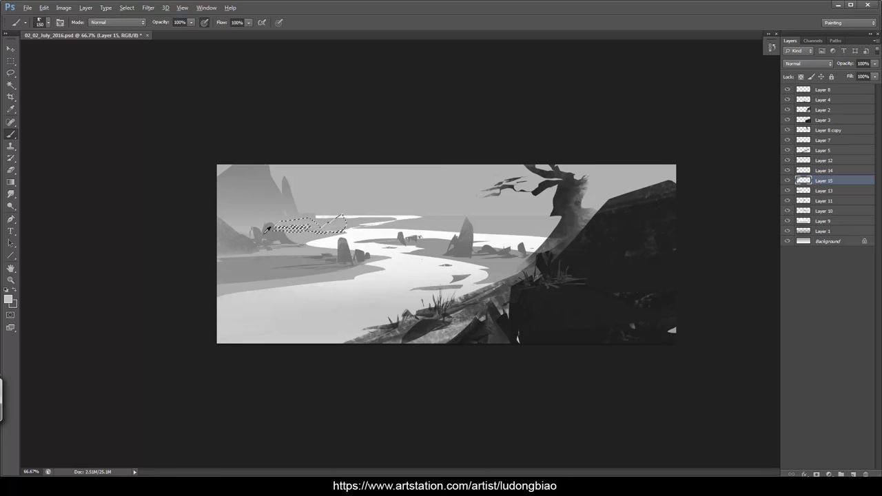
pyautogui.press('[')
pyautogui.press('[')
pyautogui.press('[')
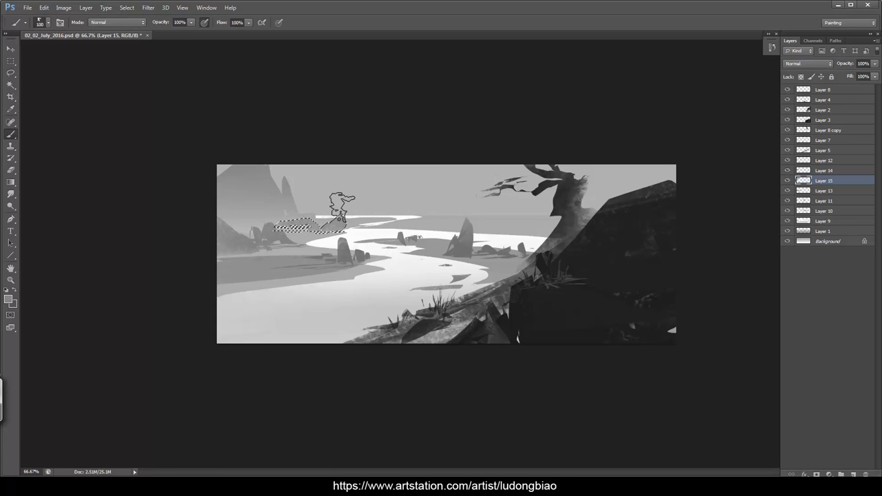
pyautogui.hotkey('ctrl', 'd')
pyautogui.press('l')
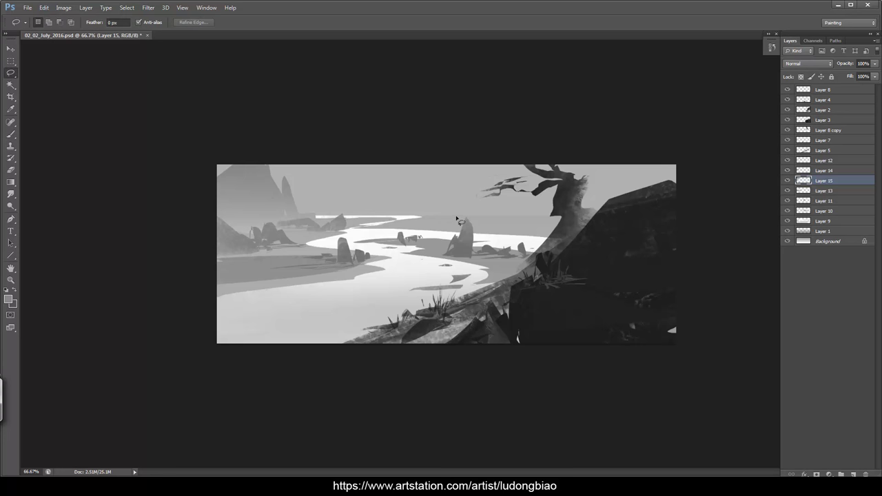
# On a new layer directly above Background, lasso a far mountain range with a tall mesa and low peaks along the horizon.
pyautogui.click(820, 242)
pyautogui.hotkey('ctrl', 'shift', 'n')
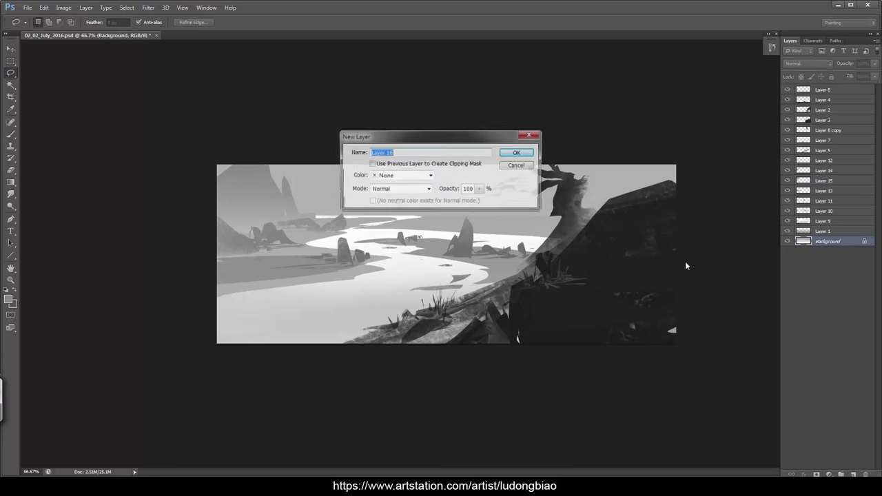
pyautogui.press('Return')
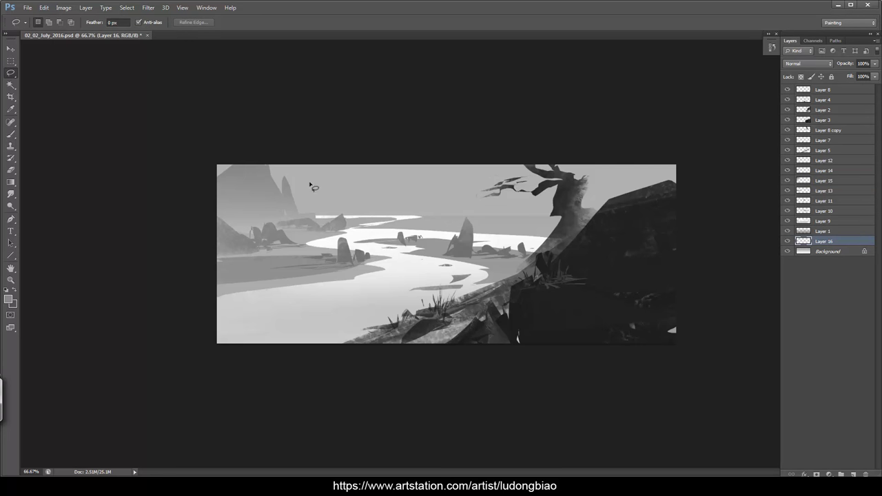
pyautogui.moveTo(337, 183)
pyautogui.mouseDown()
pyautogui.moveTo(360, 210)
pyautogui.moveTo(433, 217)
pyautogui.moveTo(269, 191)
pyautogui.mouseUp()
pyautogui.moveTo(193, 215); pyautogui.dragTo(200, 217)
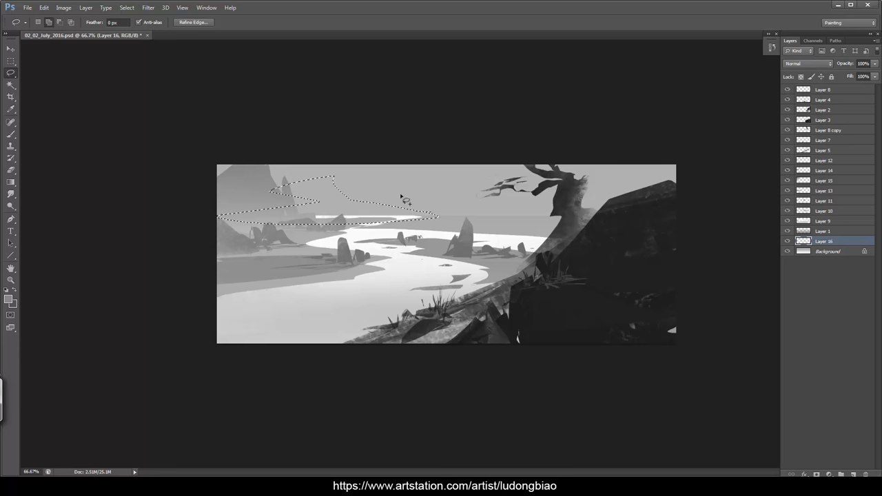
pyautogui.moveTo(317, 204)
pyautogui.mouseDown()
pyautogui.moveTo(266, 196)
pyautogui.moveTo(279, 189)
pyautogui.mouseUp()
pyautogui.moveTo(392, 210)
pyautogui.mouseDown()
pyautogui.moveTo(412, 195)
pyautogui.moveTo(308, 222)
pyautogui.moveTo(359, 204)
pyautogui.mouseUp()
pyautogui.moveTo(447, 206); pyautogui.dragTo(303, 219)
pyautogui.moveTo(419, 205); pyautogui.dragTo(316, 227)
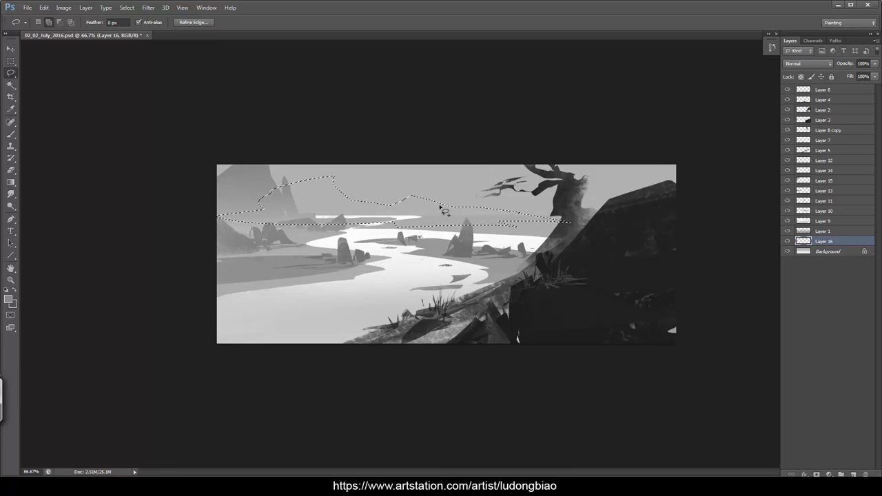
# Paint the selected mountain range light grey with the textured brush at 175 px, and deselect.
pyautogui.press('b')
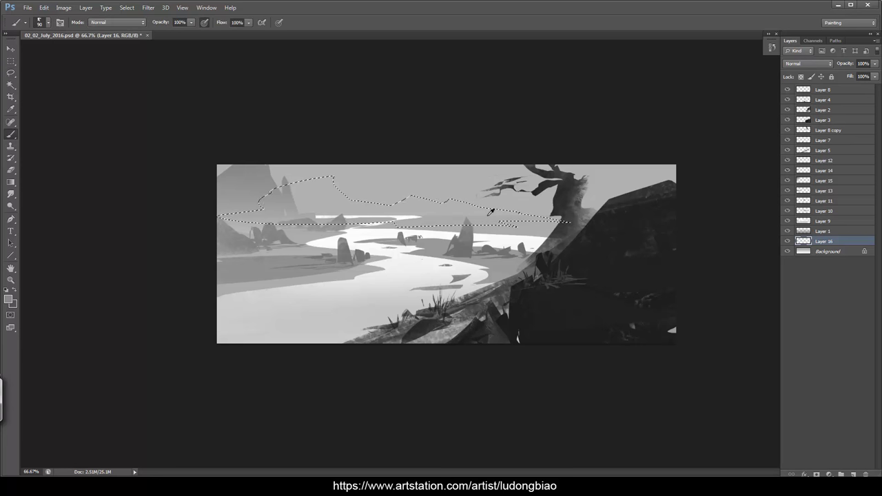
pyautogui.press(']')
pyautogui.press(']')
pyautogui.press(']')
pyautogui.press(']')
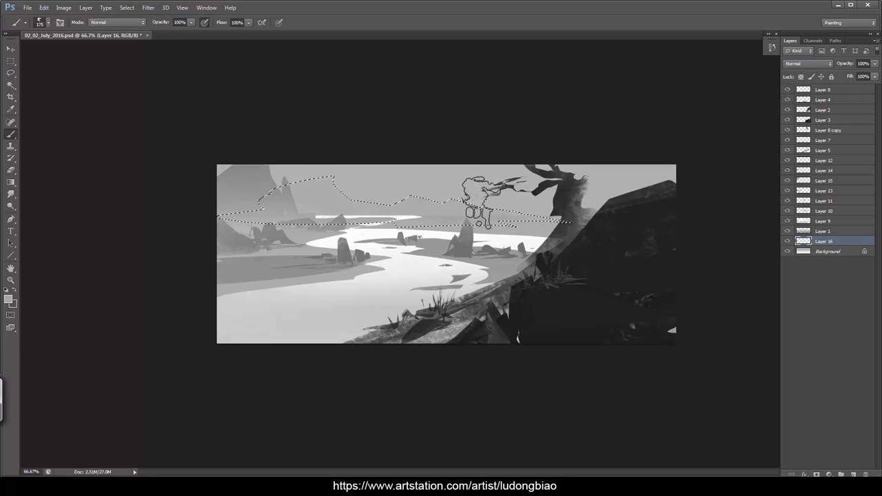
pyautogui.hotkey('ctrl', 'd')
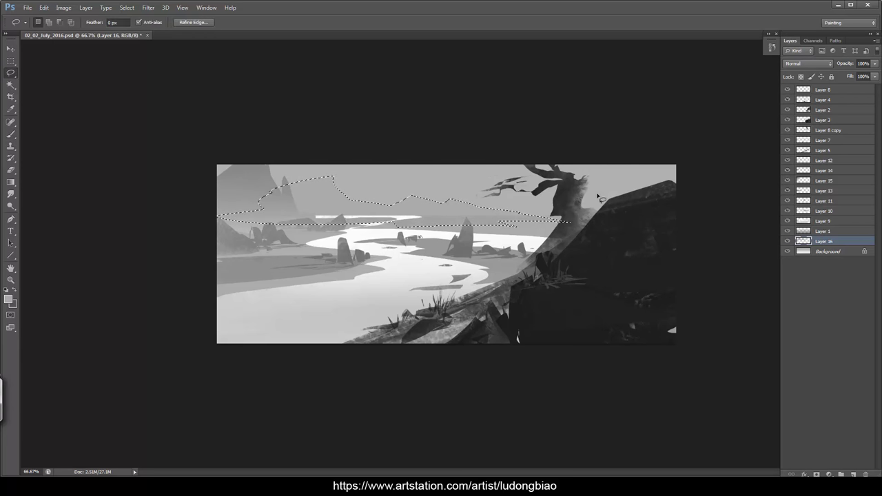
# Fade the base of the far mountains into mist with a soft round eraser at 125 to 150 px.
pyautogui.press('e')
pyautogui.rightClick(502, 227)
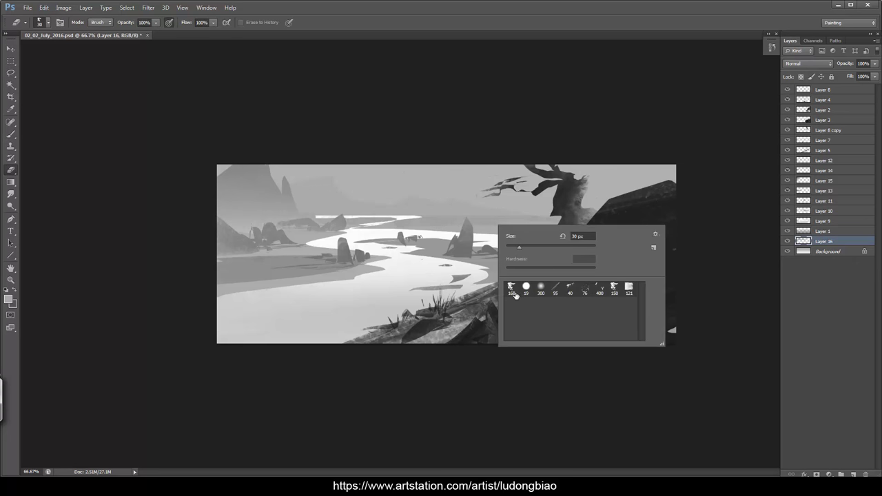
pyautogui.click(542, 288)
pyautogui.click(454, 403)
pyautogui.press('[')
pyautogui.press('[')
pyautogui.press('[')
pyautogui.press('[')
pyautogui.press('[')
pyautogui.press('[')
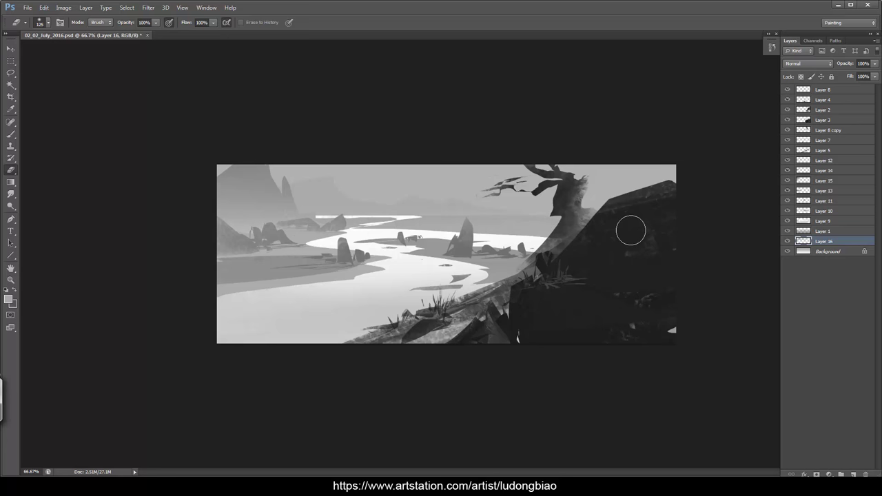
pyautogui.press(']')
pyautogui.press(']')
# Darken the far mountain layer slightly by lowering its lightness with Hue/Saturation.
pyautogui.hotkey('ctrl', 'u')
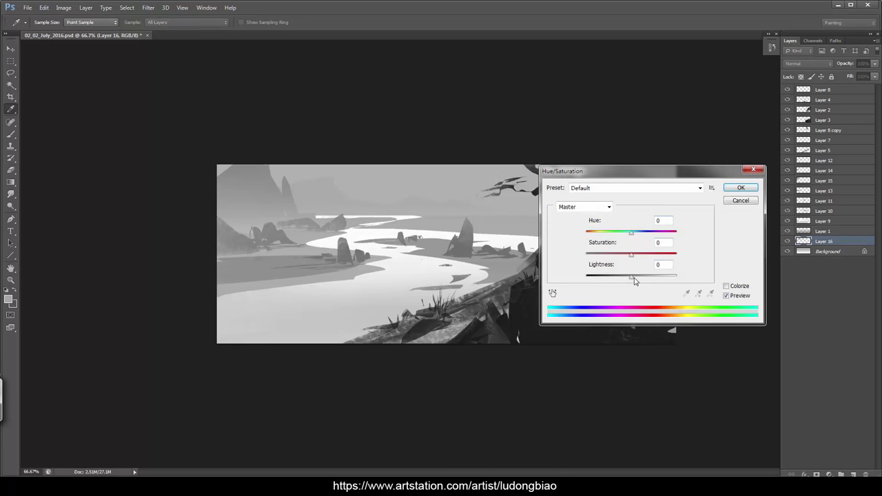
pyautogui.moveTo(633, 276); pyautogui.dragTo(629, 278)
pyautogui.press('Return')
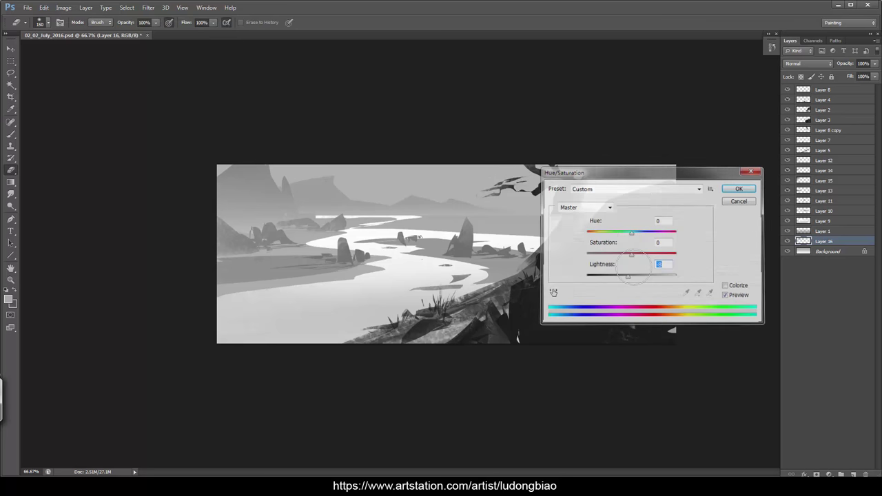
# Lasso and delete small pieces along the low peaks' outline to sharpen the far mountains' silhouette, and deselect.
pyautogui.press('l')
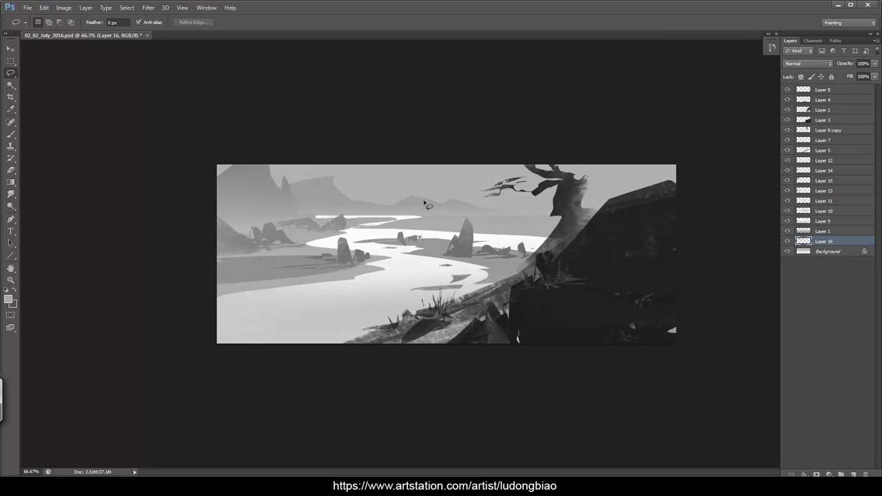
pyautogui.moveTo(438, 177)
pyautogui.mouseDown()
pyautogui.moveTo(489, 186)
pyautogui.moveTo(476, 204)
pyautogui.mouseUp()
pyautogui.press('Delete')
pyautogui.hotkey('ctrl', 'd')
pyautogui.press('Delete')
pyautogui.hotkey('ctrl', 'd')
pyautogui.moveTo(441, 198)
pyautogui.mouseDown()
pyautogui.moveTo(471, 177)
pyautogui.moveTo(421, 181)
pyautogui.mouseUp()
pyautogui.press('Delete')
pyautogui.hotkey('ctrl', 'd')
pyautogui.press('Delete')
pyautogui.hotkey('ctrl', 'd')
# On a new layer directly above Background, lasso long thin cloud streaks behind the tree and a small cloud near the mesa.
pyautogui.click(823, 251)
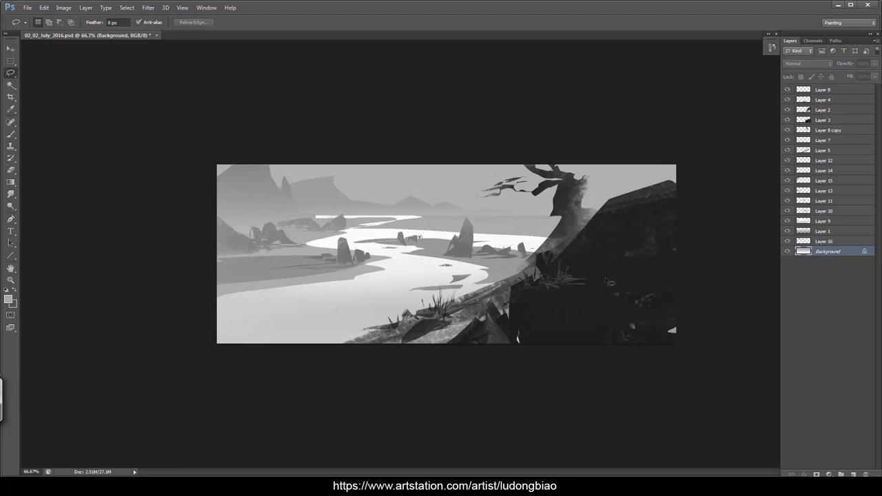
pyautogui.hotkey('ctrl', 'shift', 'n')
pyautogui.press('Return')
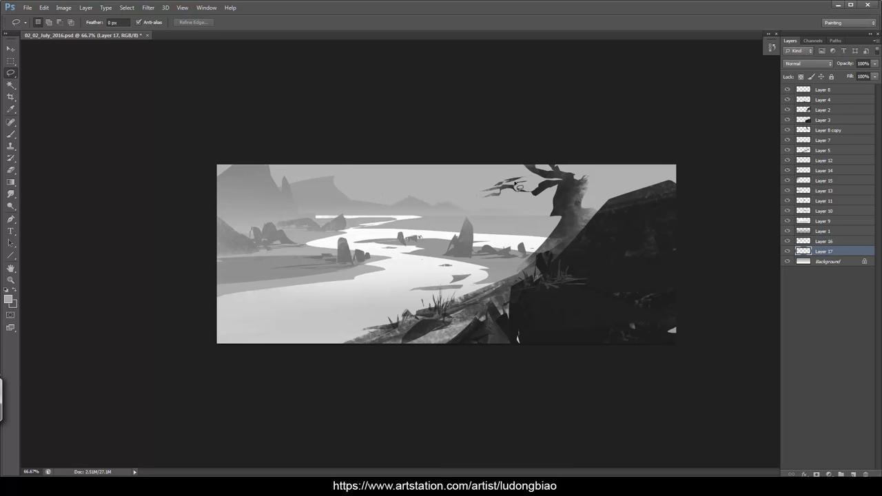
pyautogui.moveTo(631, 174); pyautogui.dragTo(667, 198)
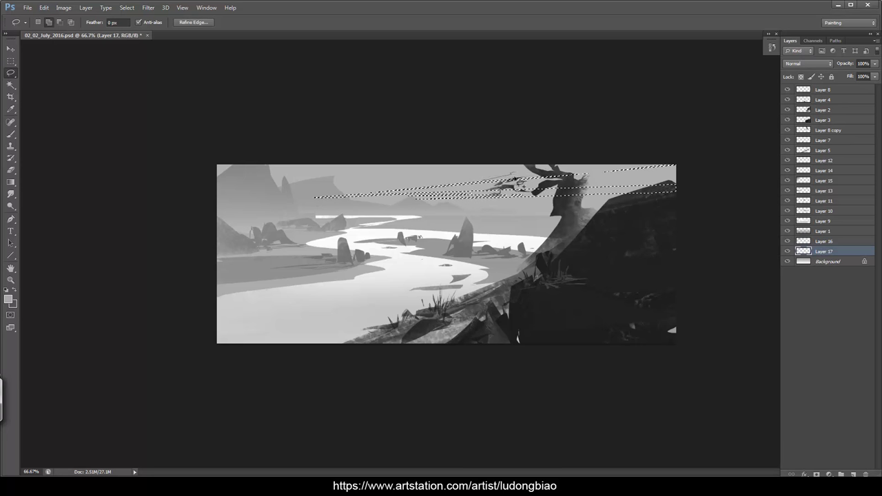
pyautogui.moveTo(688, 155); pyautogui.dragTo(454, 182)
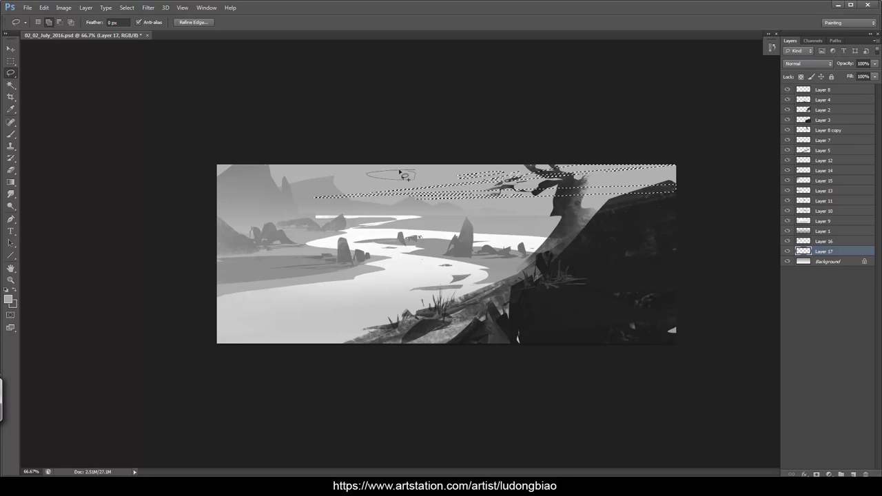
pyautogui.moveTo(357, 178); pyautogui.dragTo(373, 178)
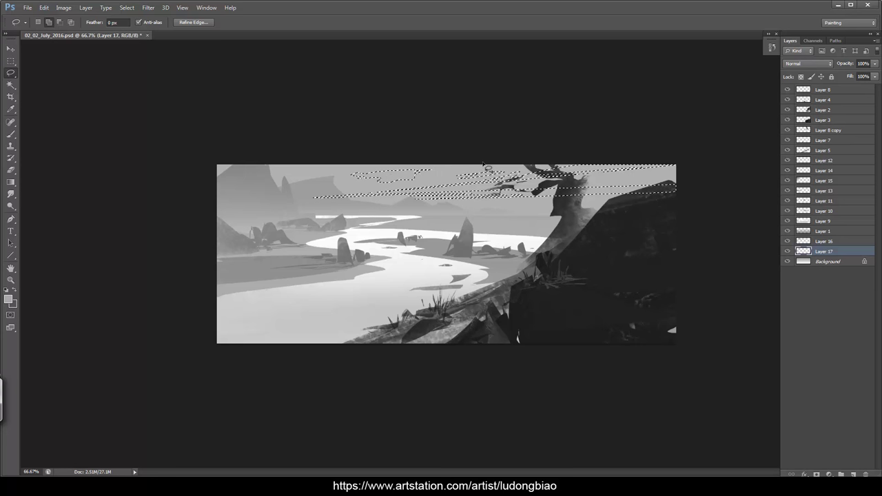
# Paint the selected clouds white with a soft round brush at 175 px, and deselect.
pyautogui.press('b')
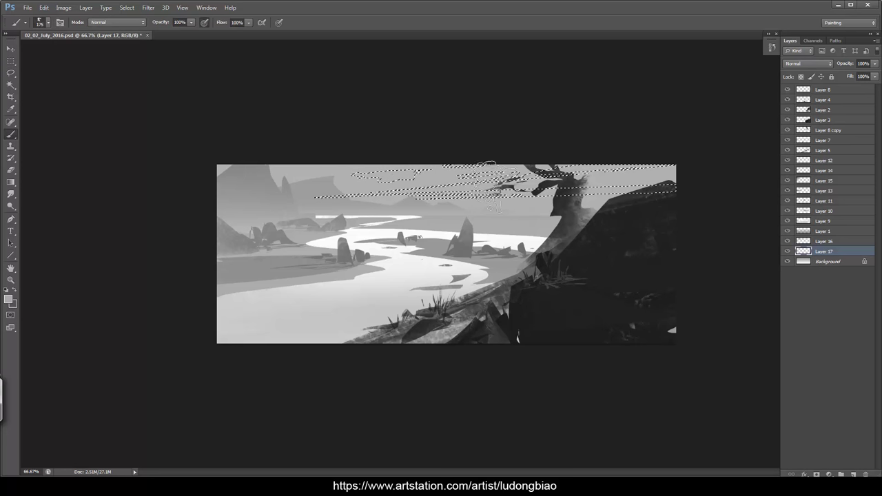
pyautogui.rightClick(501, 187)
pyautogui.press('Escape')
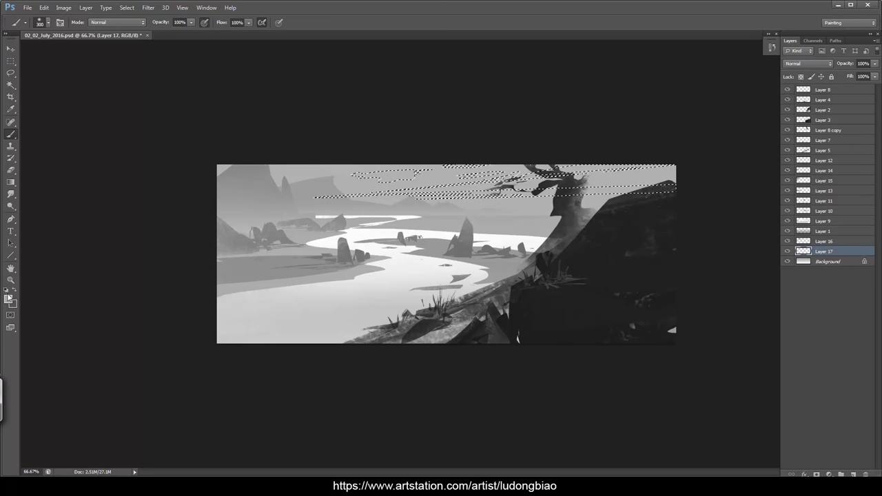
pyautogui.click(8, 298)
pyautogui.click(486, 240)
pyautogui.press('Return')
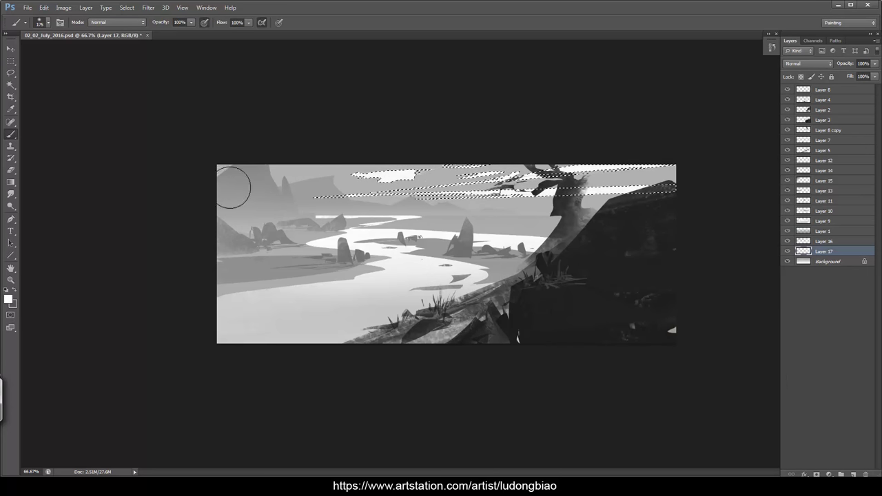
pyautogui.press('[')
pyautogui.press('l')
pyautogui.hotkey('ctrl', 'd')
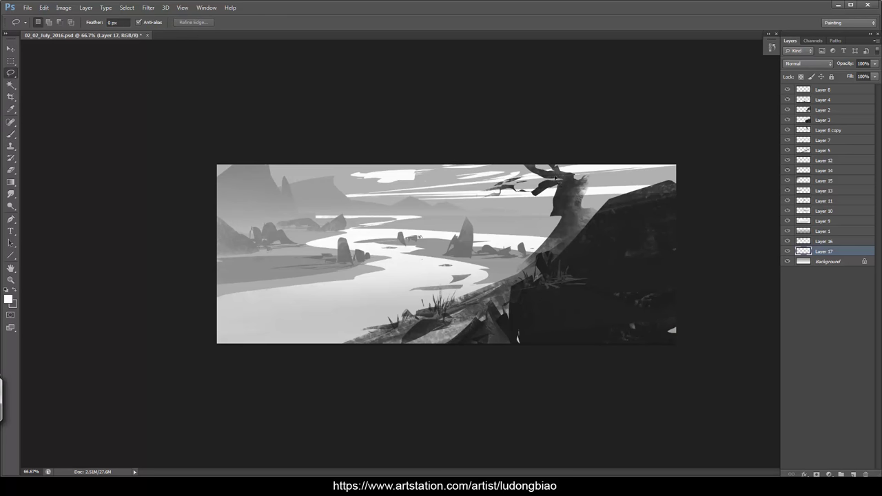
# Lasso a large wedge of sky behind the tree and dark cliff, paint it white, and deselect.
pyautogui.moveTo(557, 178)
pyautogui.mouseDown()
pyautogui.moveTo(482, 194)
pyautogui.moveTo(603, 181)
pyautogui.mouseUp()
pyautogui.press('b')
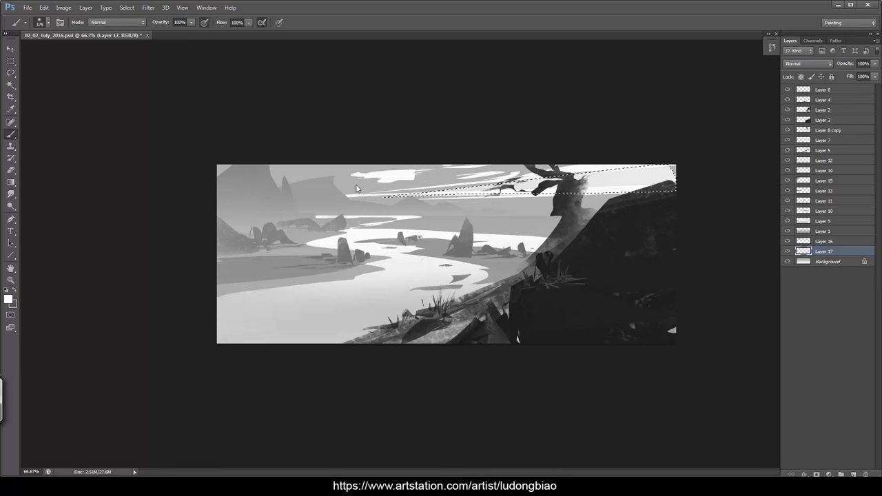
pyautogui.press('l')
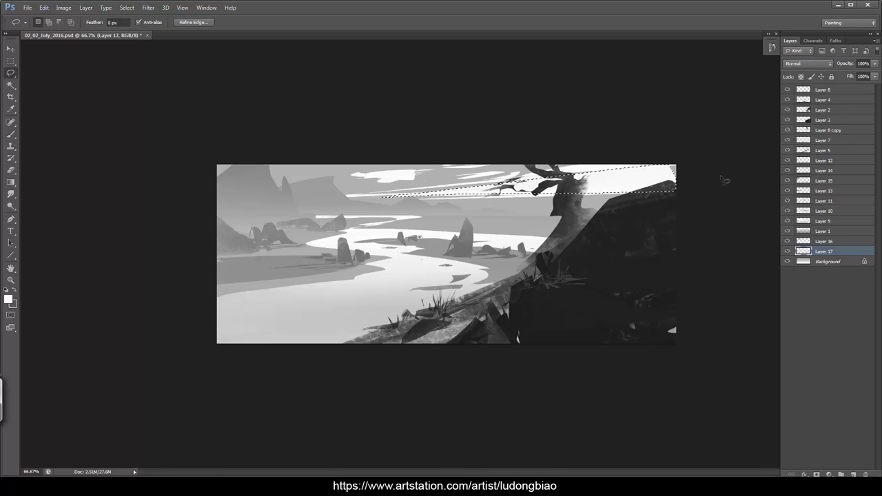
pyautogui.hotkey('ctrl', 'd')
pyautogui.press('b')
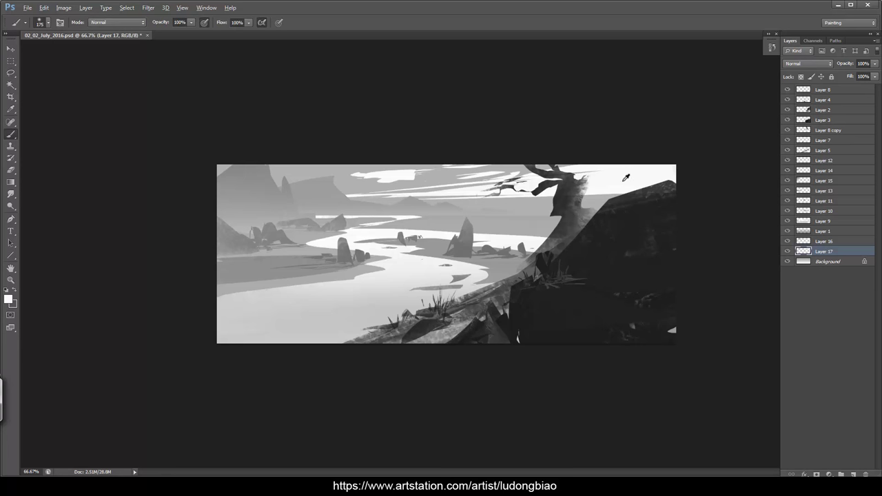
# Load Layer 17's pixels as a selection, shade the clouds' lower part in sampled sky grey with the soft brush at 250 px, and deselect.
pyautogui.keyDown('ctrl'); pyautogui.click(804, 252); pyautogui.keyUp('ctrl')
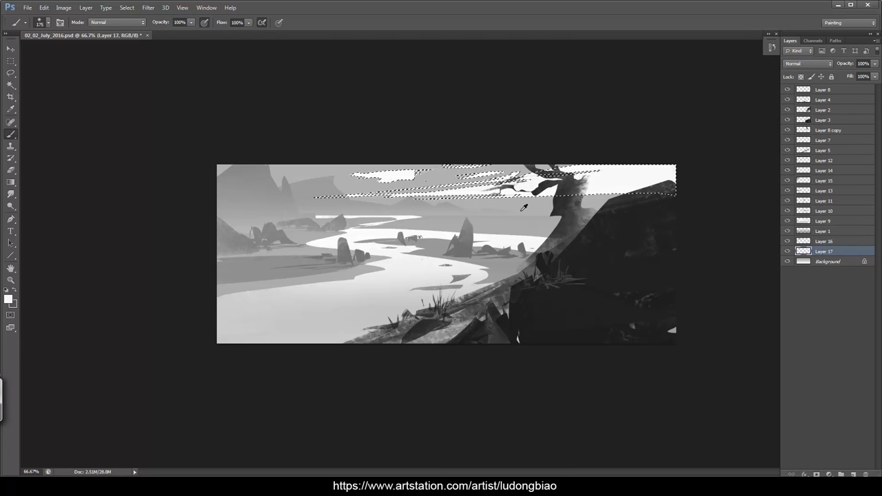
pyautogui.keyDown('alt'); pyautogui.click(522, 206); pyautogui.keyUp('alt')
pyautogui.press('[')
pyautogui.press(']')
pyautogui.press(']')
pyautogui.press(']')
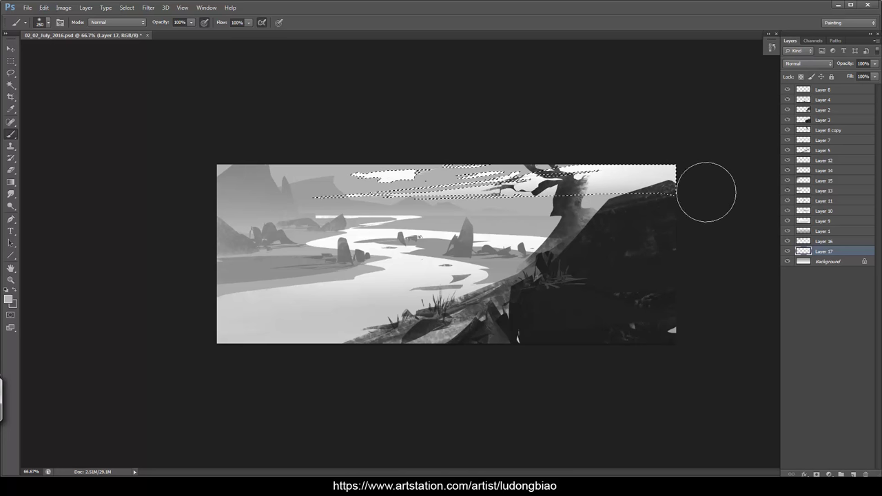
pyautogui.press('[')
pyautogui.press('[')
pyautogui.press('[')
pyautogui.press('[')
pyautogui.press('[')
pyautogui.press('[')
pyautogui.press('[')
pyautogui.press('[')
pyautogui.press('[')
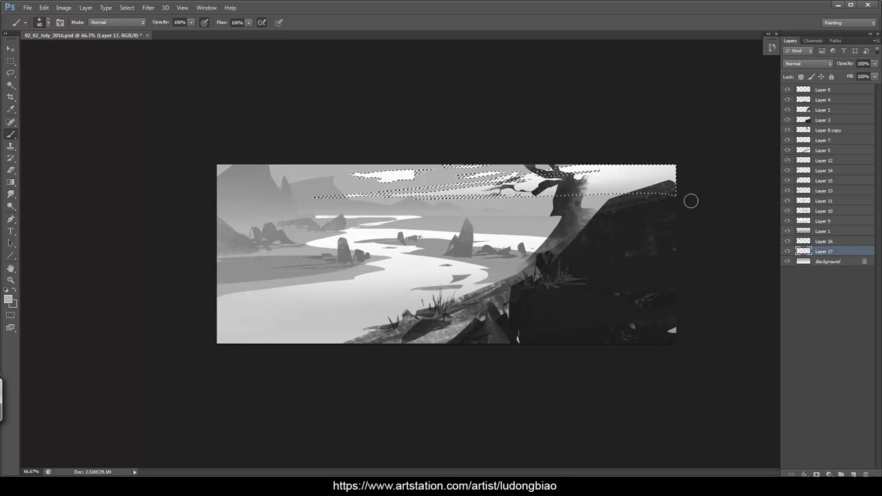
pyautogui.press('l')
pyautogui.hotkey('ctrl', 'd')
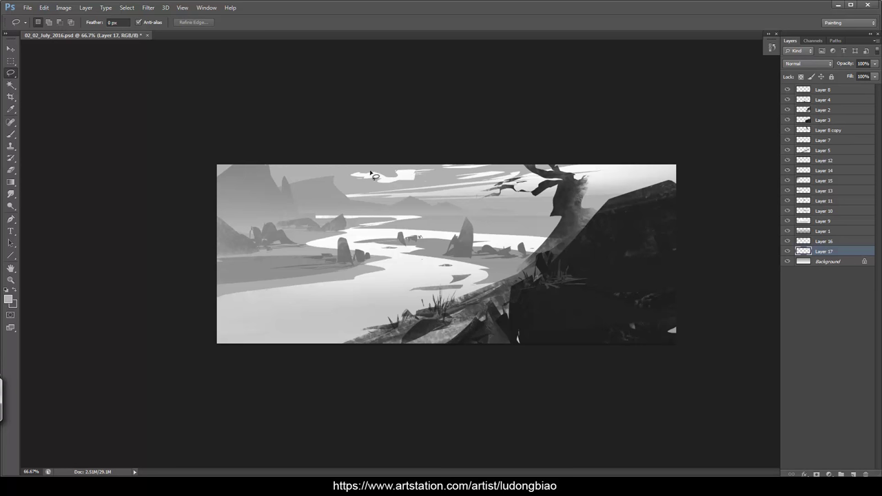
# Reshape the small cloud near the mesa and the neighbouring streaks with lasso selections, and deselect.
pyautogui.moveTo(346, 180); pyautogui.dragTo(368, 170)
pyautogui.hotkey('alt', 'Delete')
pyautogui.hotkey('ctrl', 'd')
pyautogui.moveTo(465, 182)
pyautogui.mouseDown()
pyautogui.moveTo(411, 187)
pyautogui.moveTo(465, 181)
pyautogui.mouseUp()
pyautogui.hotkey('alt', 'Delete')
pyautogui.hotkey('ctrl', 'd')
# Select the sky down to the horizon with a rectangular marquee, add a white gradient glow rising from the horizon, and deselect.
pyautogui.press('m')
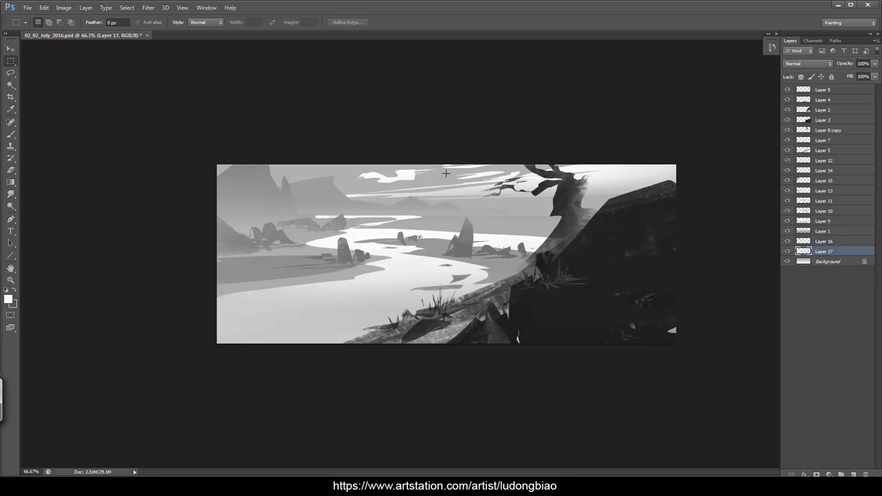
pyautogui.moveTo(145, 128); pyautogui.dragTo(748, 215)
pyautogui.press('g')
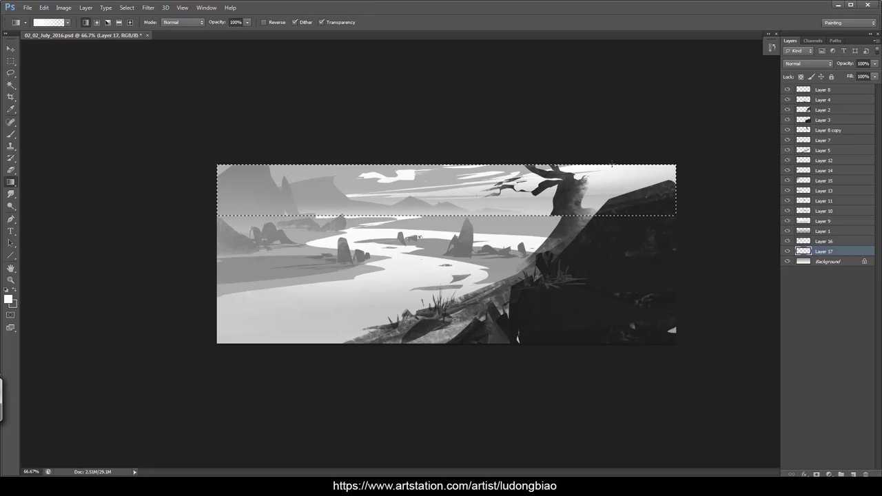
pyautogui.press('m')
pyautogui.hotkey('ctrl', 'd')
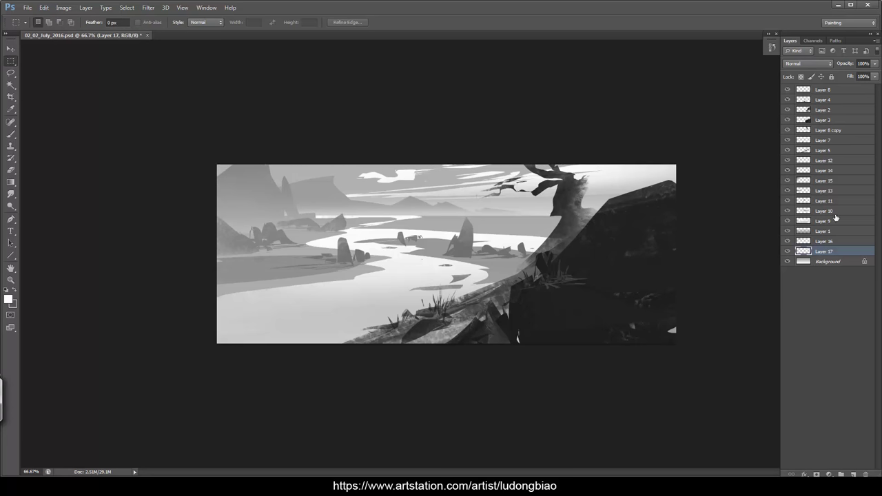
# Add a new layer above Layer 11 and lasso a standing stone with low rubble beside the tall pointed rock.
pyautogui.click(843, 201)
pyautogui.hotkey('ctrl', 'shift', 'n')
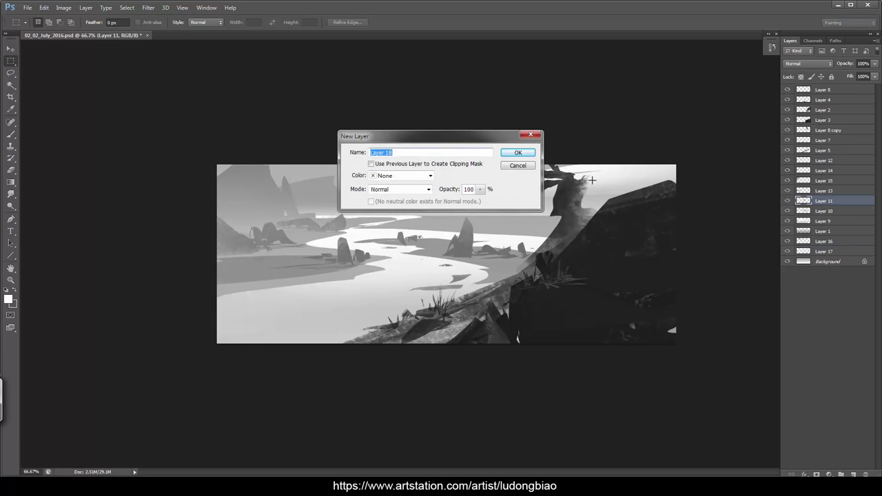
pyautogui.press('Return')
pyautogui.press('l')
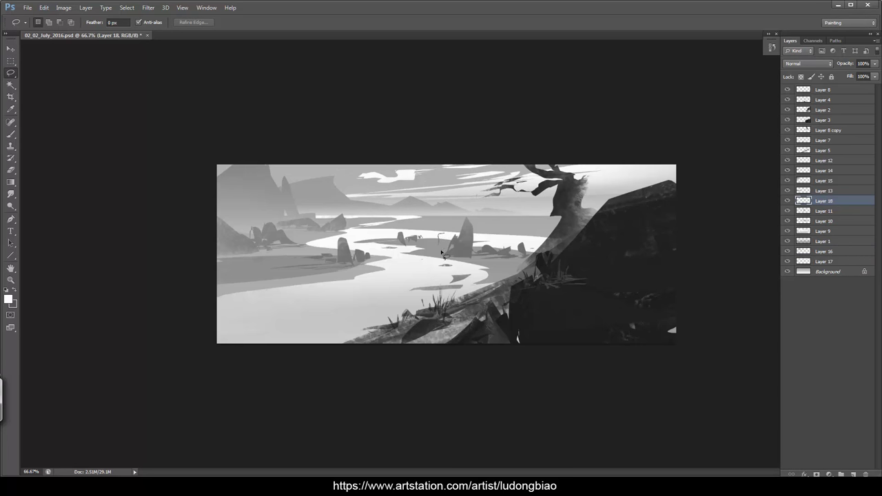
pyautogui.moveTo(443, 253); pyautogui.dragTo(442, 250)
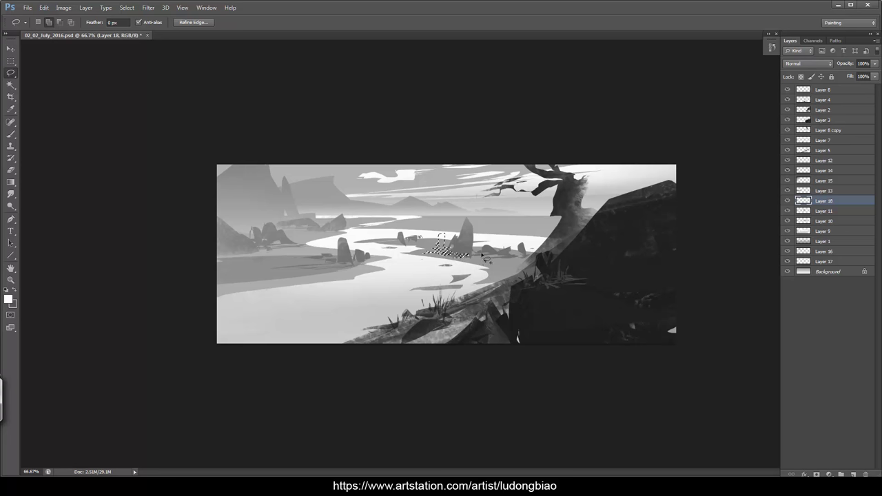
# Paint the selected stone and rubble in a sampled rock grey with a textured brush, reducing its size for the small shapes.
pyautogui.press('b')
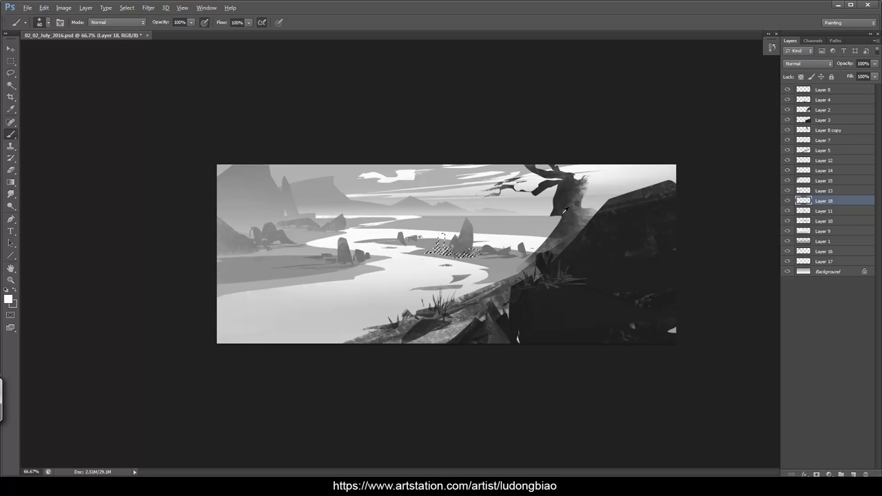
pyautogui.press('x')
pyautogui.rightClick(474, 210)
pyautogui.click(595, 286)
pyautogui.click(734, 238)
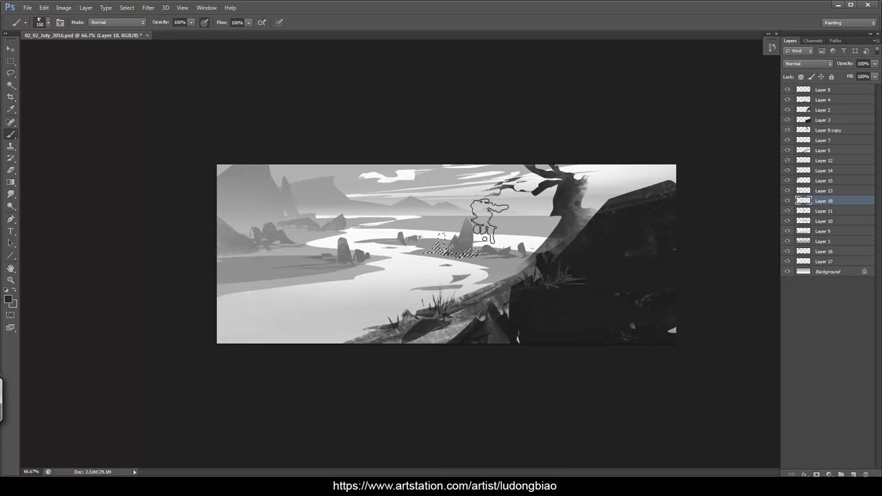
pyautogui.hotkey('ctrl', '+')
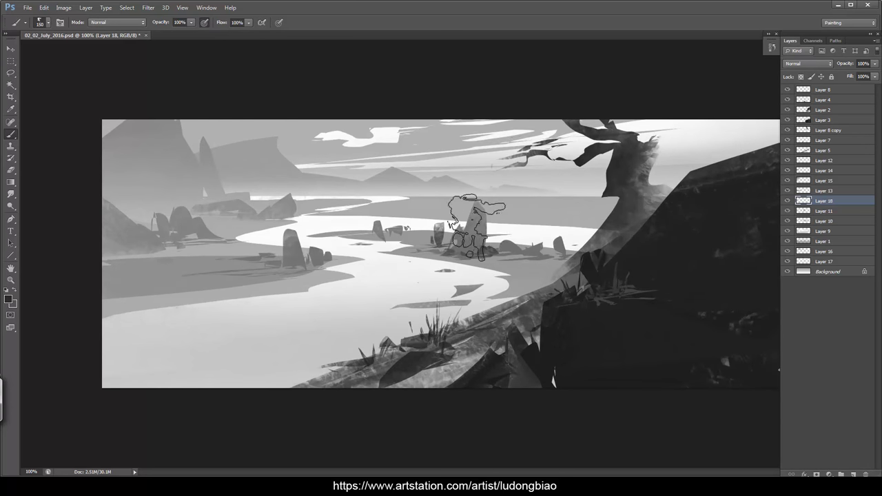
pyautogui.press('[')
pyautogui.keyDown('alt'); pyautogui.click(389, 227); pyautogui.keyUp('alt')
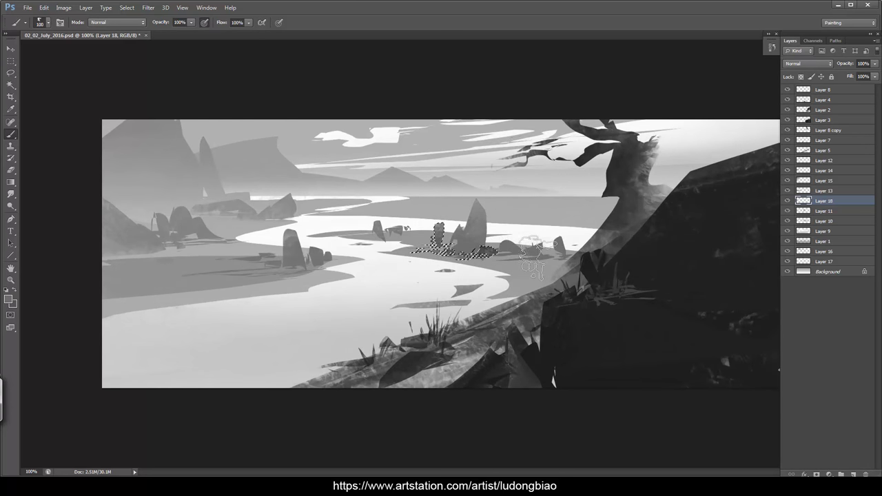
pyautogui.press('[')
pyautogui.press('[')
pyautogui.press('[')
pyautogui.press('x')
# Refine the base of the tall pointed rock with small lasso selections, deselect, and restore the default colours.
pyautogui.press('l')
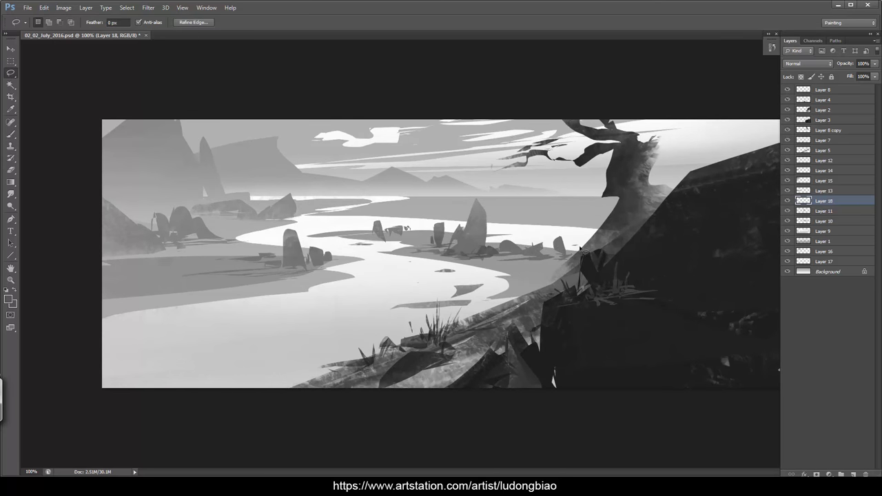
pyautogui.hotkey('ctrl', '-')
pyautogui.moveTo(428, 248); pyautogui.dragTo(437, 252)
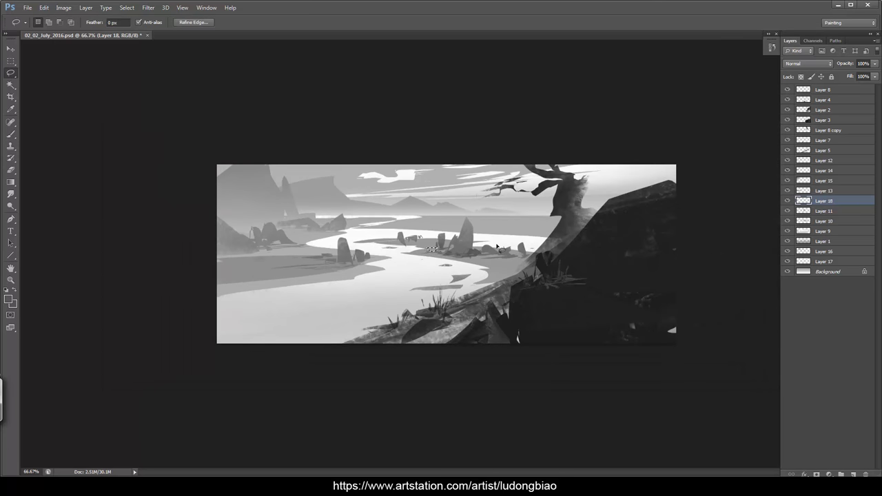
pyautogui.hotkey('ctrl', 'd')
pyautogui.hotkey('ctrl', '+')
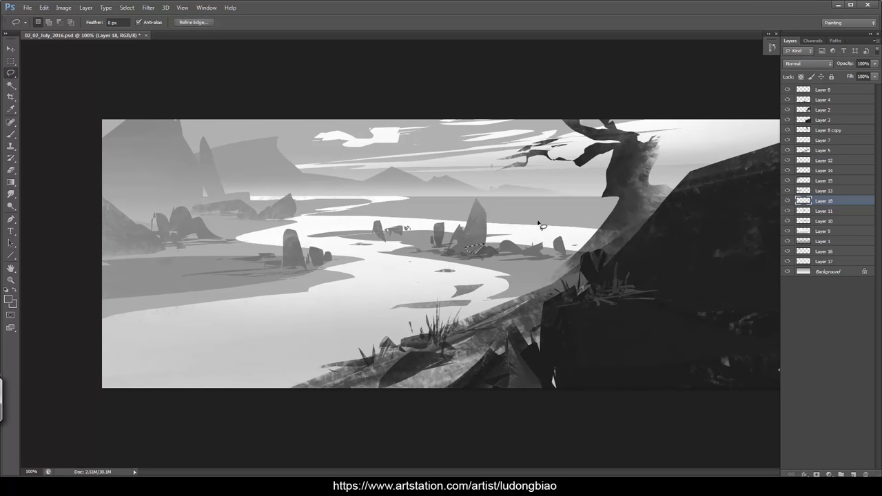
pyautogui.hotkey('ctrl', '-')
pyautogui.press('d')
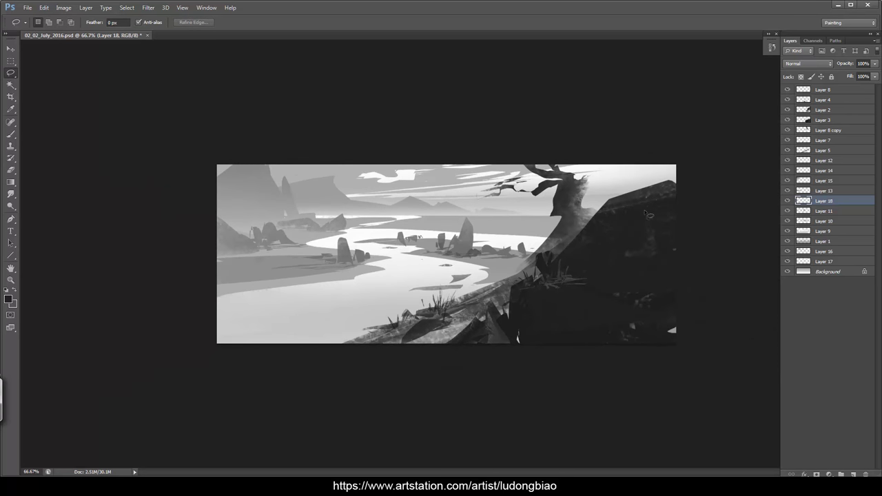
# Add a new layer above Layer 9 and lasso a large sloping cliff with a pillar behind the tree and dark cliff.
pyautogui.click(832, 233)
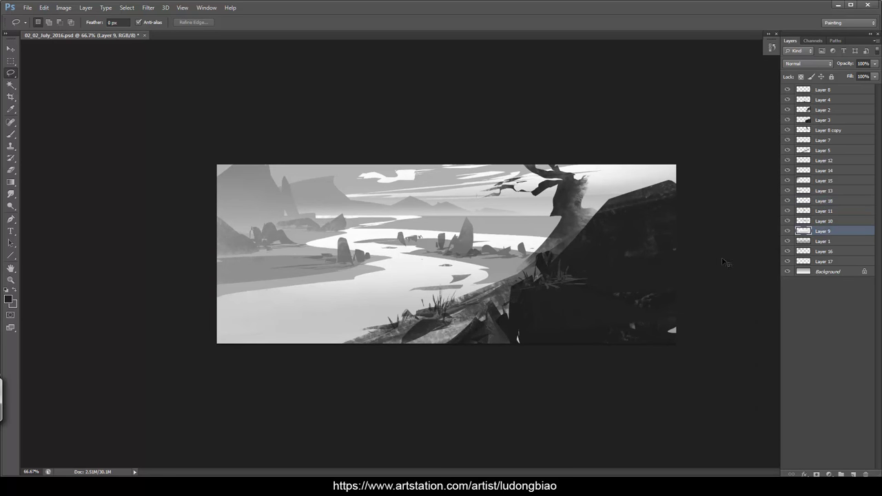
pyautogui.hotkey('ctrl', 'shift', 'n')
pyautogui.press('Return')
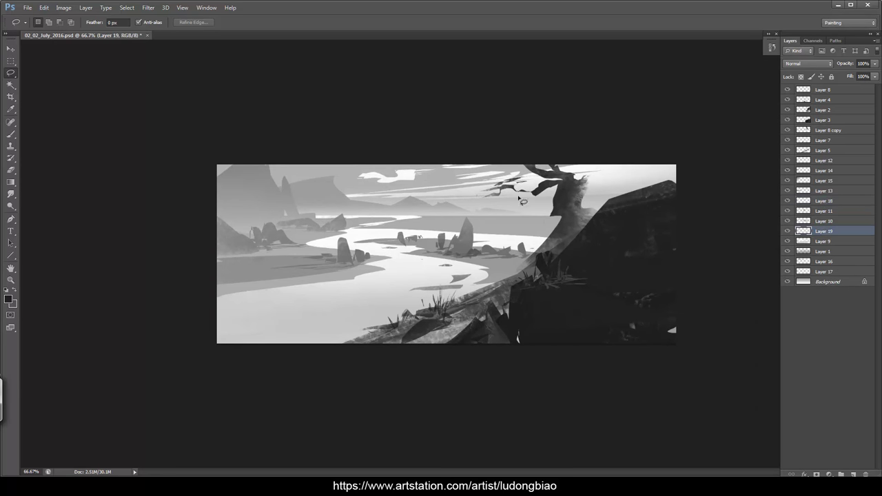
pyautogui.moveTo(525, 215)
pyautogui.mouseDown()
pyautogui.moveTo(550, 265)
pyautogui.moveTo(530, 207)
pyautogui.moveTo(586, 217)
pyautogui.moveTo(624, 183)
pyautogui.moveTo(609, 181)
pyautogui.moveTo(727, 162)
pyautogui.moveTo(692, 271)
pyautogui.mouseUp()
pyautogui.moveTo(615, 179); pyautogui.dragTo(657, 177)
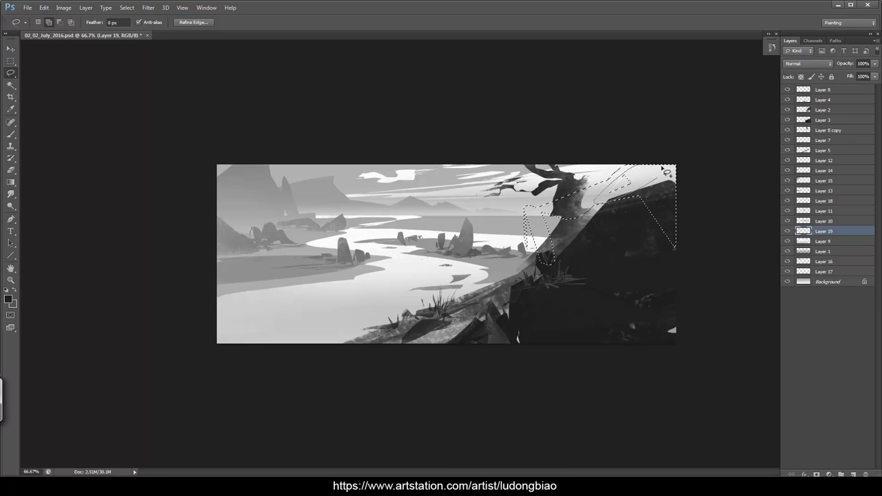
pyautogui.moveTo(596, 198); pyautogui.dragTo(632, 213)
# Paint the selected background cliff in a sampled mid grey with the textured brush at 300 px, and deselect.
pyautogui.press('b')
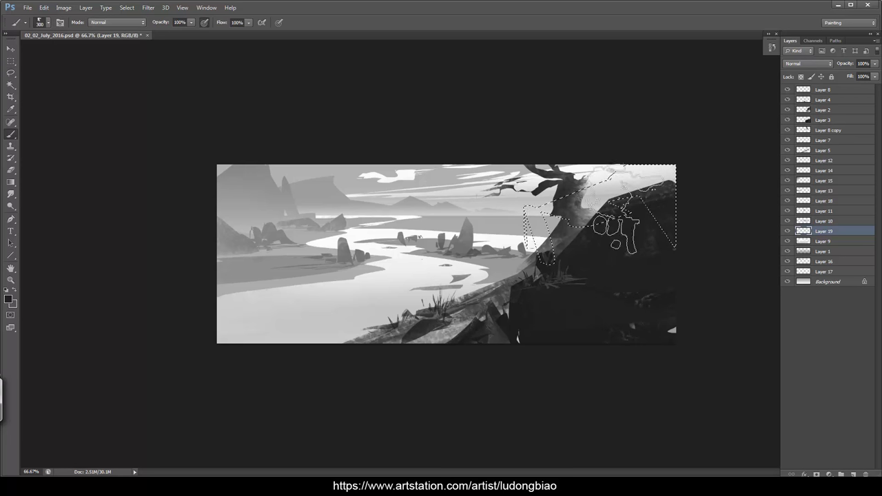
pyautogui.keyDown('alt'); pyautogui.click(562, 232); pyautogui.keyUp('alt')
pyautogui.keyDown('alt'); pyautogui.click(457, 252); pyautogui.keyUp('alt')
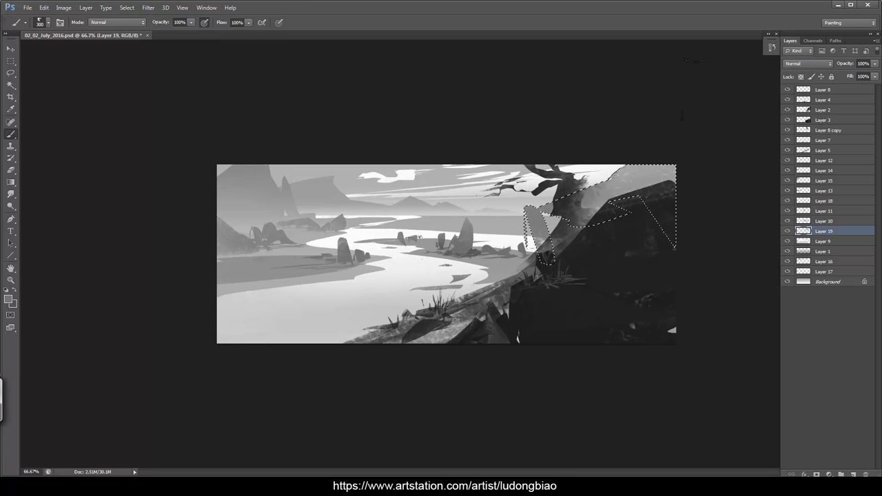
pyautogui.moveTo(562, 224); pyautogui.dragTo(652, 162)
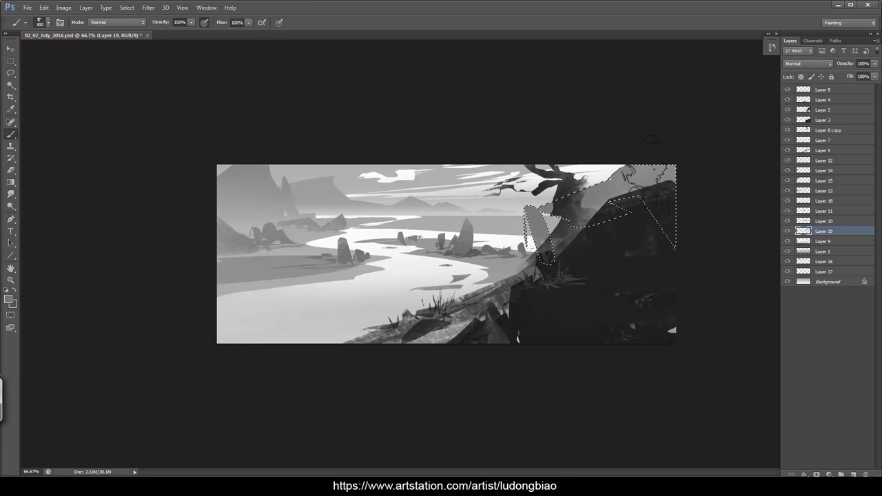
pyautogui.press('l')
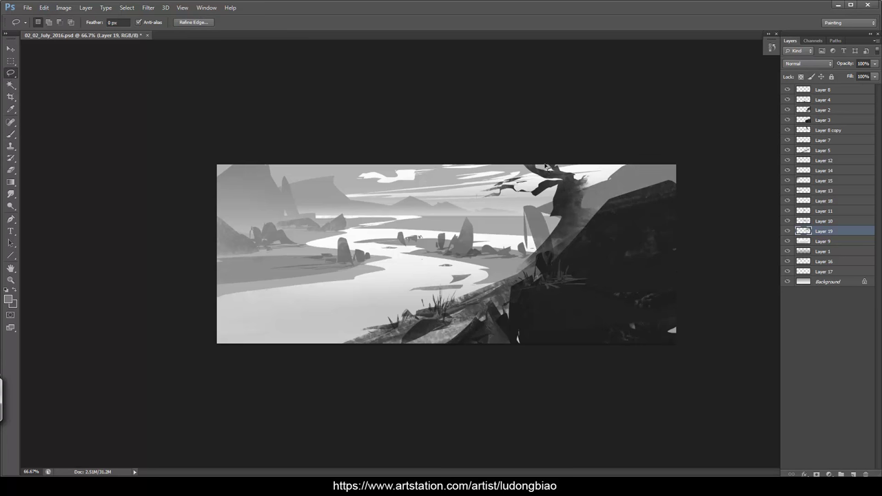
pyautogui.hotkey('ctrl', 'd')
# Lasso the gap beside the trunk and the slope above the dark cliff, paint them grey at 250 px, and deselect.
pyautogui.press('e')
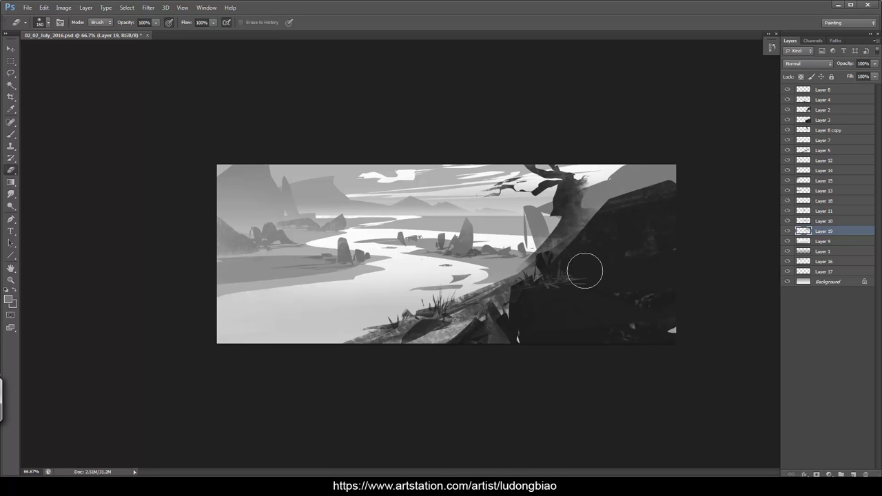
pyautogui.press('l')
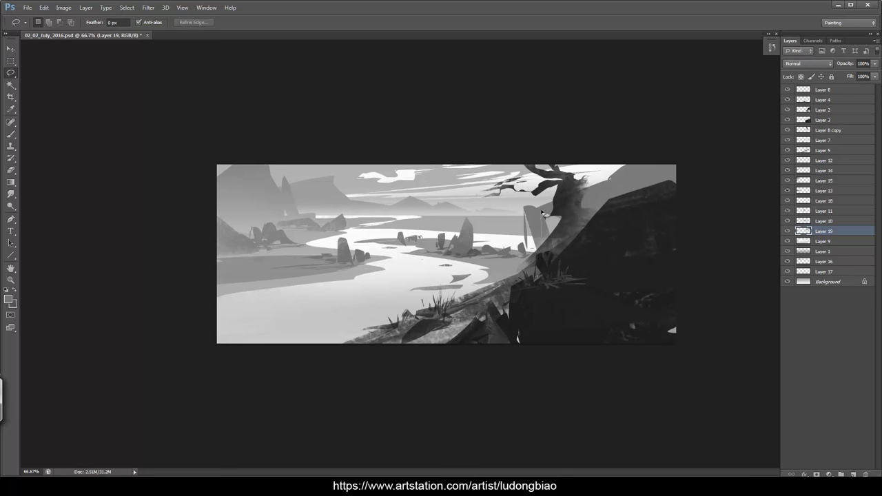
pyautogui.moveTo(550, 246)
pyautogui.mouseDown()
pyautogui.moveTo(537, 213)
pyautogui.moveTo(560, 235)
pyautogui.mouseUp()
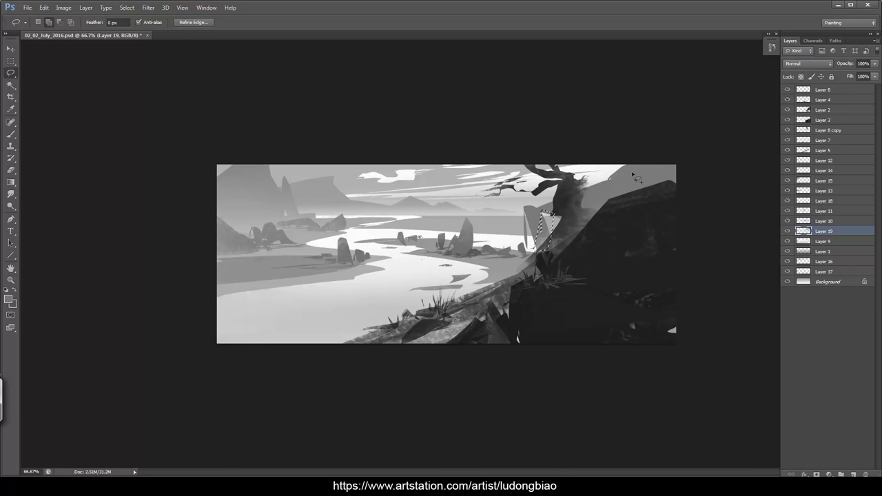
pyautogui.moveTo(635, 178)
pyautogui.mouseDown()
pyautogui.moveTo(586, 228)
pyautogui.moveTo(629, 270)
pyautogui.moveTo(595, 207)
pyautogui.mouseUp()
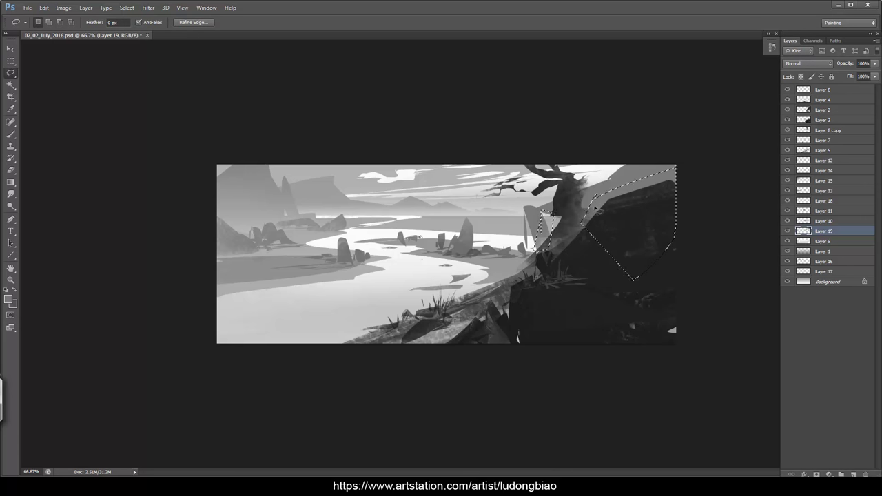
pyautogui.press('b')
pyautogui.press('d')
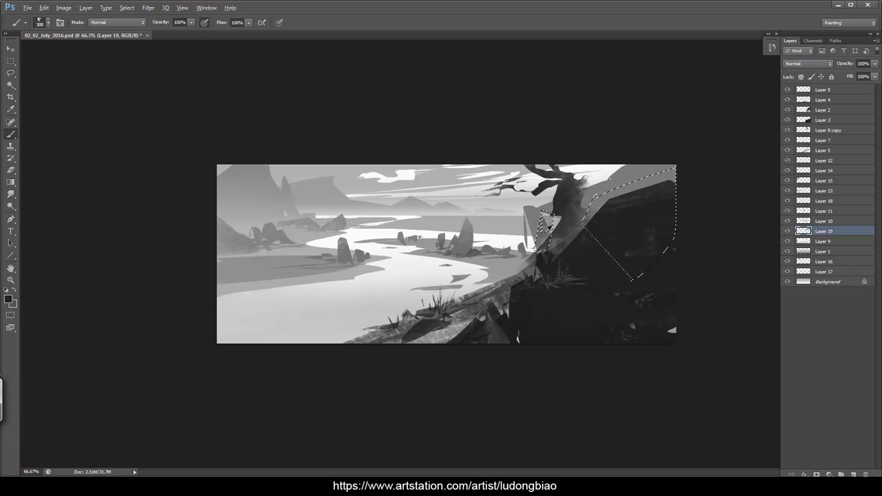
pyautogui.press('x')
pyautogui.press('[')
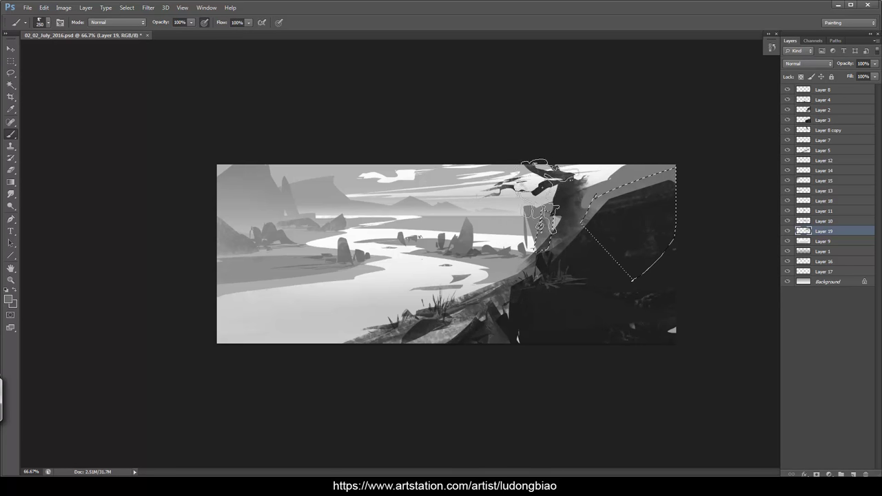
pyautogui.press('l')
pyautogui.hotkey('ctrl', 'd')
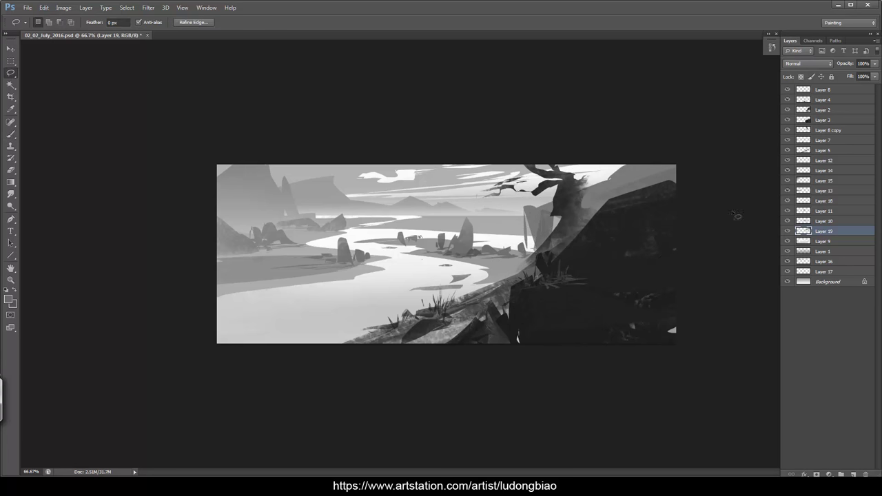
# Lasso a thin strip along the background pillar's outer edge, paint it grey with the brush at 150 px, and deselect.
pyautogui.press('e')
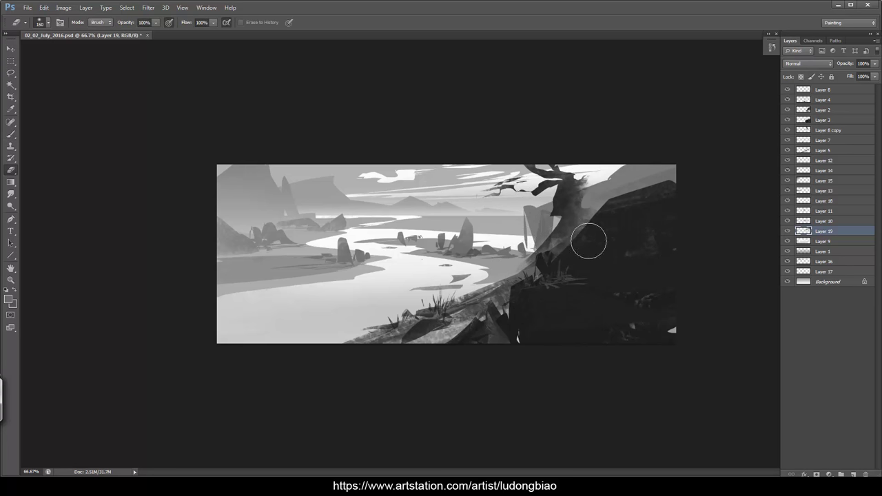
pyautogui.press('[')
pyautogui.press('l')
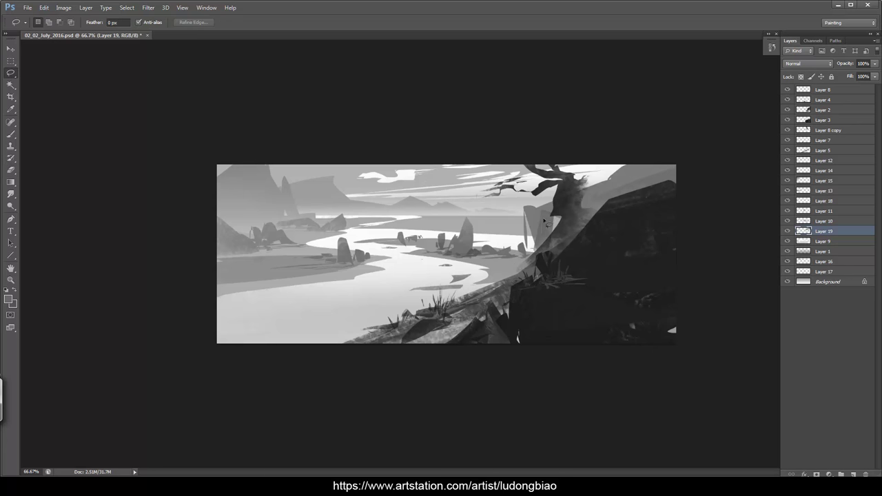
pyautogui.hotkey('ctrl', '+')
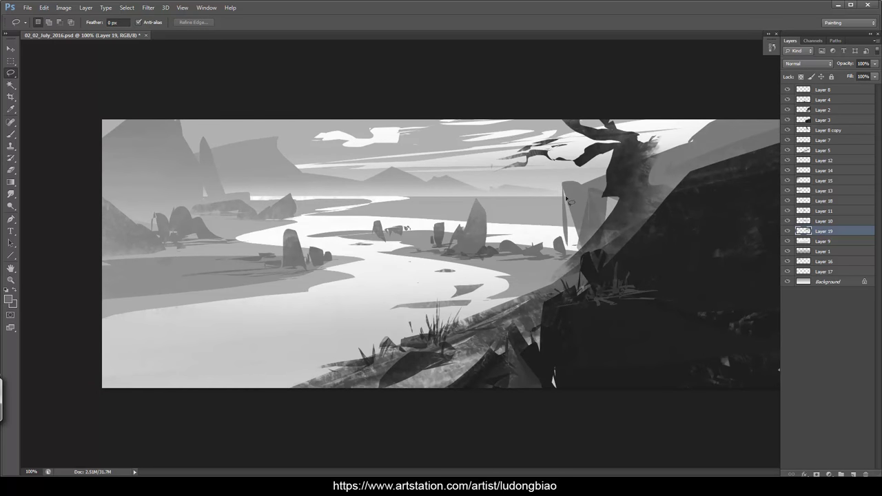
pyautogui.moveTo(571, 226)
pyautogui.mouseDown()
pyautogui.moveTo(559, 182)
pyautogui.moveTo(572, 230)
pyautogui.mouseUp()
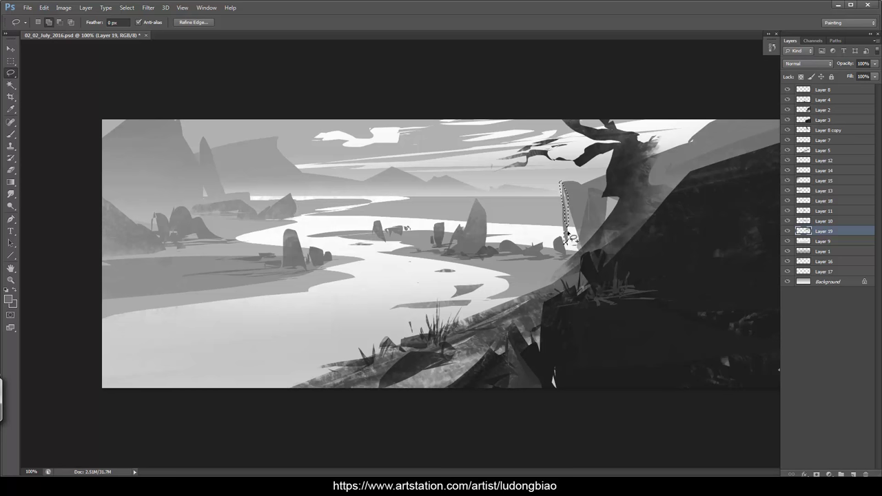
pyautogui.press('b')
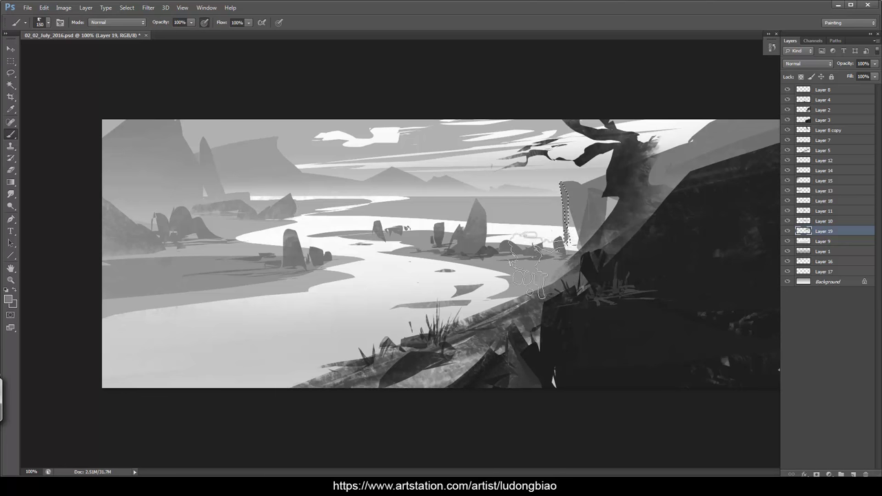
pyautogui.press('l')
pyautogui.hotkey('ctrl', 'd')
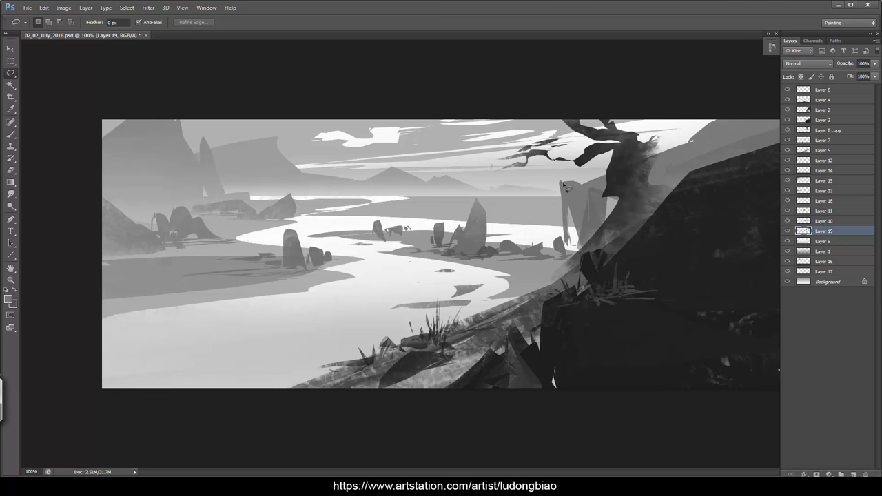
pyautogui.hotkey('ctrl', '-')
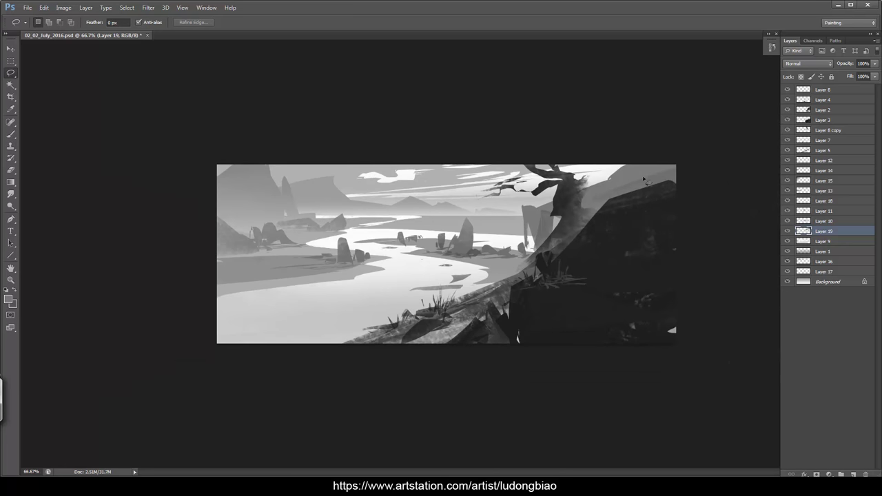
# On Layer 8 copy, lasso thin twigs at the tip of the tree's long branch, paint them in a sampled dark grey, and deselect.
pyautogui.click(821, 130)
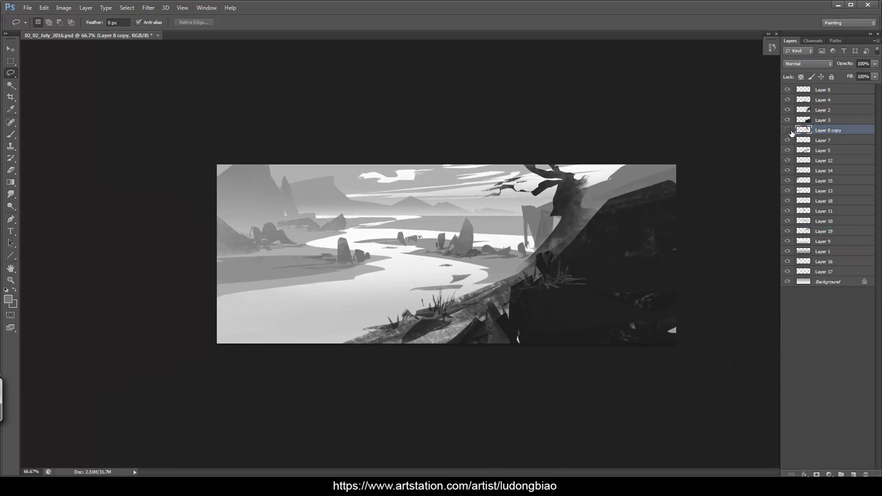
pyautogui.hotkey('ctrl', '+')
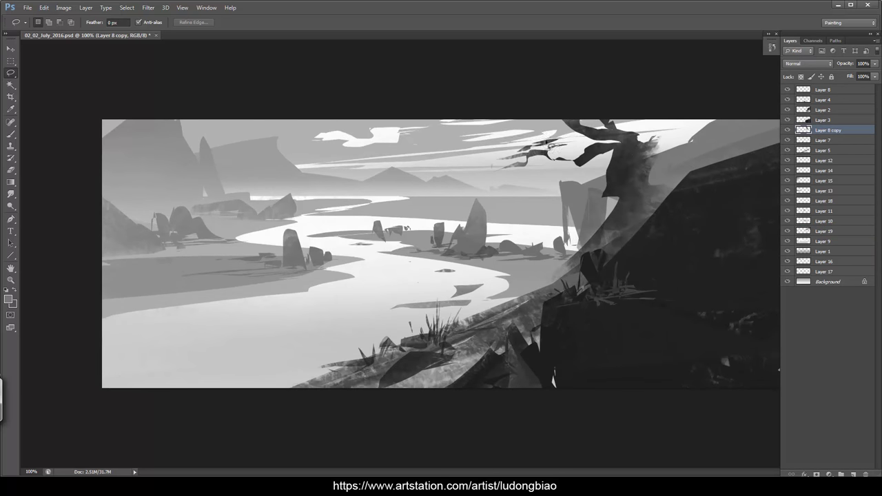
pyautogui.moveTo(538, 135)
pyautogui.mouseDown()
pyautogui.moveTo(518, 134)
pyautogui.moveTo(506, 150)
pyautogui.moveTo(550, 146)
pyautogui.mouseUp()
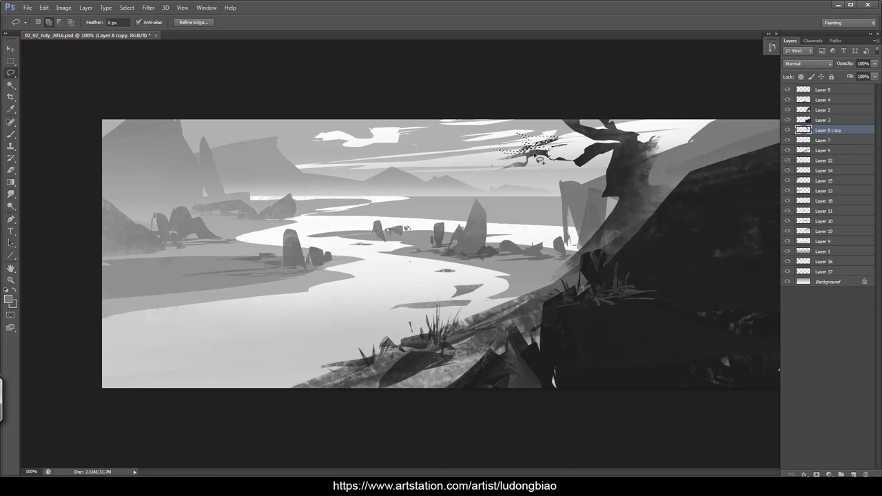
pyautogui.press('b')
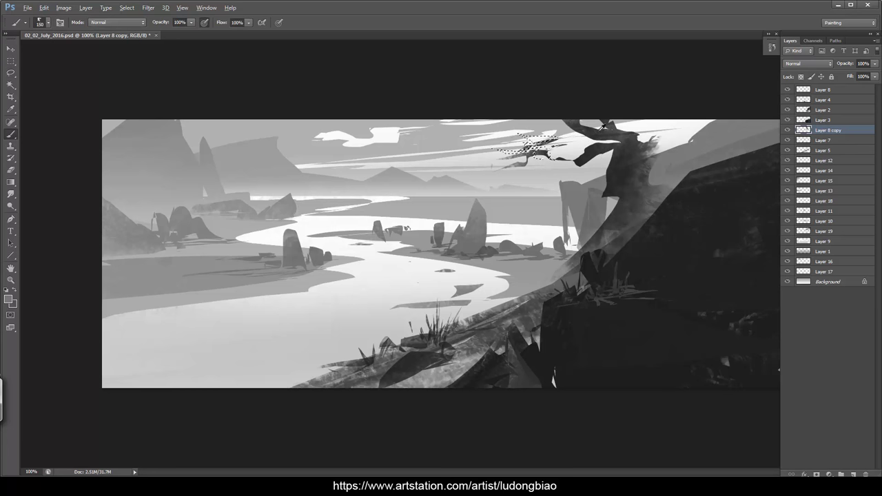
pyautogui.keyDown('alt'); pyautogui.click(534, 145); pyautogui.keyUp('alt')
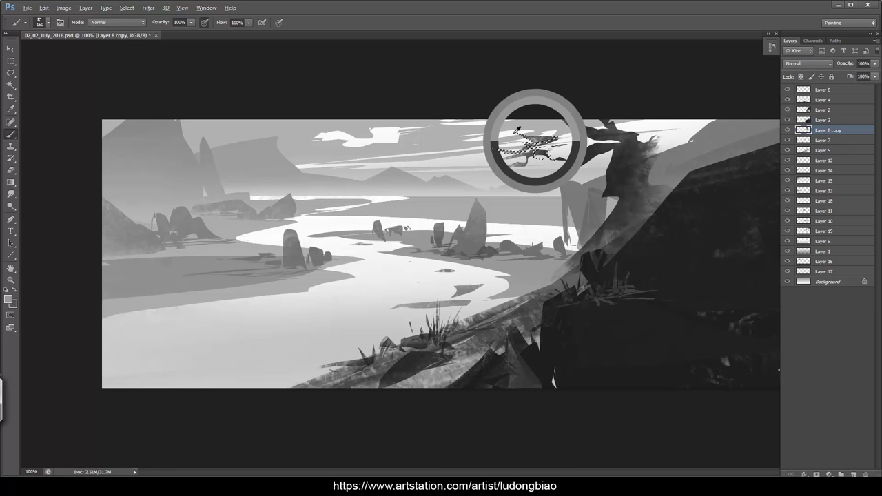
pyautogui.press('l')
pyautogui.hotkey('ctrl', 'd')
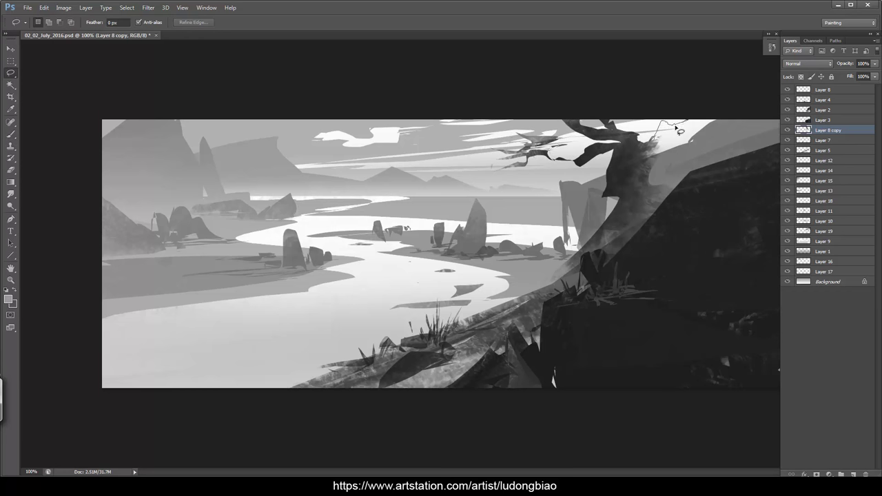
# Lasso small twigs in the bright sky beside the top of the trunk, paint them in a sampled dark tone, and deselect.
pyautogui.moveTo(692, 126)
pyautogui.mouseDown()
pyautogui.moveTo(643, 142)
pyautogui.moveTo(673, 110)
pyautogui.mouseUp()
pyautogui.press('b')
pyautogui.keyDown('alt'); pyautogui.click(628, 155); pyautogui.keyUp('alt')
pyautogui.press('l')
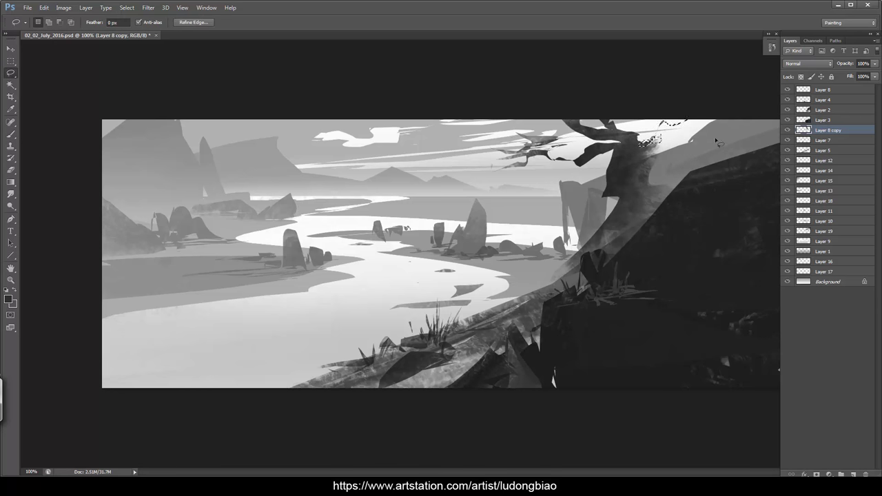
pyautogui.click(703, 141)
# Lasso long vertical shapes down the trunk, paint them in a lighter grey with the textured brush, and deselect.
pyautogui.moveTo(617, 168); pyautogui.dragTo(626, 149)
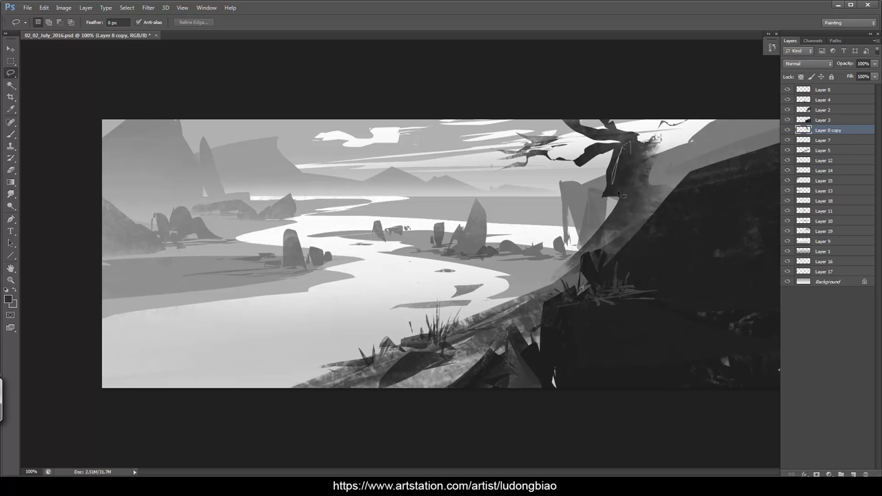
pyautogui.moveTo(620, 194); pyautogui.dragTo(625, 146)
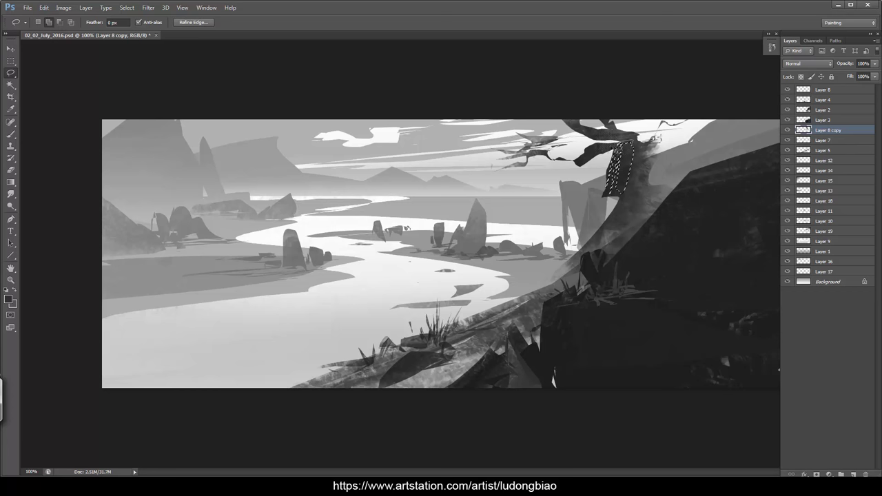
pyautogui.press('b')
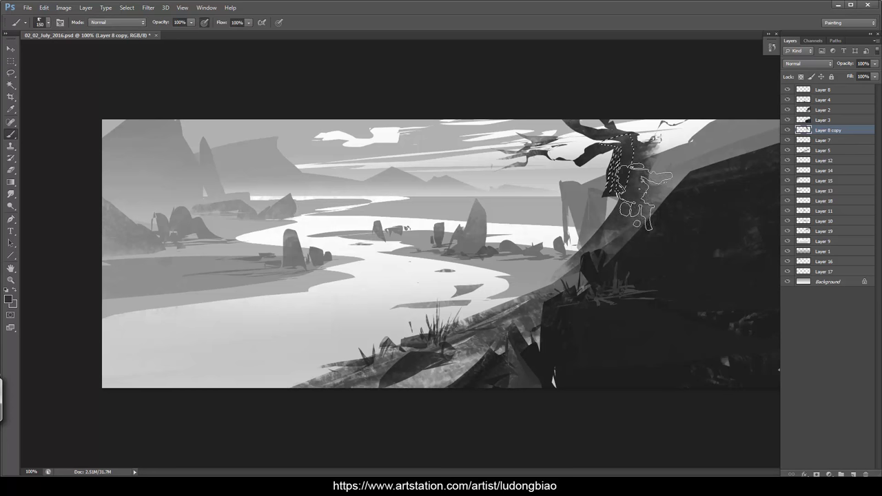
pyautogui.press('x')
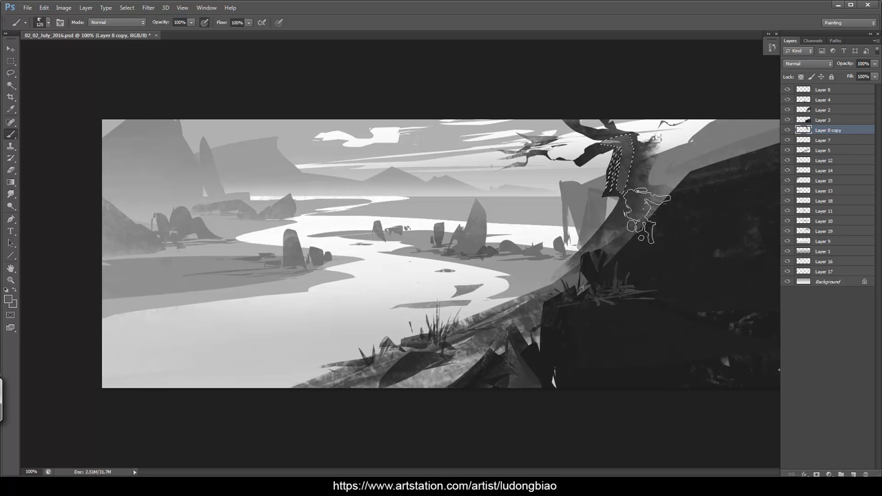
pyautogui.press('[')
pyautogui.press('l')
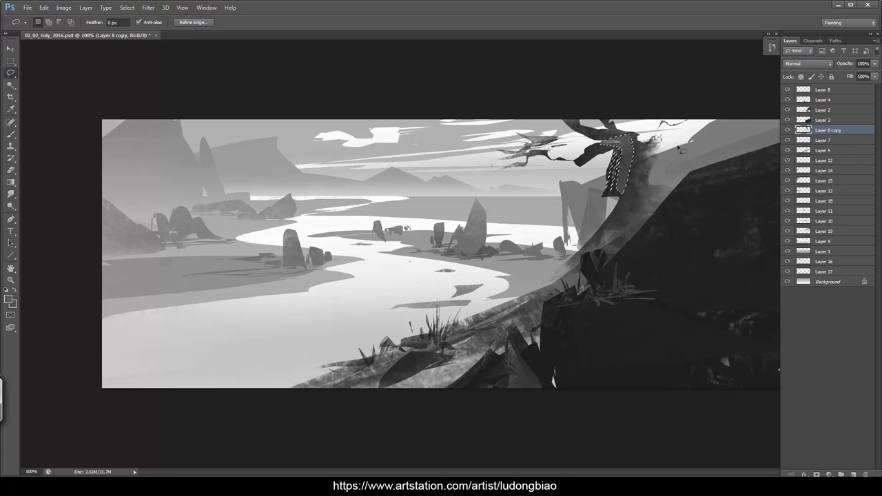
pyautogui.hotkey('ctrl', 'd')
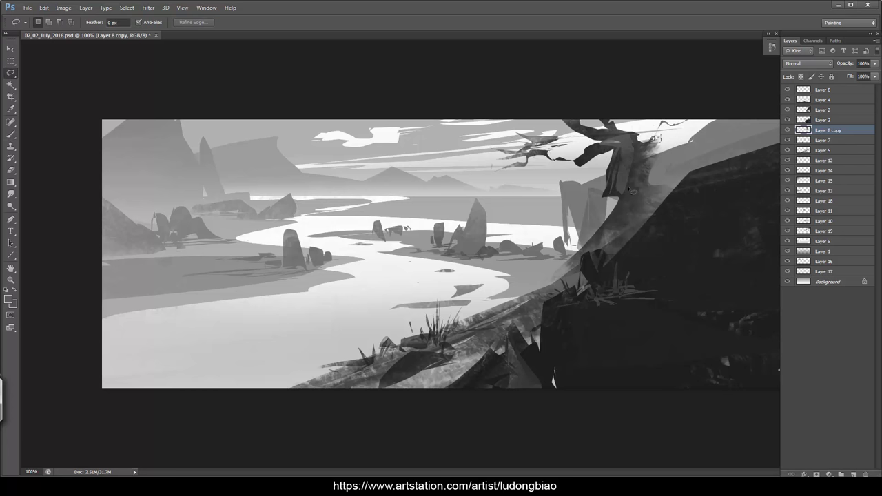
# Lasso the lower part of the trunk, paint it in a sampled grey, deselect, and save the document.
pyautogui.moveTo(626, 184)
pyautogui.mouseDown()
pyautogui.moveTo(622, 218)
pyautogui.moveTo(630, 200)
pyautogui.mouseUp()
pyautogui.press('b')
pyautogui.keyDown('alt'); pyautogui.click(623, 176); pyautogui.keyUp('alt')
pyautogui.press('l')
pyautogui.hotkey('ctrl', 'd')
pyautogui.press('b')
pyautogui.moveTo(621, 217)
pyautogui.mouseDown()
pyautogui.moveTo(607, 183)
pyautogui.moveTo(638, 176)
pyautogui.mouseUp()
pyautogui.press('l')
pyautogui.hotkey('ctrl', 'd')
pyautogui.hotkey('ctrl', 's')
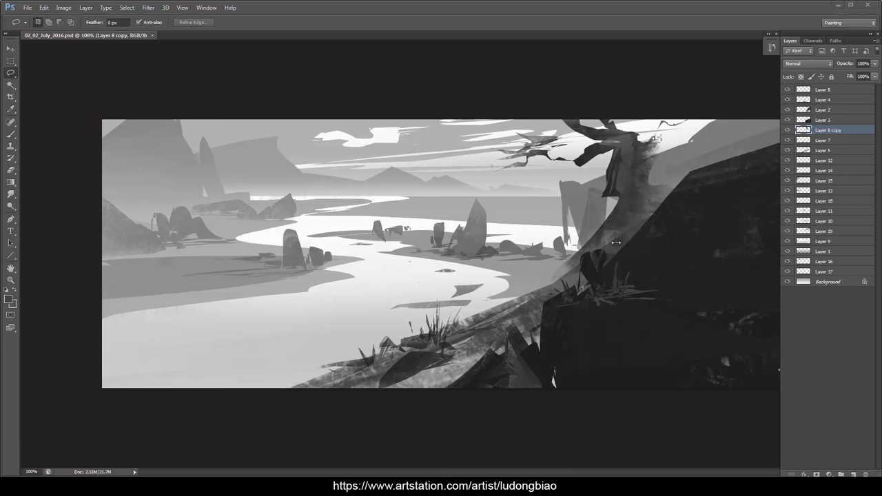
# Add a new layer above Layer 8 copy, lasso thin root shapes below the trunk, paint them a sampled grey at 100 px, and deselect.
pyautogui.hotkey('ctrl', 'shift', 'n')
pyautogui.press('Return')
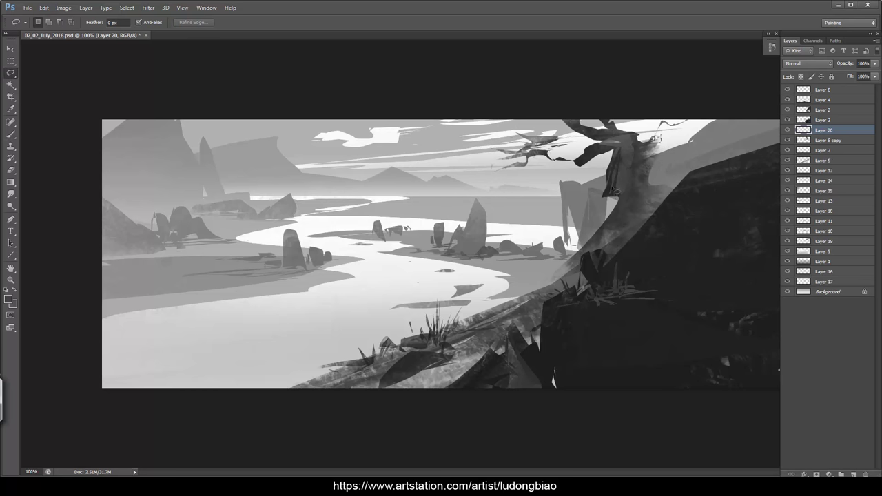
pyautogui.hotkey('ctrl', 'shift', 'd')
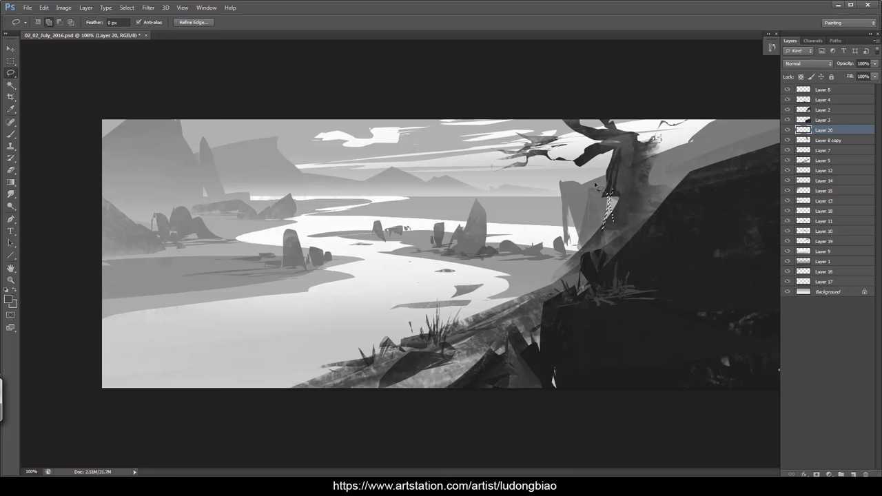
pyautogui.press('b')
pyautogui.keyDown('alt'); pyautogui.click(622, 178); pyautogui.keyUp('alt')
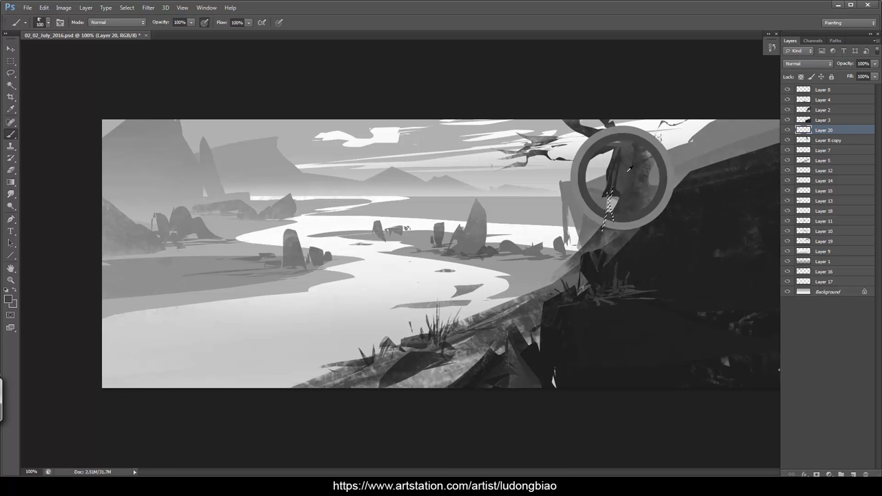
pyautogui.moveTo(606, 233); pyautogui.dragTo(615, 221)
pyautogui.press('l')
pyautogui.hotkey('ctrl', 'd')
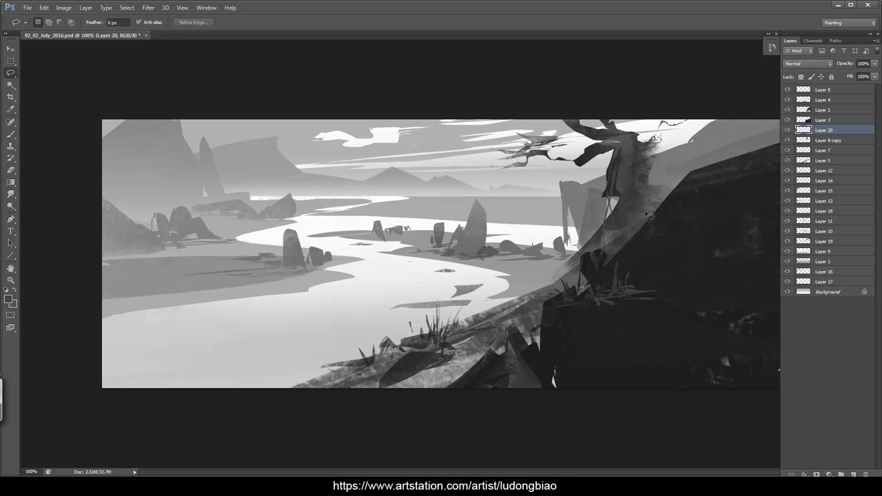
# Add a new layer above Layer 20 and lasso a cluster of jagged rocks at the foot of the tree.
pyautogui.hotkey('ctrl', 'shift', 'n')
pyautogui.press('Return')
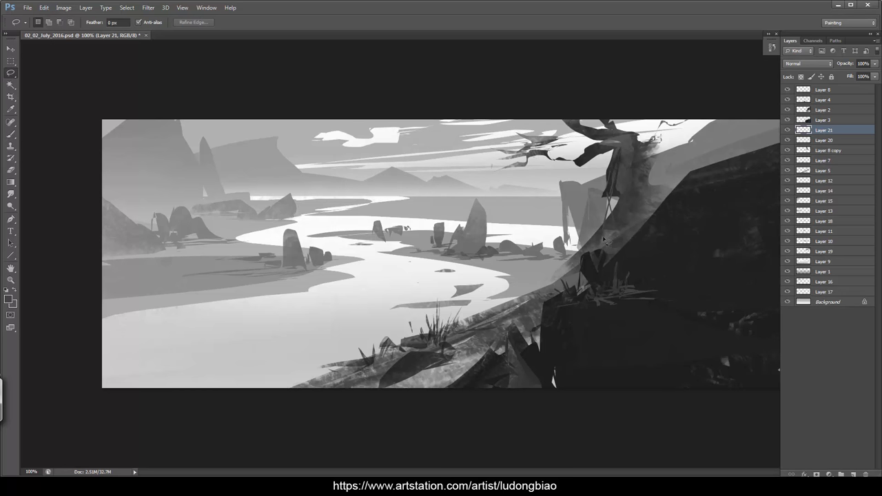
pyautogui.moveTo(592, 213)
pyautogui.mouseDown()
pyautogui.moveTo(585, 244)
pyautogui.moveTo(603, 229)
pyautogui.moveTo(598, 213)
pyautogui.moveTo(623, 254)
pyautogui.moveTo(596, 215)
pyautogui.moveTo(619, 250)
pyautogui.moveTo(587, 251)
pyautogui.moveTo(584, 238)
pyautogui.moveTo(578, 252)
pyautogui.moveTo(580, 222)
pyautogui.moveTo(586, 258)
pyautogui.moveTo(575, 253)
pyautogui.moveTo(590, 218)
pyautogui.mouseUp()
# Paint the selected jagged rocks in a sampled dark grey with the textured brush at 60 px, and deselect.
pyautogui.press('b')
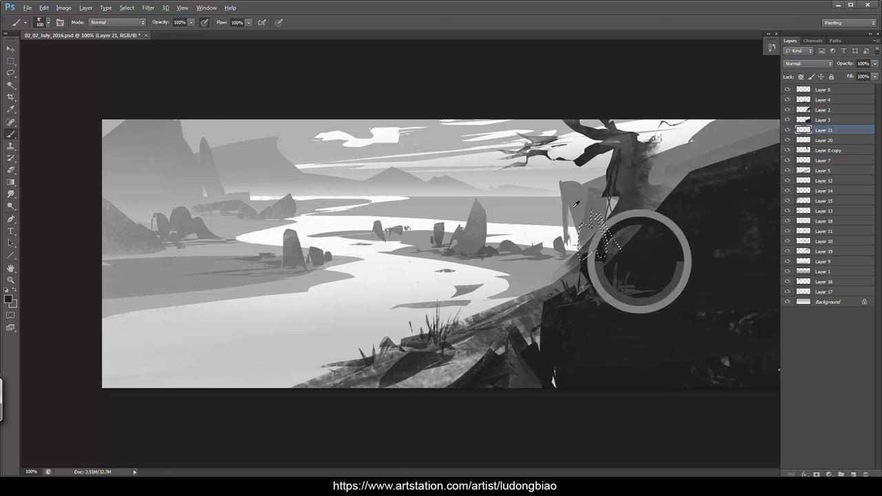
pyautogui.press('[')
pyautogui.press('[')
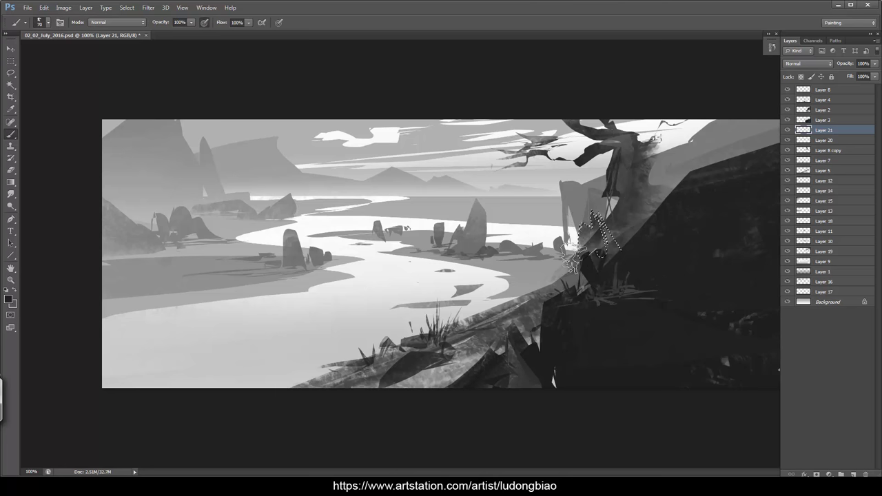
pyautogui.press('[')
pyautogui.press('[')
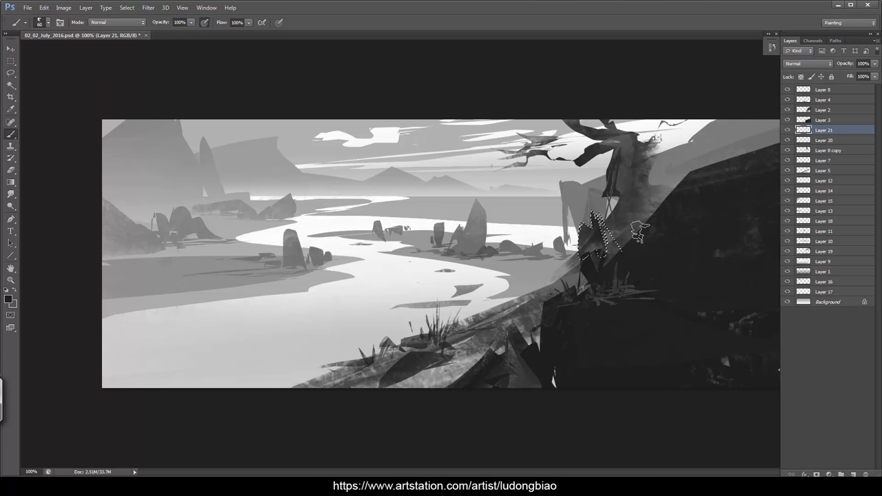
pyautogui.moveTo(589, 239); pyautogui.dragTo(593, 249)
pyautogui.press('l')
pyautogui.hotkey('ctrl', 'd')
pyautogui.hotkey('ctrl', '-')
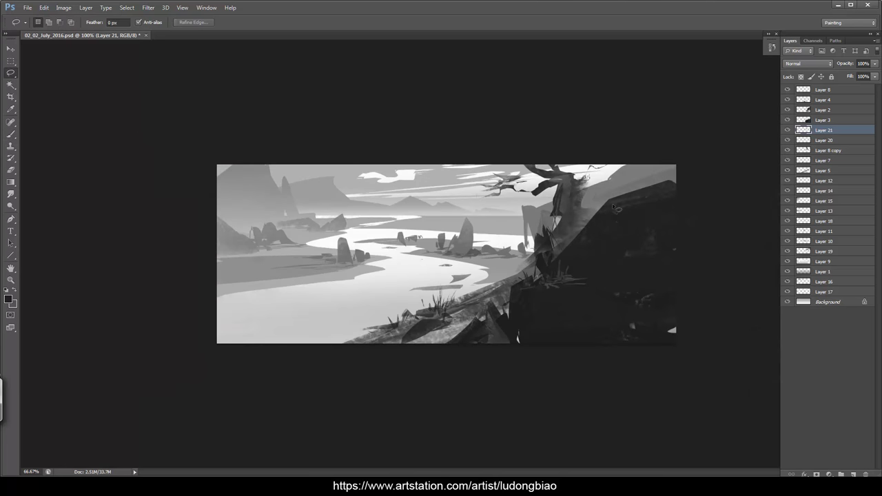
# Lasso shapes on the jagged rocks below the trunk, fill and paint them with sampled greys, and deselect.
pyautogui.hotkey('ctrl', '+')
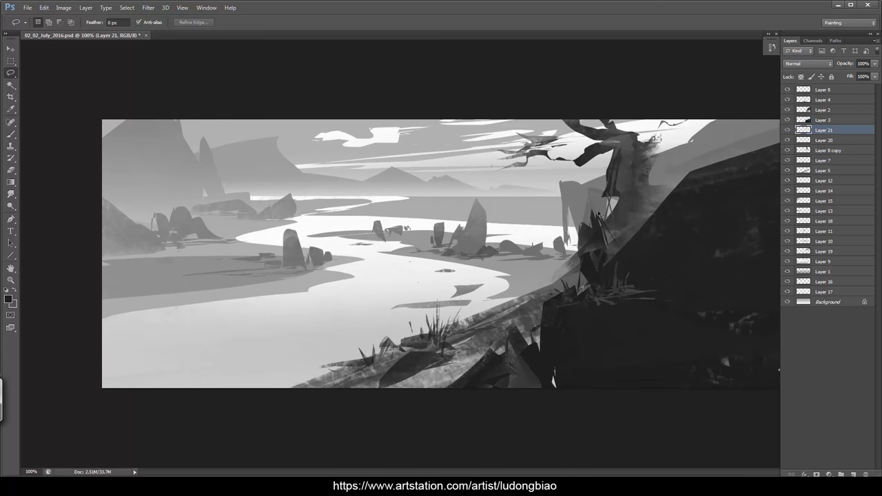
pyautogui.moveTo(592, 216)
pyautogui.mouseDown()
pyautogui.moveTo(635, 207)
pyautogui.moveTo(656, 200)
pyautogui.moveTo(596, 215)
pyautogui.mouseUp()
pyautogui.press('b')
pyautogui.keyDown('alt'); pyautogui.click(590, 234); pyautogui.keyUp('alt')
pyautogui.press('l')
pyautogui.hotkey('alt', 'BackSpace')
pyautogui.hotkey('ctrl', 'd')
pyautogui.press('b')
pyautogui.keyDown('alt'); pyautogui.click(604, 206); pyautogui.keyUp('alt')
pyautogui.press('l')
pyautogui.hotkey('ctrl', 'd')
pyautogui.hotkey('ctrl', '-')
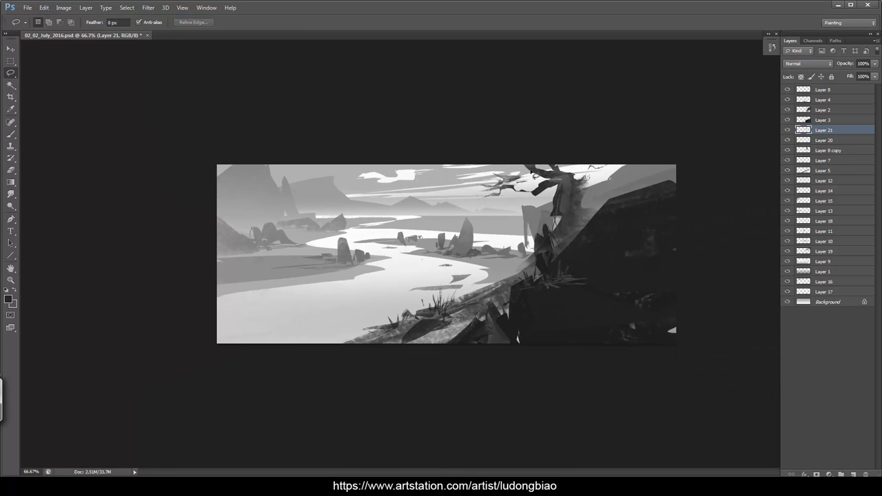
# Paint the selected thin branch reaching from the tree along the canvas's upper edge at 50 px, and deselect.
pyautogui.press('b')
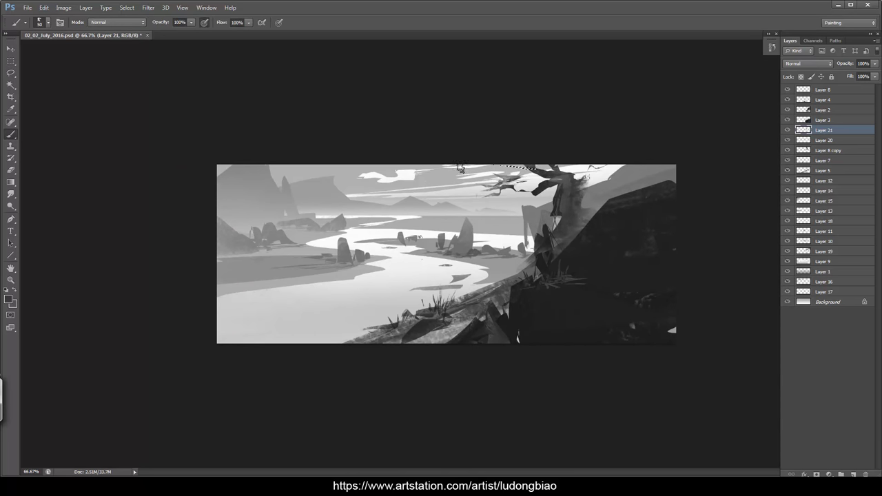
pyautogui.press('l')
pyautogui.hotkey('ctrl', 'd')
# Add a new layer above Layer 9 and lasso a long, low rocky islet in the foreground river.
pyautogui.click(823, 89)
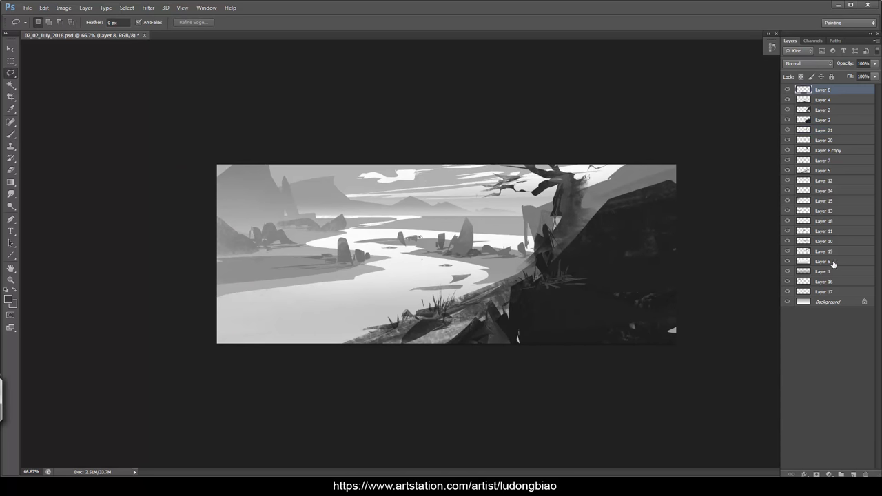
pyautogui.click(833, 263)
pyautogui.hotkey('ctrl', 'shift', 'n')
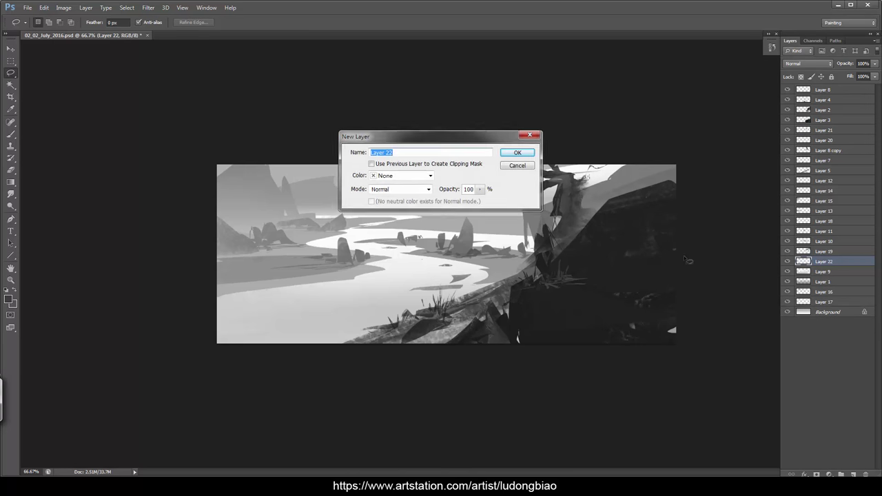
pyautogui.press('Return')
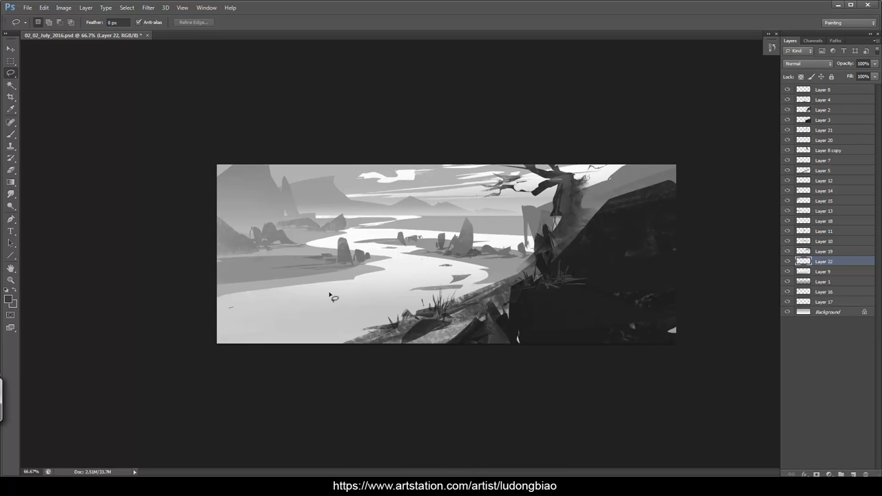
pyautogui.moveTo(330, 295)
pyautogui.mouseDown()
pyautogui.moveTo(259, 305)
pyautogui.moveTo(353, 297)
pyautogui.moveTo(270, 312)
pyautogui.moveTo(244, 303)
pyautogui.moveTo(278, 302)
pyautogui.moveTo(249, 309)
pyautogui.moveTo(255, 321)
pyautogui.moveTo(286, 318)
pyautogui.mouseUp()
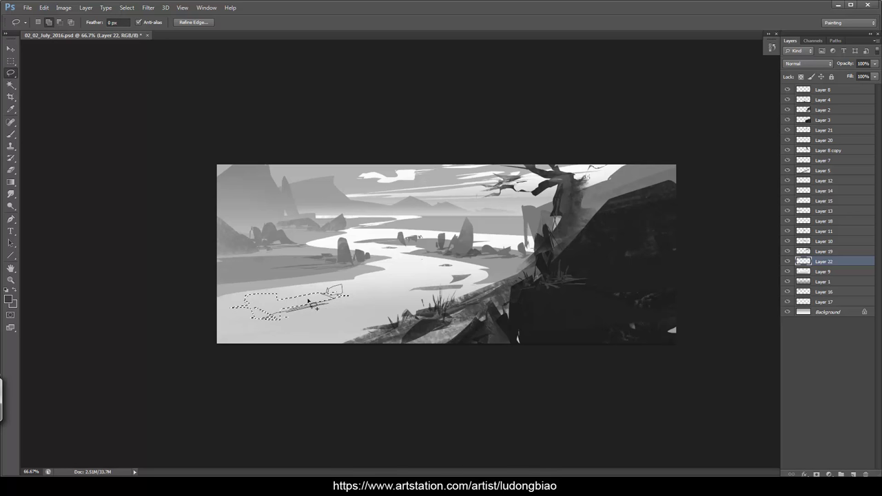
pyautogui.moveTo(312, 305); pyautogui.dragTo(351, 299)
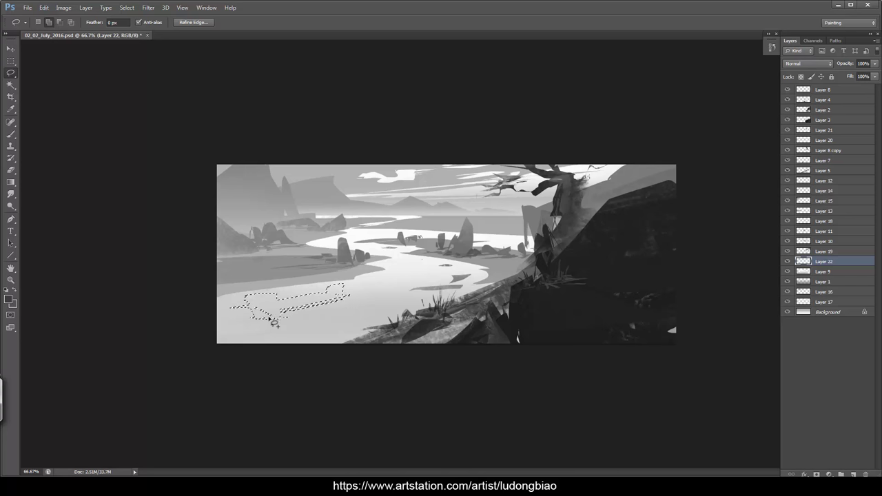
pyautogui.moveTo(344, 299); pyautogui.dragTo(330, 295)
# Paint the selected foreground islet dark grey with the textured brush and vary it with a sampled tone.
pyautogui.press('b')
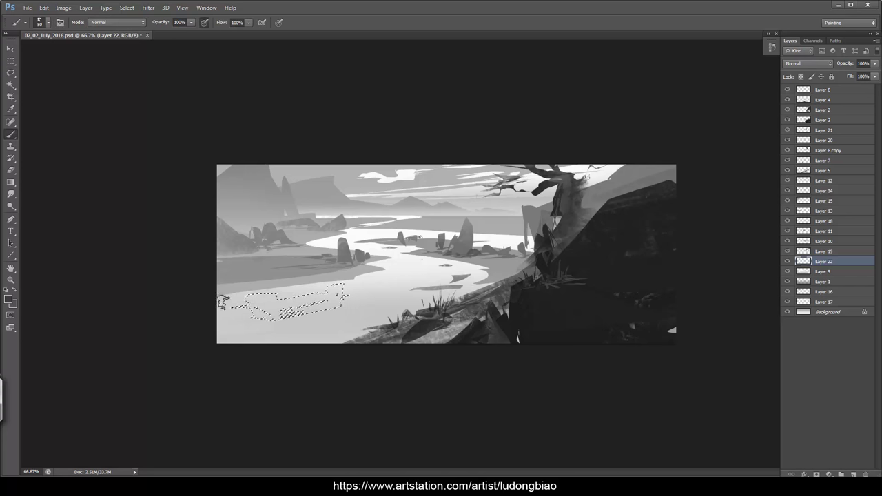
pyautogui.moveTo(238, 301)
pyautogui.mouseDown()
pyautogui.moveTo(415, 272)
pyautogui.moveTo(255, 301)
pyautogui.moveTo(391, 288)
pyautogui.moveTo(228, 322)
pyautogui.moveTo(458, 270)
pyautogui.moveTo(427, 267)
pyautogui.moveTo(375, 288)
pyautogui.mouseUp()
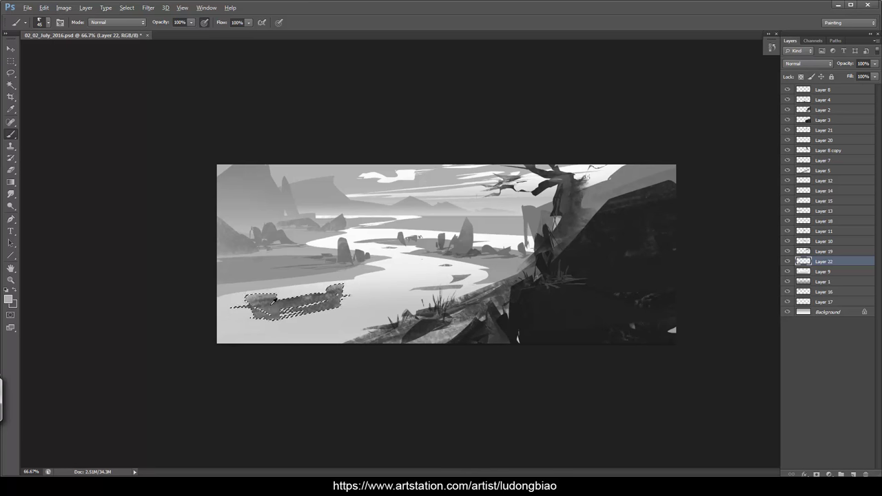
pyautogui.keyDown('alt'); pyautogui.click(272, 304); pyautogui.keyUp('alt')
pyautogui.press(']')
pyautogui.moveTo(242, 292); pyautogui.dragTo(260, 295)
# Touch up the selected hull shape in the foreground river with a much smaller brush and a sampled grey, and deselect.
pyautogui.press('[')
pyautogui.press('[')
pyautogui.press('[')
pyautogui.press('[')
pyautogui.press('[')
pyautogui.press('[')
pyautogui.press('[')
pyautogui.press('[')
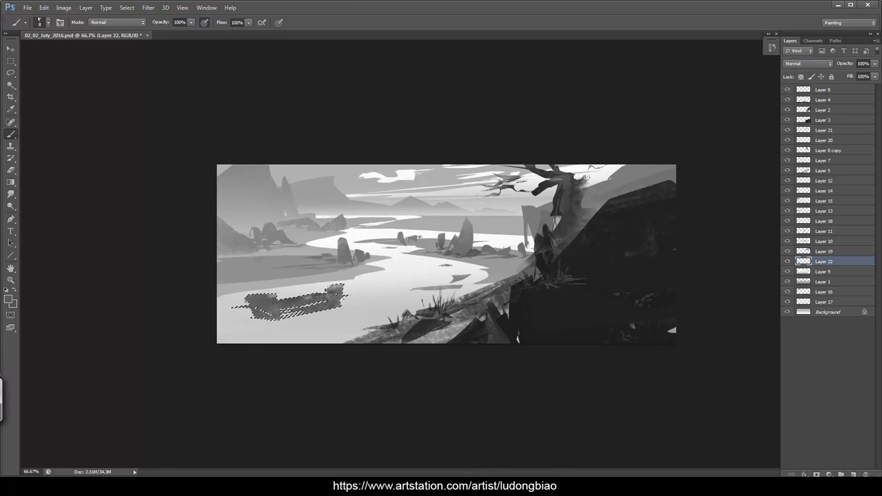
pyautogui.keyDown('alt'); pyautogui.click(315, 297); pyautogui.keyUp('alt')
pyautogui.press('l')
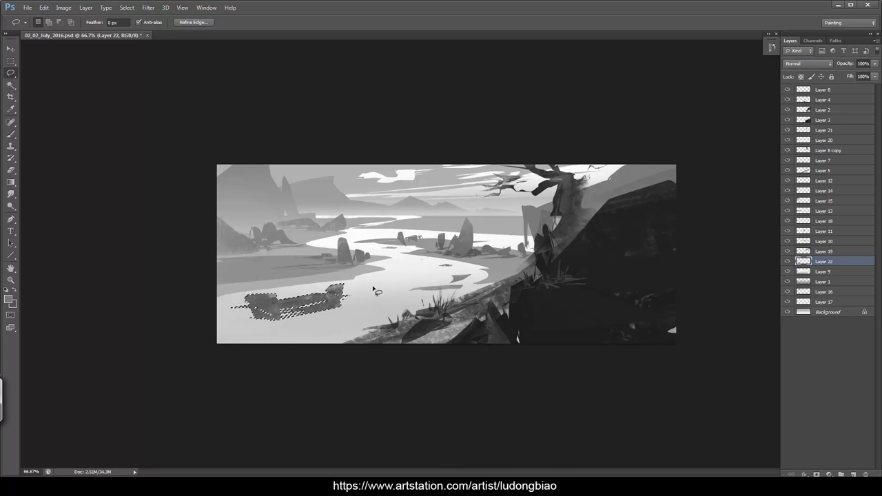
pyautogui.hotkey('ctrl', 'd')
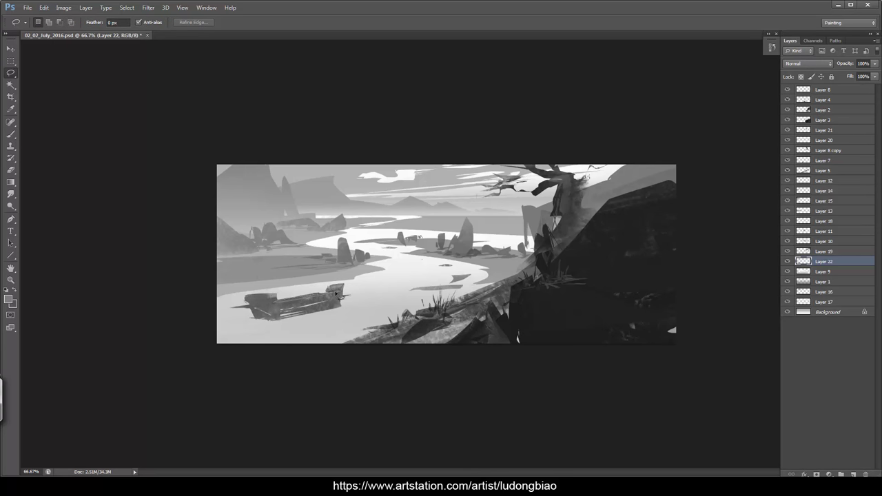
# Lasso narrow strips along the hull's upper side, paint them with a lighter sampled grey, and deselect.
pyautogui.moveTo(336, 294); pyautogui.dragTo(338, 292)
pyautogui.press('b')
pyautogui.keyDown('alt'); pyautogui.click(328, 274); pyautogui.keyUp('alt')
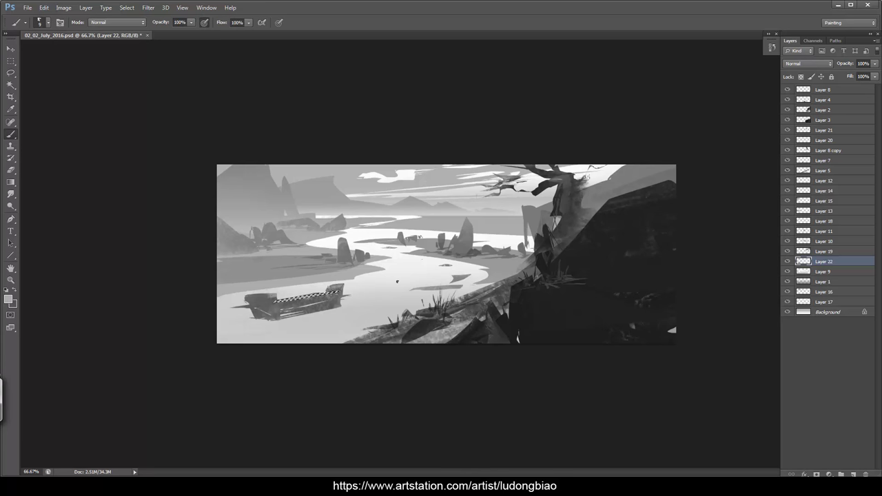
pyautogui.press('l')
pyautogui.hotkey('ctrl', 'd')
pyautogui.moveTo(320, 296); pyautogui.dragTo(337, 291)
pyautogui.press('b')
pyautogui.press('l')
pyautogui.hotkey('ctrl', 'd')
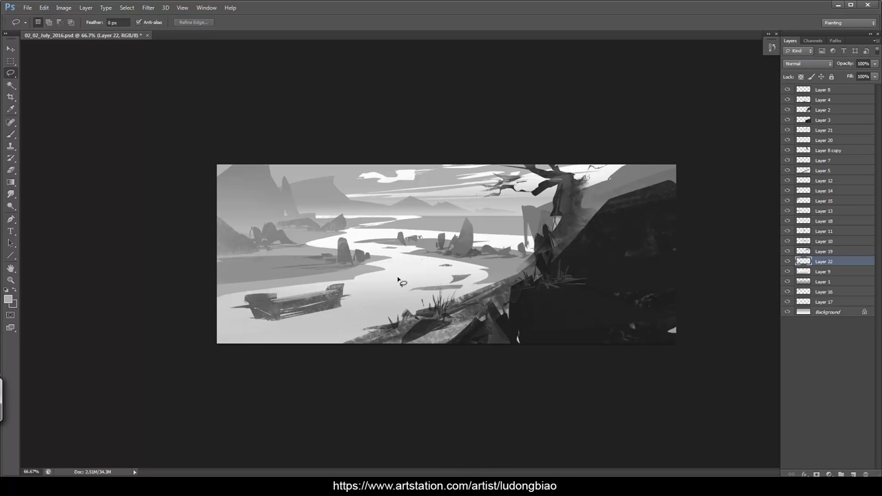
# Add a new layer above Layer 13 and lasso thin vertical masts rising from the foreground hull.
pyautogui.press('d')
pyautogui.click(842, 211)
pyautogui.hotkey('ctrl', 'shift', 'n')
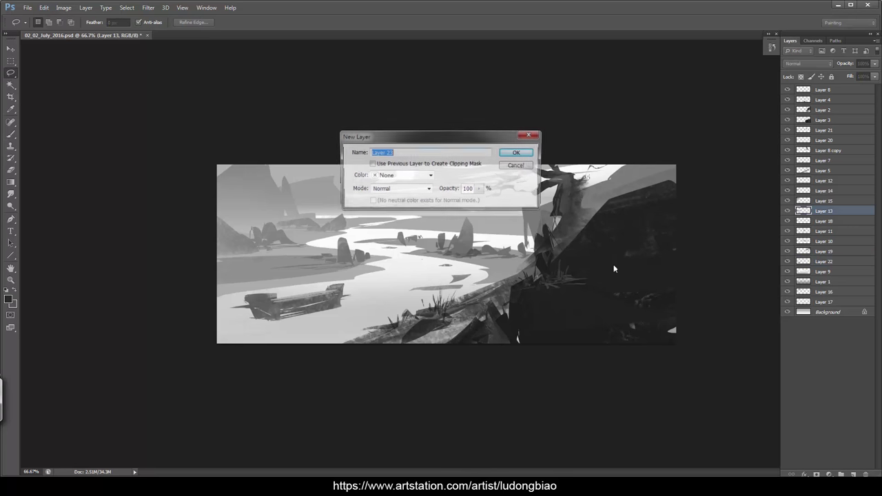
pyautogui.press('Return')
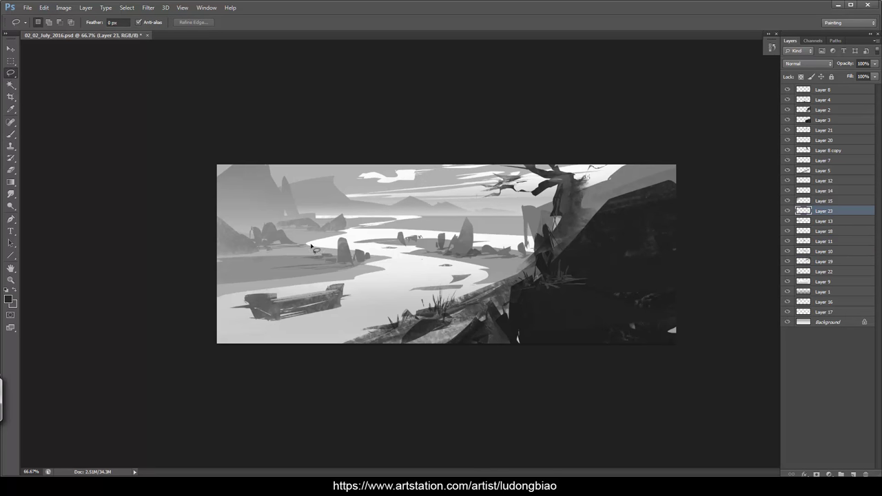
pyautogui.moveTo(317, 222)
pyautogui.mouseDown()
pyautogui.moveTo(312, 289)
pyautogui.moveTo(326, 266)
pyautogui.mouseUp()
pyautogui.moveTo(285, 256)
pyautogui.mouseDown()
pyautogui.moveTo(284, 305)
pyautogui.moveTo(284, 256)
pyautogui.mouseUp()
# Paint the selected masts with a dark grey sampled from the hull using the 175 px brush, and deselect.
pyautogui.press('b')
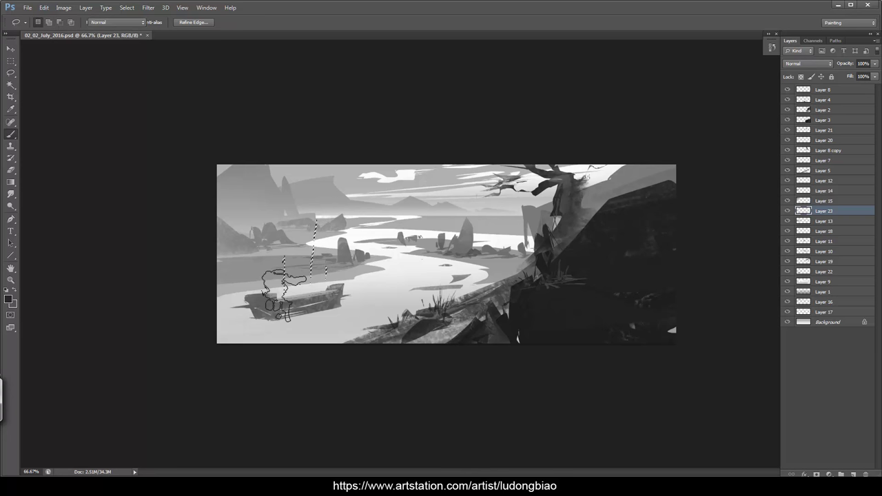
pyautogui.keyDown('alt'); pyautogui.click(251, 300); pyautogui.keyUp('alt')
pyautogui.moveTo(368, 218)
pyautogui.mouseDown()
pyautogui.moveTo(324, 249)
pyautogui.moveTo(279, 326)
pyautogui.moveTo(332, 240)
pyautogui.mouseUp()
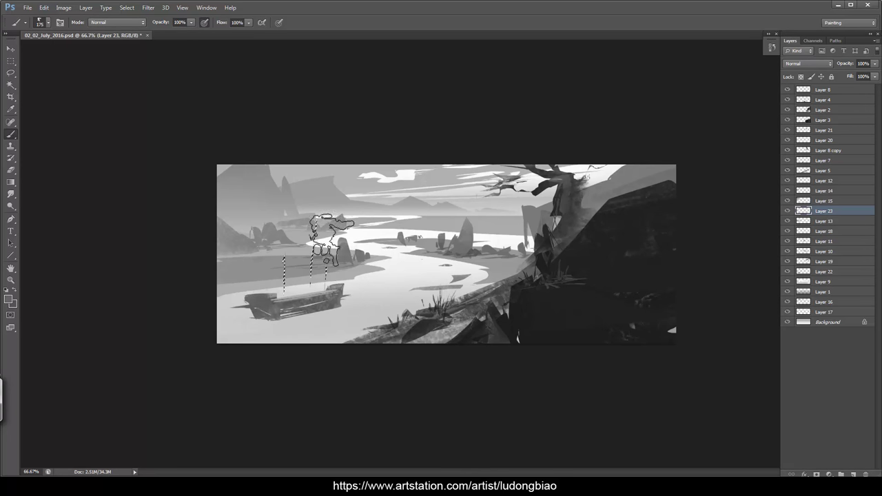
pyautogui.press('l')
pyautogui.hotkey('ctrl', 'd')
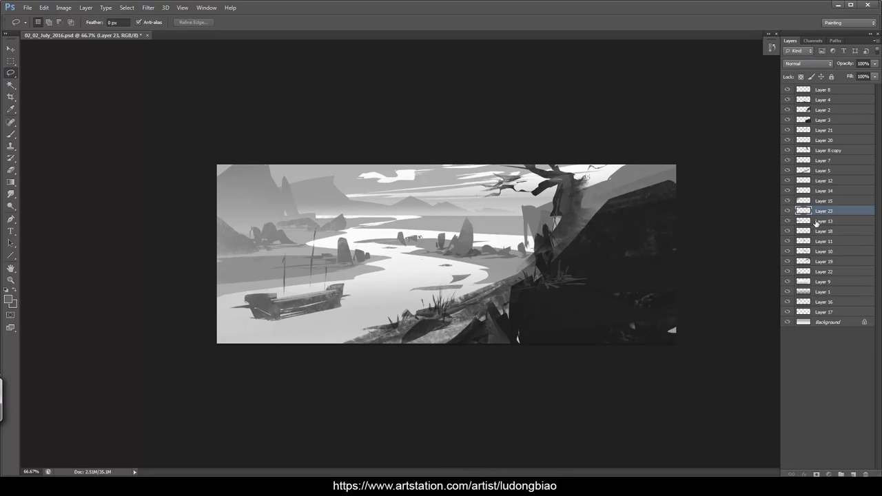
# Add another new layer above Layer 13 and lasso sail shapes around the boat's masts.
pyautogui.click(817, 222)
pyautogui.hotkey('ctrl', 'shift', 'n')
pyautogui.press('Return')
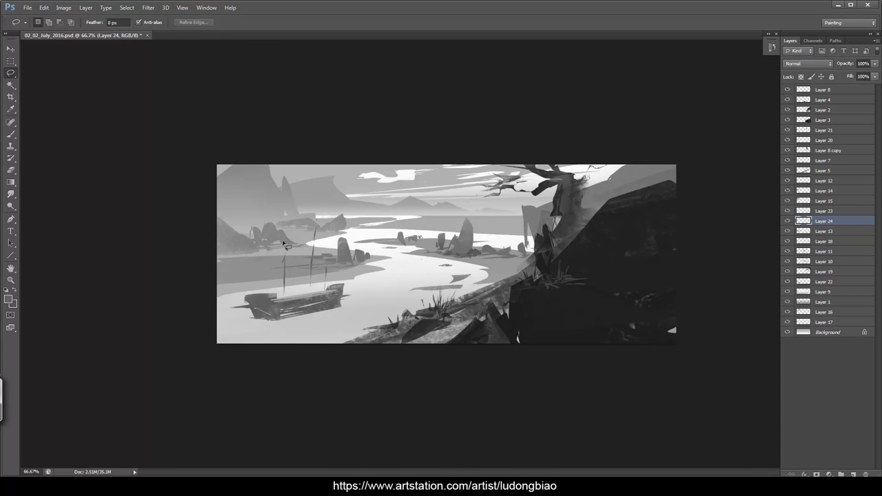
pyautogui.moveTo(314, 274); pyautogui.dragTo(276, 285)
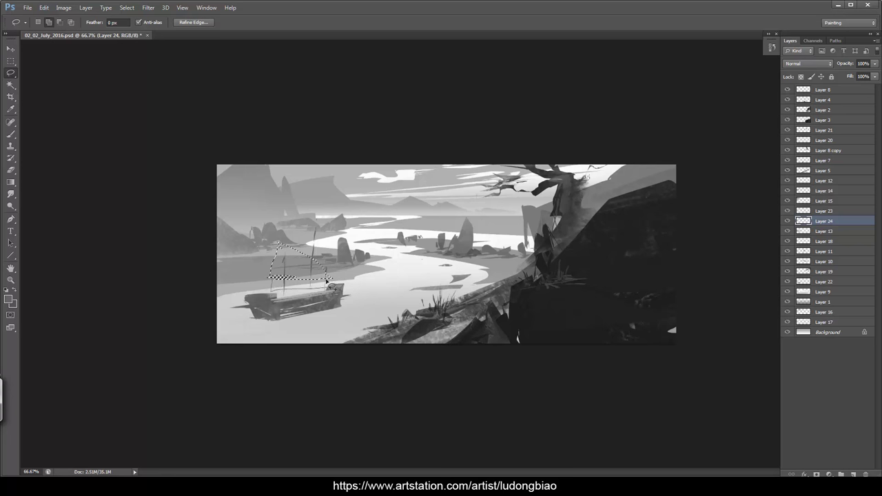
pyautogui.moveTo(314, 243)
pyautogui.mouseDown()
pyautogui.moveTo(300, 234)
pyautogui.moveTo(322, 266)
pyautogui.moveTo(322, 253)
pyautogui.mouseUp()
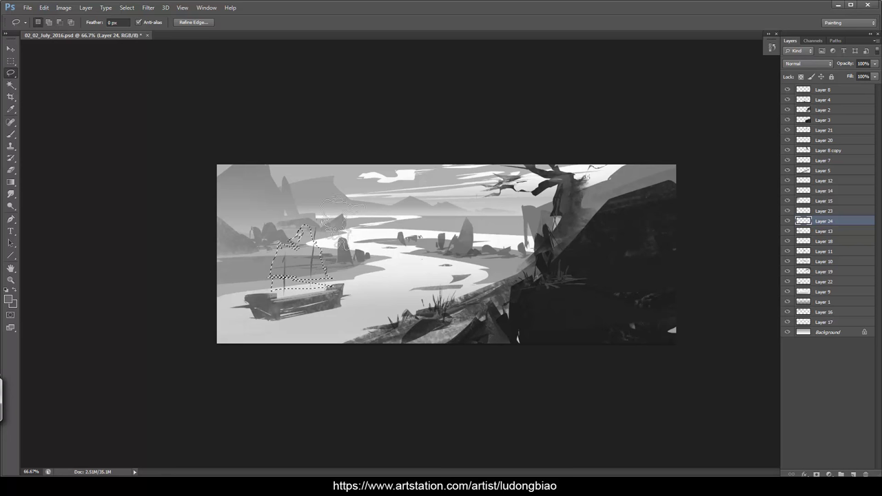
# Paint the selected sails mid-grey with the textured brush and a sampled tone, and deselect.
pyautogui.press('b')
pyautogui.moveTo(281, 252)
pyautogui.mouseDown()
pyautogui.moveTo(287, 275)
pyautogui.moveTo(310, 264)
pyautogui.moveTo(314, 218)
pyautogui.moveTo(295, 252)
pyautogui.moveTo(272, 268)
pyautogui.mouseUp()
pyautogui.keyDown('alt'); pyautogui.click(346, 253); pyautogui.keyUp('alt')
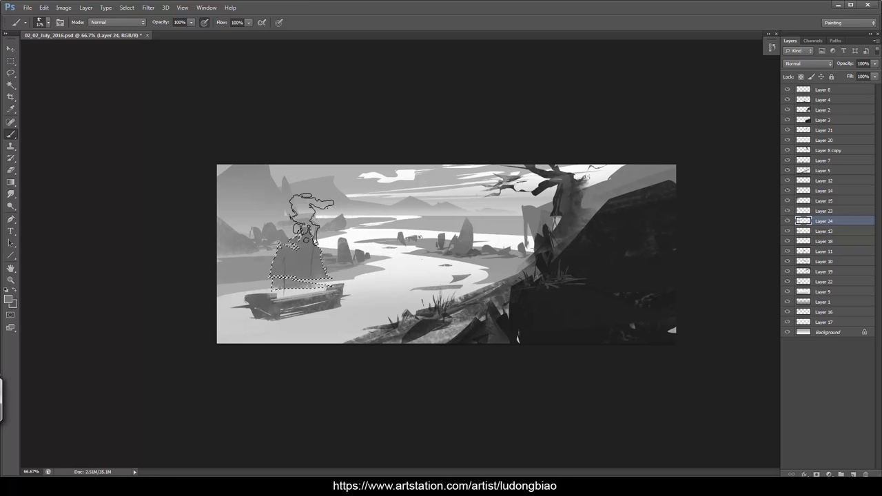
pyautogui.press('l')
pyautogui.hotkey('ctrl', 'd')
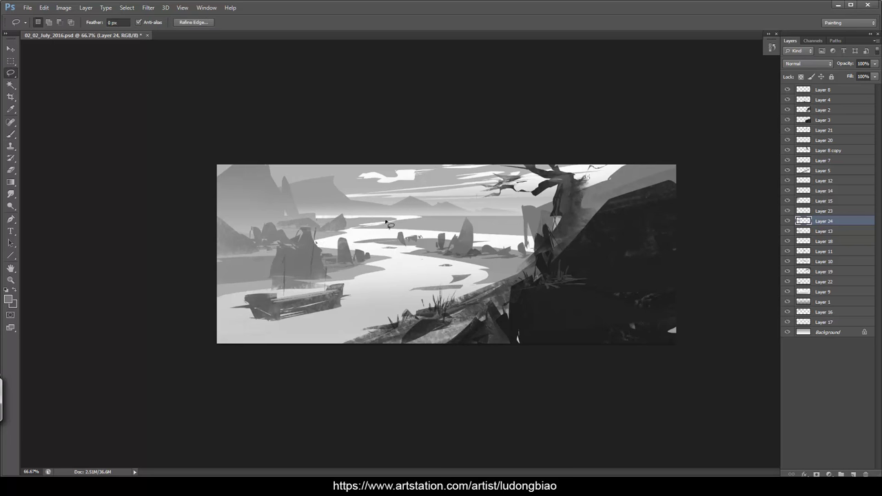
# Make a small elliptical selection at the sail's peak, paint a rounded top in it at 70 px, and deselect.
pyautogui.hotkey('shift', 'm')
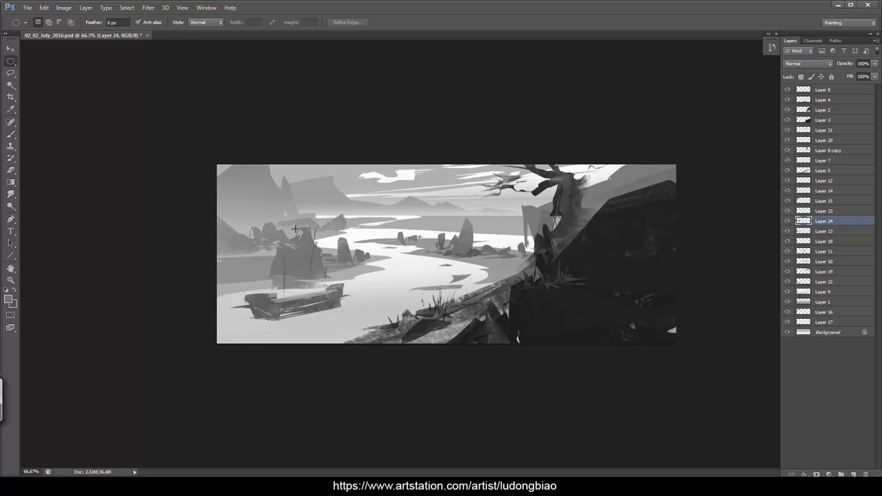
pyautogui.moveTo(295, 229); pyautogui.dragTo(318, 249)
pyautogui.press('b')
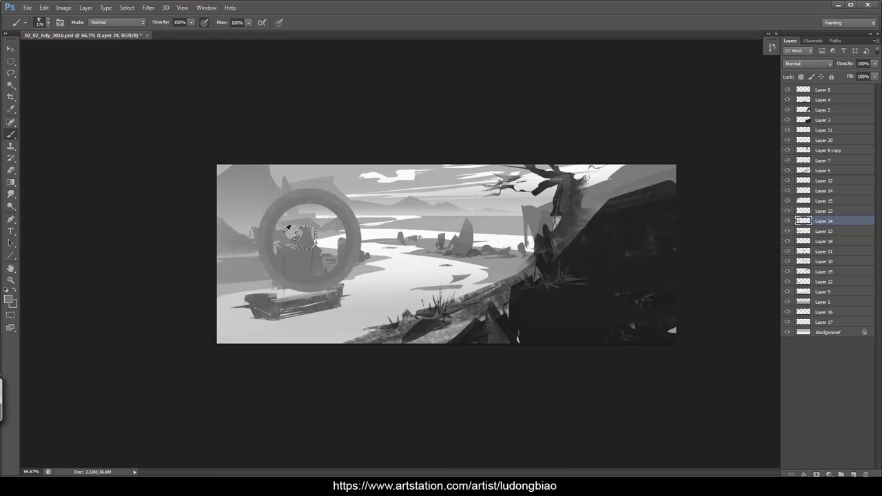
pyautogui.press('[')
pyautogui.press('[')
pyautogui.press('[')
pyautogui.press('[')
pyautogui.press('[')
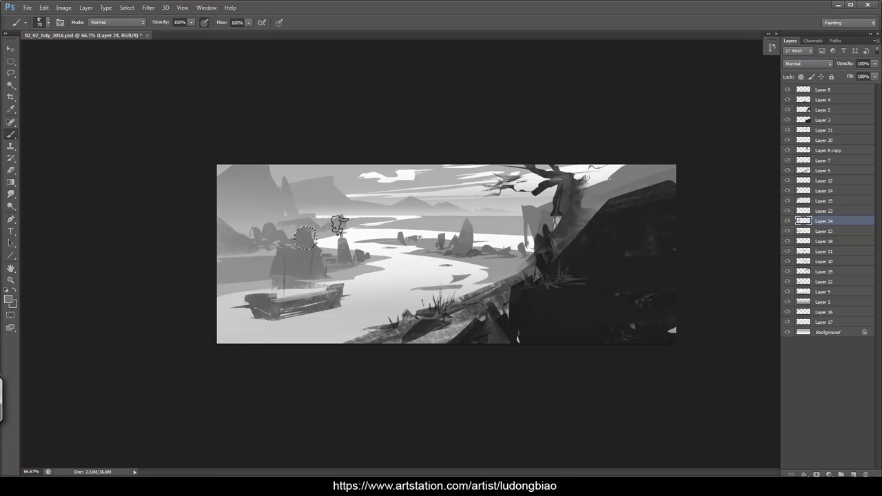
pyautogui.press('m')
pyautogui.hotkey('ctrl', 'd')
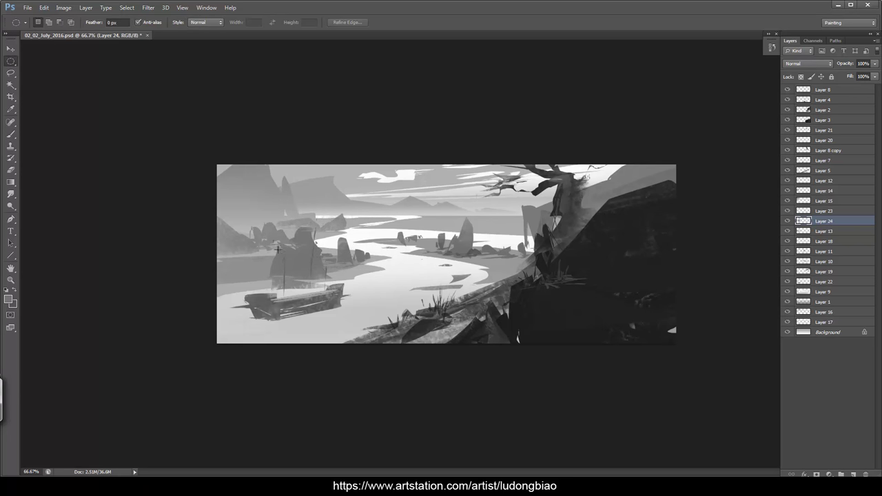
# Select a larger circle over the main sail, paint its edge round with the sail's sampled grey, and deselect.
pyautogui.moveTo(277, 250); pyautogui.dragTo(346, 313)
pyautogui.moveTo(317, 282); pyautogui.dragTo(306, 276)
pyautogui.press('b')
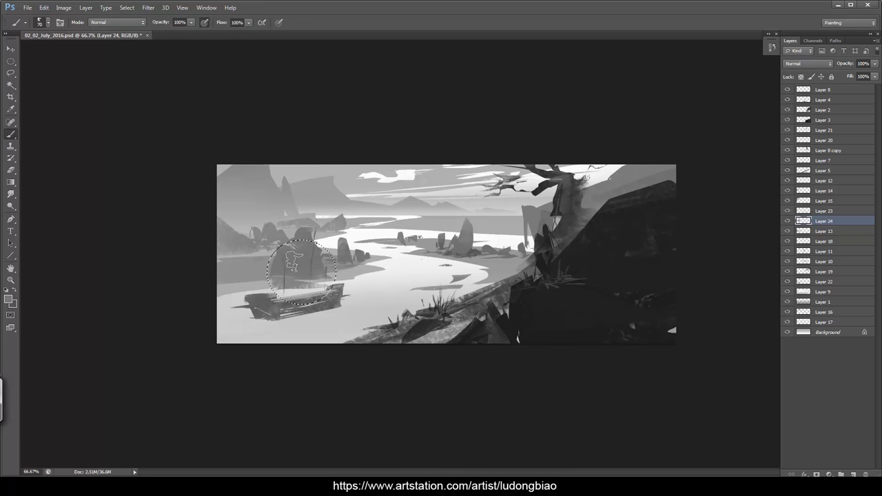
pyautogui.keyDown('alt'); pyautogui.click(298, 260); pyautogui.keyUp('alt')
pyautogui.press('l')
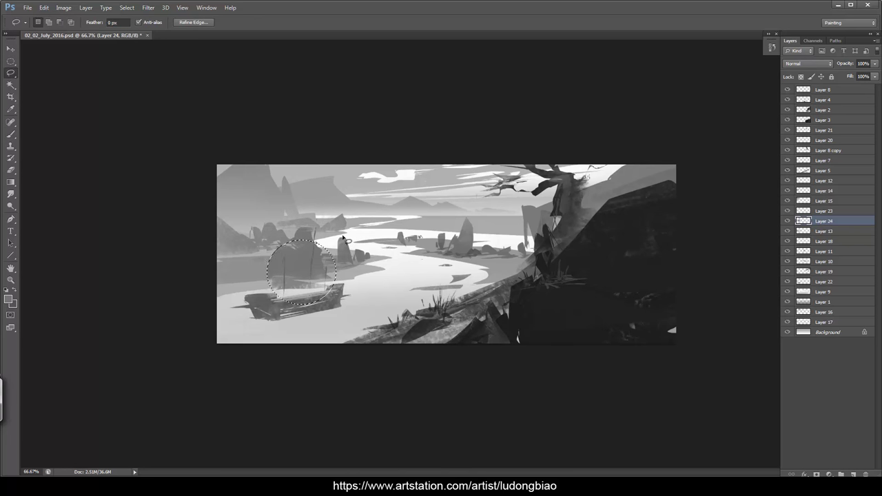
pyautogui.hotkey('ctrl', 'd')
# On a new layer above Layer 24, lasso a thin diagonal batten across the sail, paint it dark grey, and deselect.
pyautogui.hotkey('ctrl', 'shift', 'n')
pyautogui.press('Return')
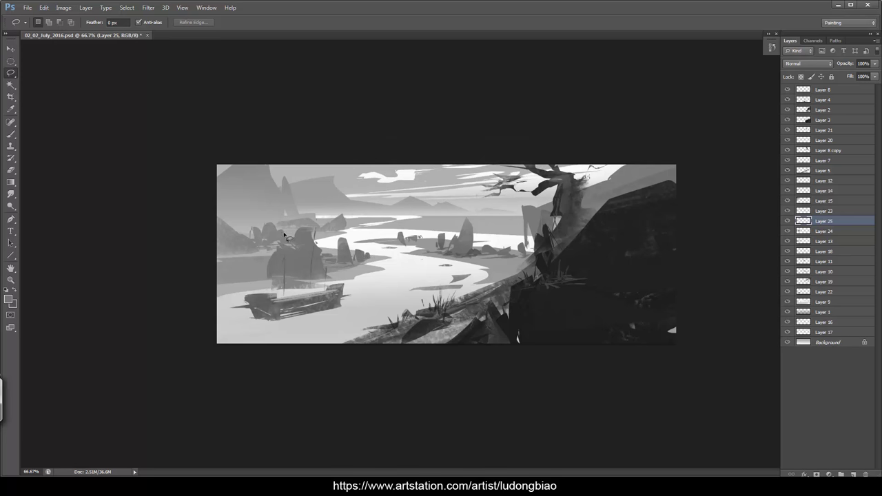
pyautogui.moveTo(284, 228); pyautogui.dragTo(327, 265)
pyautogui.press('b')
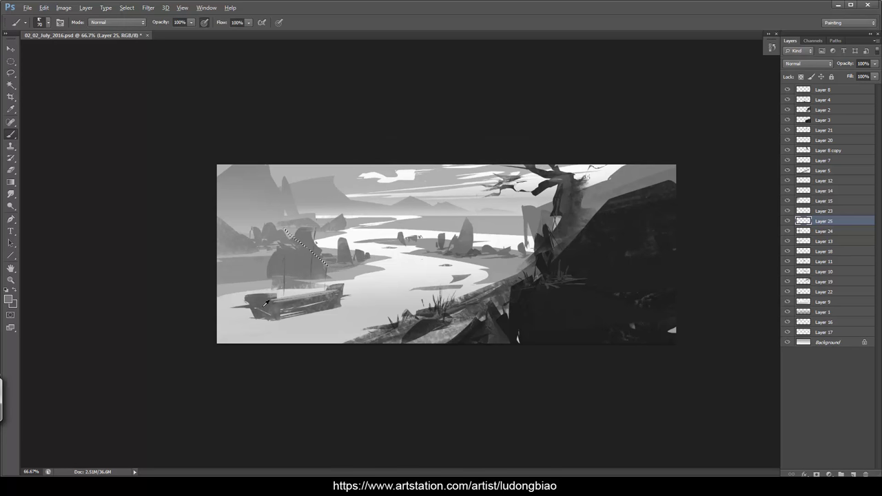
pyautogui.keyDown('alt'); pyautogui.click(256, 298); pyautogui.keyUp('alt')
pyautogui.moveTo(277, 217); pyautogui.dragTo(334, 275)
pyautogui.press('l')
pyautogui.hotkey('ctrl', 'd')
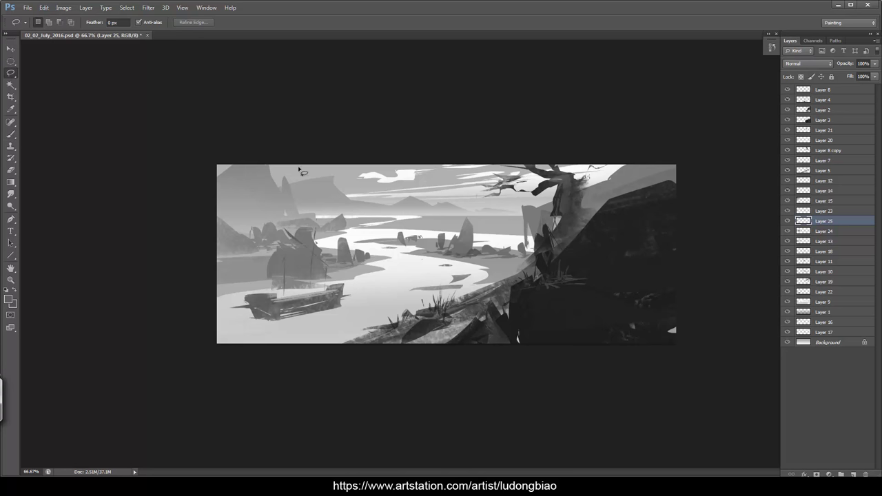
# Rotate and reposition the batten with Free Transform, and duplicate it into angled copies fanning down the sail.
pyautogui.hotkey('ctrl', 't')
pyautogui.moveTo(325, 323); pyautogui.dragTo(346, 315)
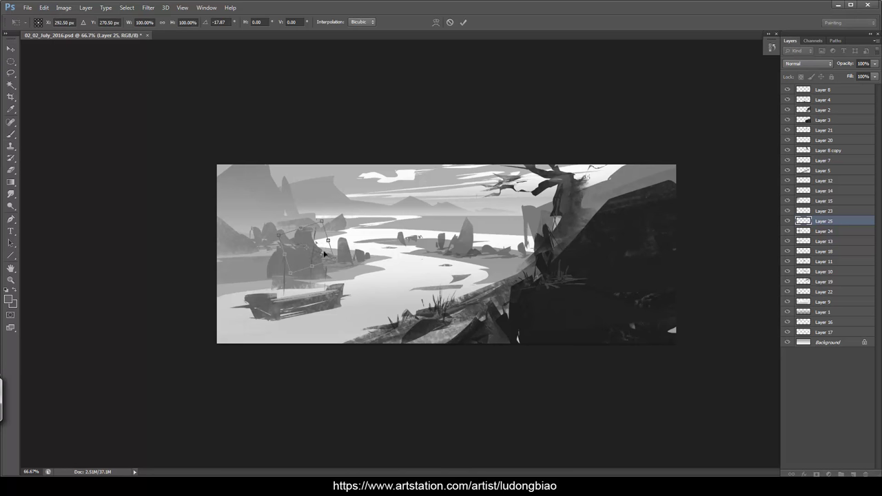
pyautogui.moveTo(366, 254); pyautogui.dragTo(351, 285)
pyautogui.press('Return')
pyautogui.hotkey('ctrl', 't')
pyautogui.press('Return')
pyautogui.hotkey('ctrl', 'j')
pyautogui.hotkey('ctrl', 't')
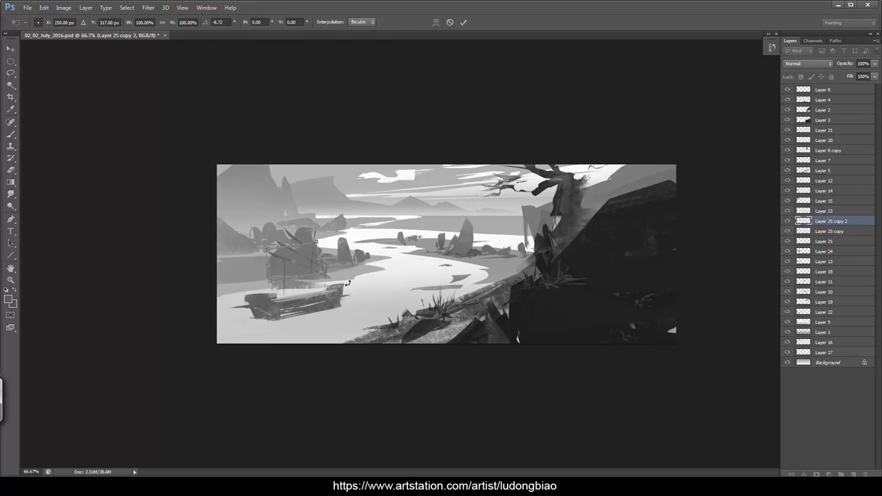
pyautogui.press('Return')
# Duplicate the batten again, rotating and moving the further copies onto the lower part of the sail.
pyautogui.hotkey('ctrl', 'j')
pyautogui.hotkey('ctrl', 't')
pyautogui.moveTo(326, 317); pyautogui.dragTo(334, 315)
pyautogui.moveTo(307, 274); pyautogui.dragTo(315, 295)
pyautogui.press('Return')
pyautogui.hotkey('ctrl', 't')
pyautogui.moveTo(332, 326)
pyautogui.mouseDown()
pyautogui.moveTo(343, 296)
pyautogui.moveTo(321, 299)
pyautogui.mouseUp()
pyautogui.press('Return')
pyautogui.press('l')
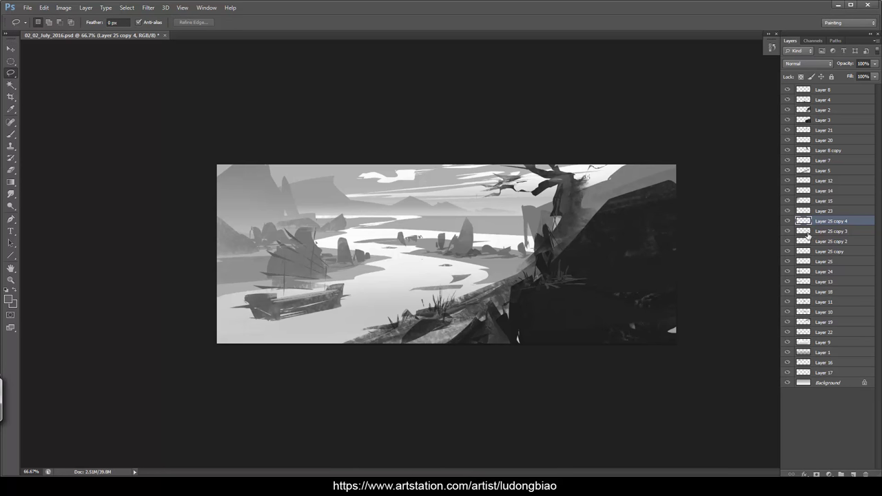
# Add a new layer between Layer 24 and Layer 13 and make a circular selection over the boat's lower sail area.
pyautogui.click(817, 251)
pyautogui.click(826, 263)
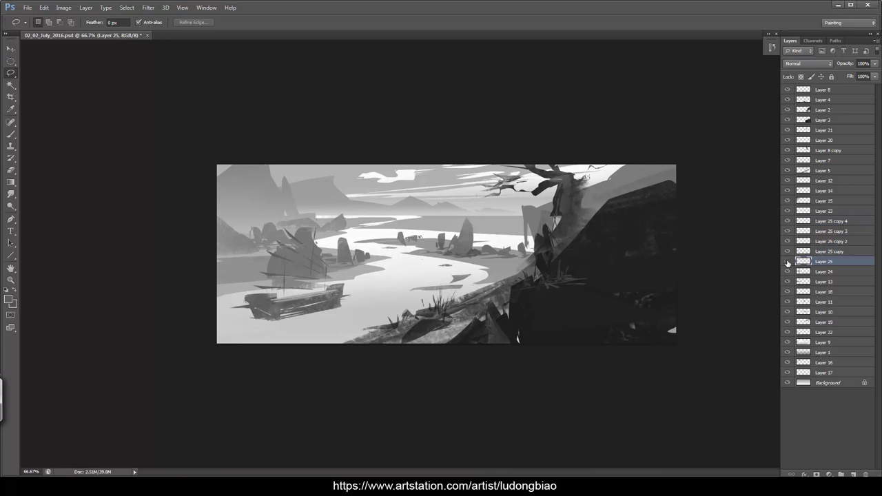
pyautogui.click(813, 277)
pyautogui.click(786, 274)
pyautogui.click(787, 275)
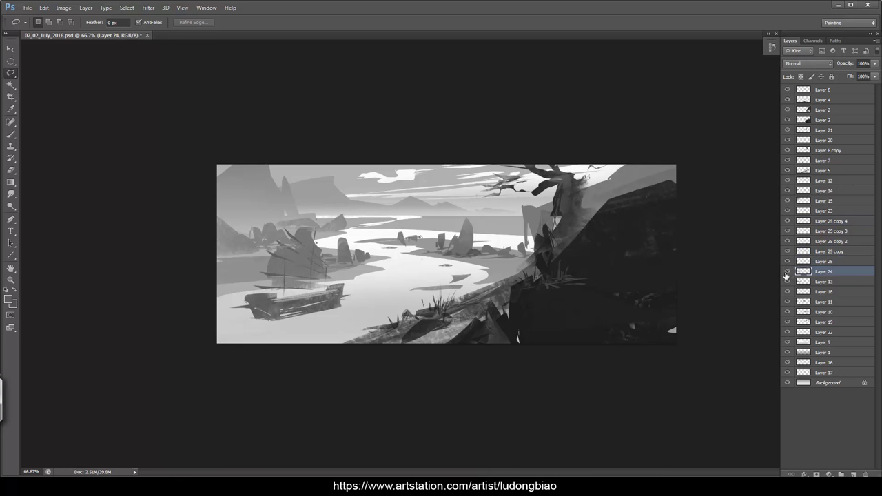
pyautogui.click(816, 284)
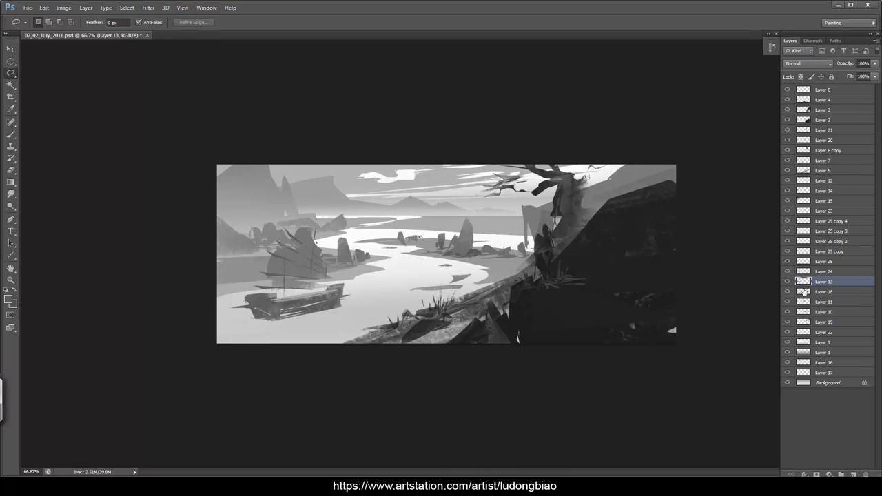
pyautogui.hotkey('ctrl', 'shift', 'n')
pyautogui.press('Return')
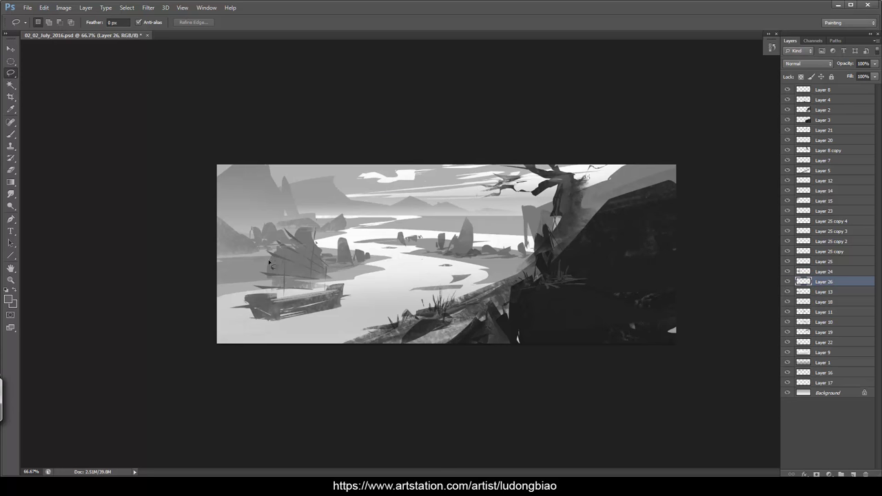
pyautogui.press('m')
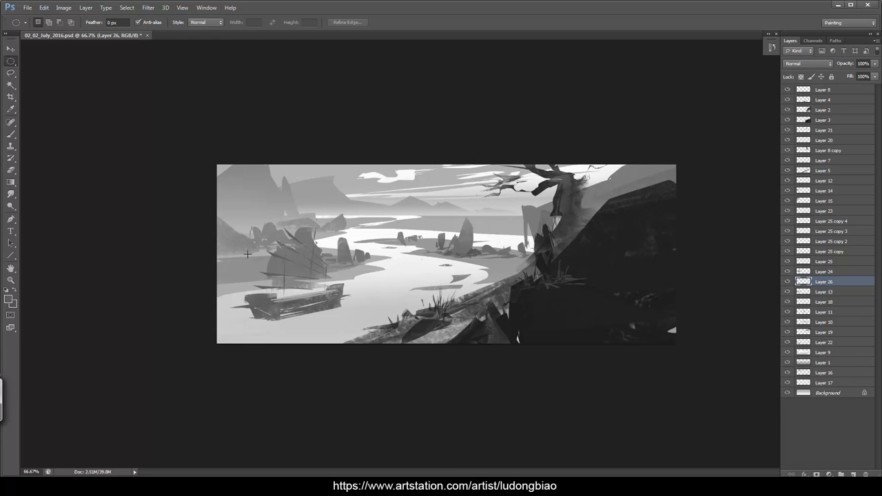
pyautogui.moveTo(249, 249)
pyautogui.mouseDown()
pyautogui.moveTo(303, 289)
pyautogui.moveTo(309, 317)
pyautogui.mouseUp()
pyautogui.moveTo(292, 276); pyautogui.dragTo(297, 273)
# Paint a rounded sail edge inside the circular selection at 100 px with a grey sampled from the hull.
pyautogui.press('b')
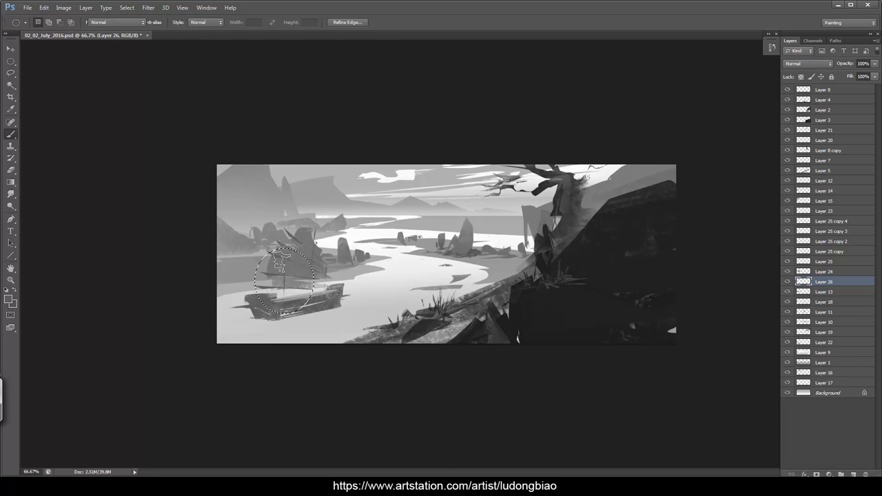
pyautogui.keyDown('alt'); pyautogui.click(257, 305); pyautogui.keyUp('alt')
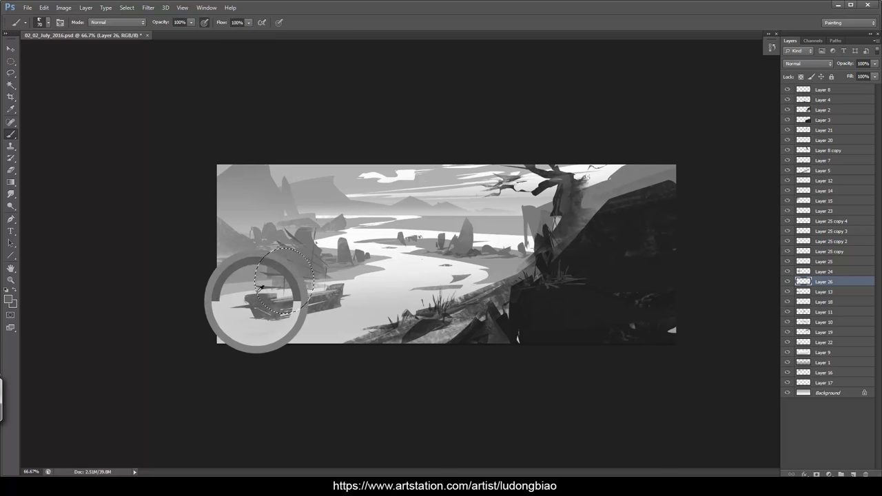
pyautogui.press(']')
pyautogui.press(']')
pyautogui.press(']')
pyautogui.moveTo(259, 259)
pyautogui.mouseDown()
pyautogui.moveTo(269, 272)
pyautogui.moveTo(263, 284)
pyautogui.mouseUp()
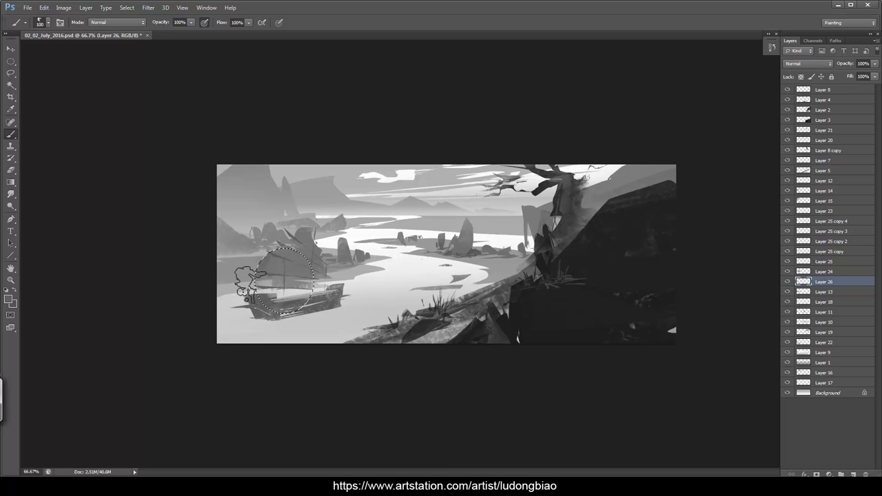
# Deselect the circular selection and shift the rounded sail edge slightly outward from the boat's sail.
pyautogui.press('l')
pyautogui.hotkey('ctrl', 'd')
pyautogui.press('v')
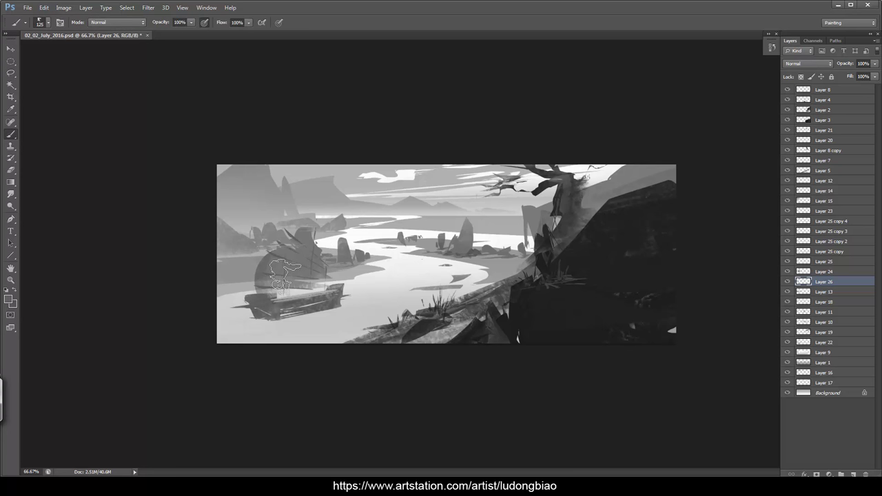
pyautogui.moveTo(314, 284); pyautogui.dragTo(310, 284)
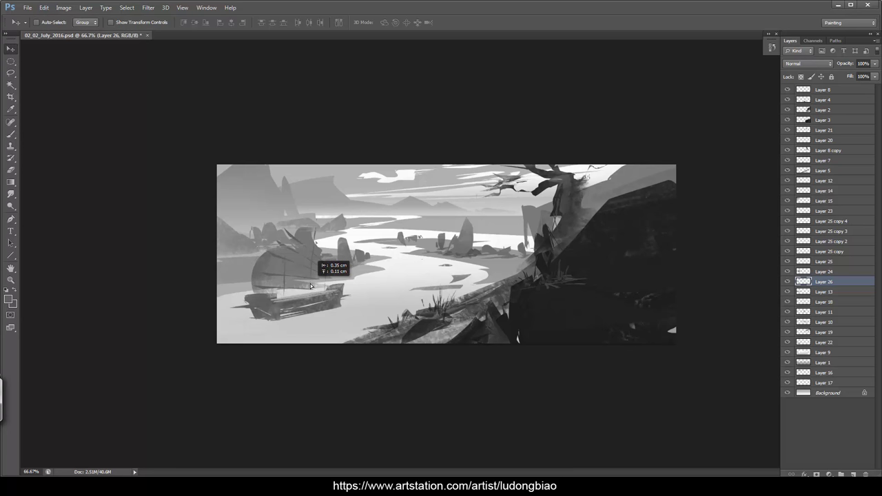
# Lasso the excess parts of the rounded sail shape above and below the sail and delete them.
pyautogui.press('l')
pyautogui.moveTo(287, 266); pyautogui.dragTo(278, 203)
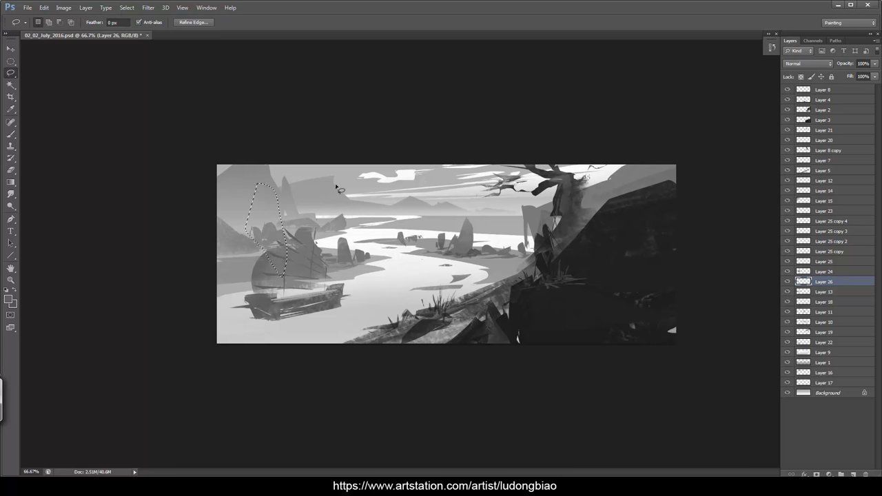
pyautogui.press('Delete')
pyautogui.hotkey('ctrl', 'd')
pyautogui.moveTo(204, 303); pyautogui.dragTo(397, 270)
pyautogui.press('Delete')
pyautogui.hotkey('ctrl', 'd')
# Add a new layer above Layer 8 and paint a dark flying bird inside lasso selections at the canvas's left edge.
pyautogui.click(825, 91)
pyautogui.hotkey('ctrl', 'shift', 'n')
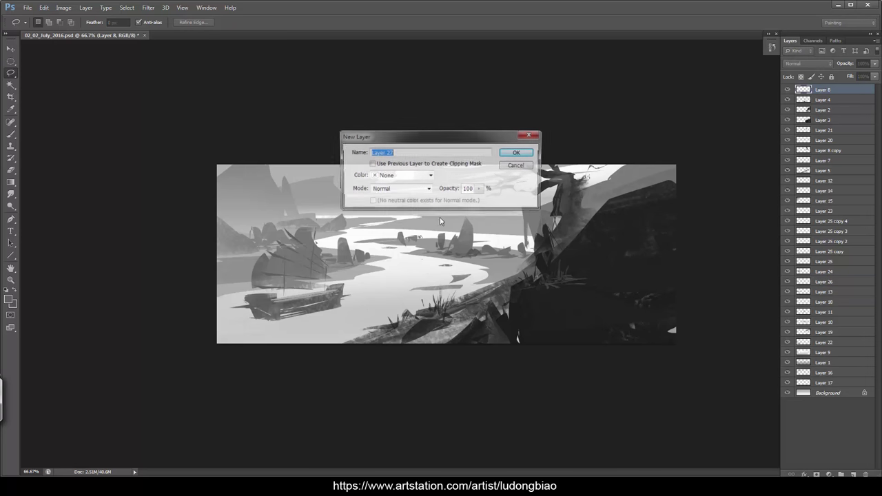
pyautogui.press('Return')
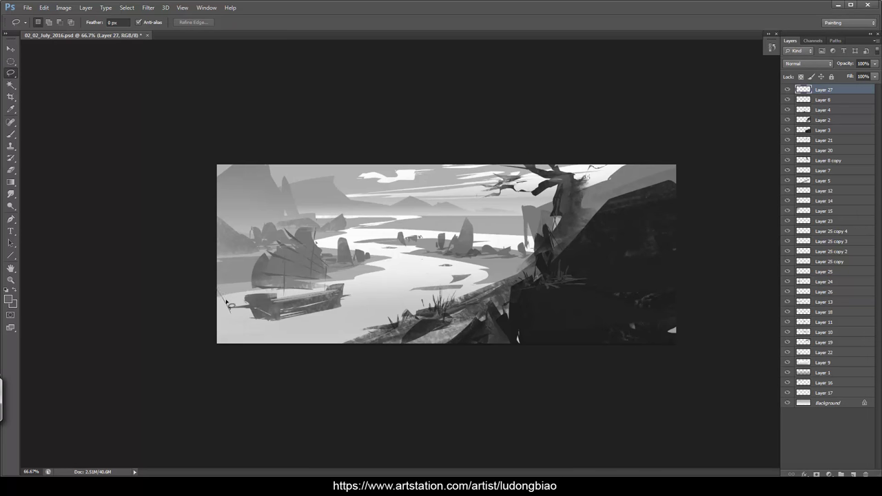
pyautogui.moveTo(216, 288); pyautogui.dragTo(231, 308)
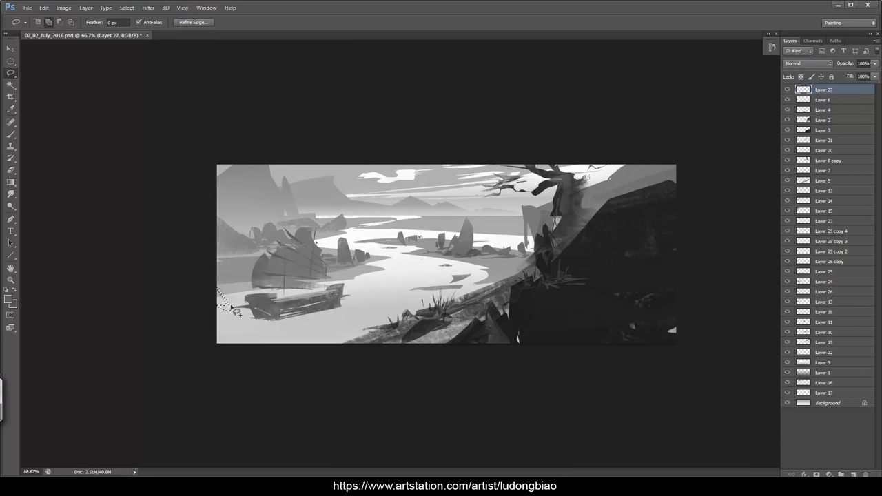
pyautogui.moveTo(237, 313); pyautogui.dragTo(269, 297)
pyautogui.press('b')
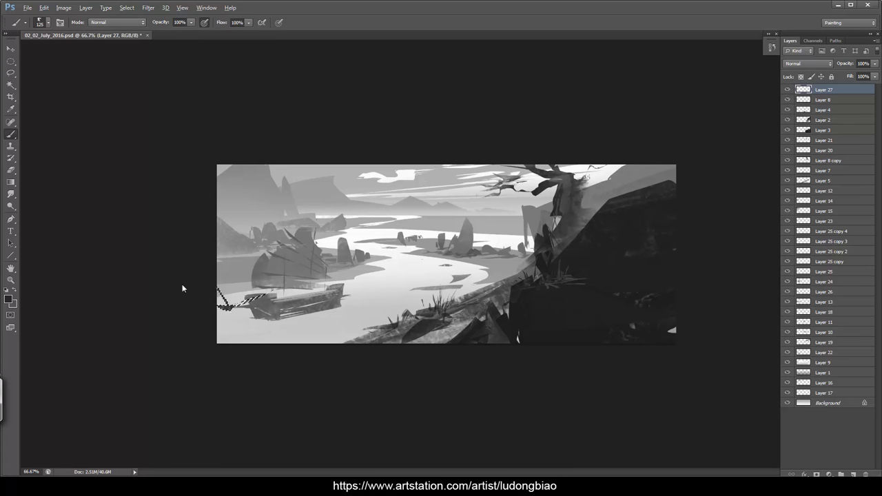
pyautogui.press('l')
pyautogui.hotkey('ctrl', 'd')
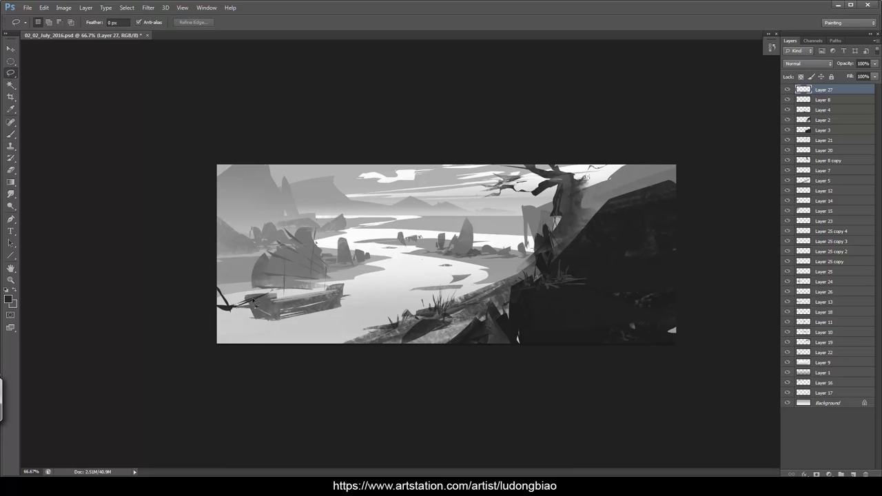
pyautogui.moveTo(230, 304)
pyautogui.mouseDown()
pyautogui.moveTo(270, 286)
pyautogui.moveTo(259, 292)
pyautogui.mouseUp()
pyautogui.press('b')
pyautogui.press('l')
pyautogui.click(365, 289)
# Lasso a smaller second bird with spread wings on the water below the boat and paint it dark.
pyautogui.moveTo(305, 324); pyautogui.dragTo(318, 331)
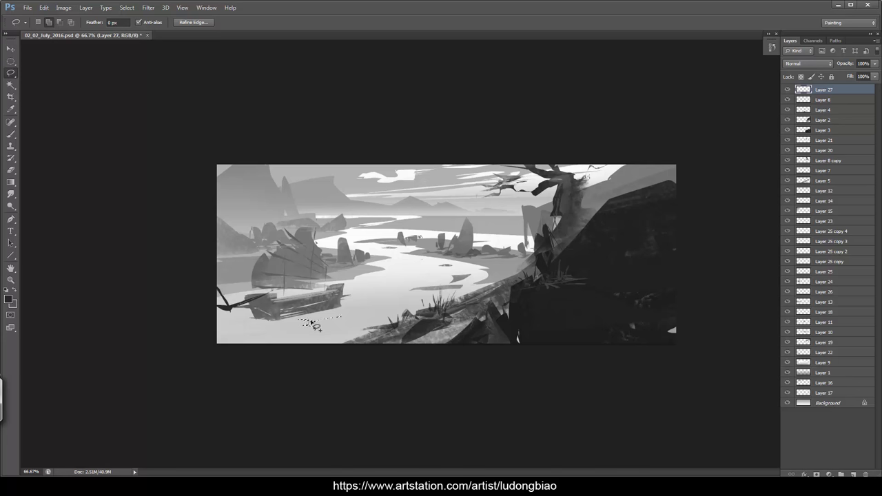
pyautogui.press('b')
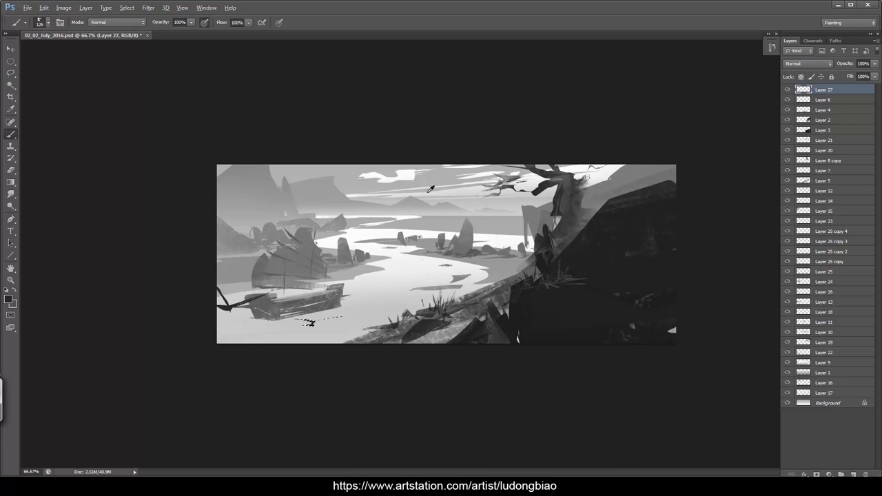
pyautogui.keyDown('alt'); pyautogui.click(406, 176); pyautogui.keyUp('alt')
pyautogui.press('[')
pyautogui.moveTo(315, 319)
pyautogui.mouseDown()
pyautogui.moveTo(338, 316)
pyautogui.moveTo(308, 321)
pyautogui.moveTo(359, 318)
pyautogui.moveTo(338, 316)
pyautogui.moveTo(339, 328)
pyautogui.moveTo(376, 295)
pyautogui.mouseUp()
pyautogui.keyDown('alt'); pyautogui.click(415, 325); pyautogui.keyUp('alt')
# Reposition the two birds with Free Transform, placing the smaller one over the river beside the boat's stern.
pyautogui.press('l')
pyautogui.click(393, 294)
pyautogui.press('v')
pyautogui.press('l')
pyautogui.press('v')
pyautogui.hotkey('ctrl', 't')
pyautogui.moveTo(427, 303); pyautogui.dragTo(431, 308)
pyautogui.press('Return')
pyautogui.press('l')
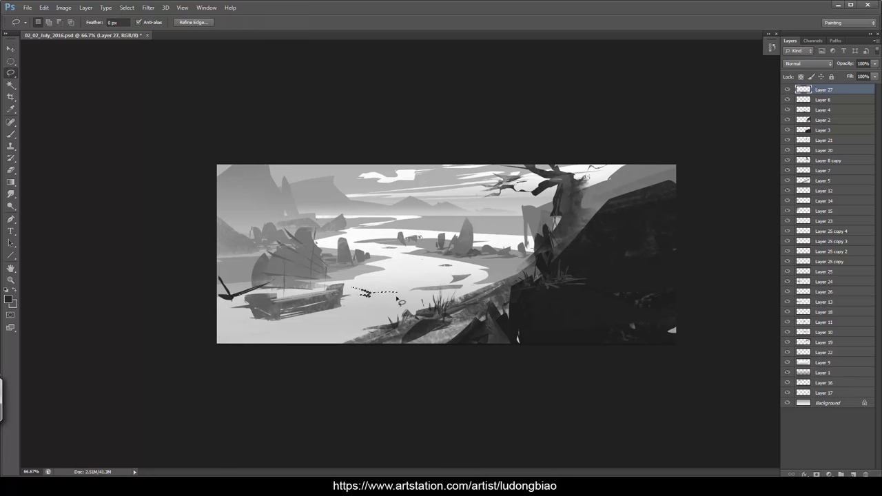
# Paint a tiny third bird in lasso selections over the river, just above and right of the second bird.
pyautogui.hotkey('ctrl', 'd')
pyautogui.hotkey('ctrl', 'd')
pyautogui.press('b')
pyautogui.moveTo(379, 290)
pyautogui.mouseDown()
pyautogui.moveTo(394, 283)
pyautogui.moveTo(370, 284)
pyautogui.moveTo(386, 280)
pyautogui.mouseUp()
pyautogui.press('l')
pyautogui.hotkey('ctrl', 'd')
pyautogui.hotkey('ctrl', 'd')
pyautogui.hotkey('ctrl', '-')
pyautogui.hotkey('ctrl', '+')
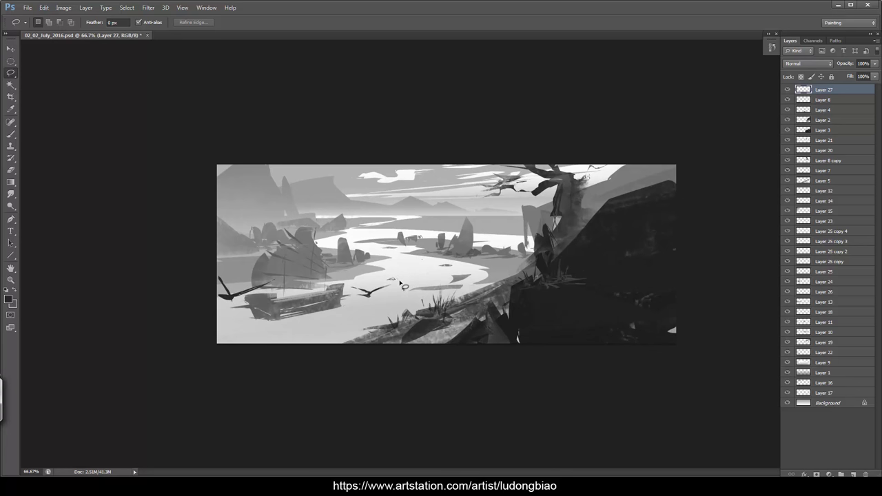
pyautogui.moveTo(400, 282); pyautogui.dragTo(401, 275)
pyautogui.press('b')
pyautogui.press('l')
pyautogui.hotkey('ctrl', 'd')
# Lasso the third bird, rotate it with Free Transform, and move the group of birds slightly left.
pyautogui.moveTo(401, 288)
pyautogui.mouseDown()
pyautogui.moveTo(393, 283)
pyautogui.moveTo(400, 286)
pyautogui.mouseUp()
pyautogui.hotkey('ctrl', 't')
pyautogui.moveTo(422, 316); pyautogui.dragTo(430, 309)
pyautogui.press('Return')
pyautogui.press('v')
pyautogui.moveTo(428, 303)
pyautogui.mouseDown()
pyautogui.moveTo(414, 271)
pyautogui.moveTo(418, 306)
pyautogui.moveTo(410, 312)
pyautogui.mouseUp()
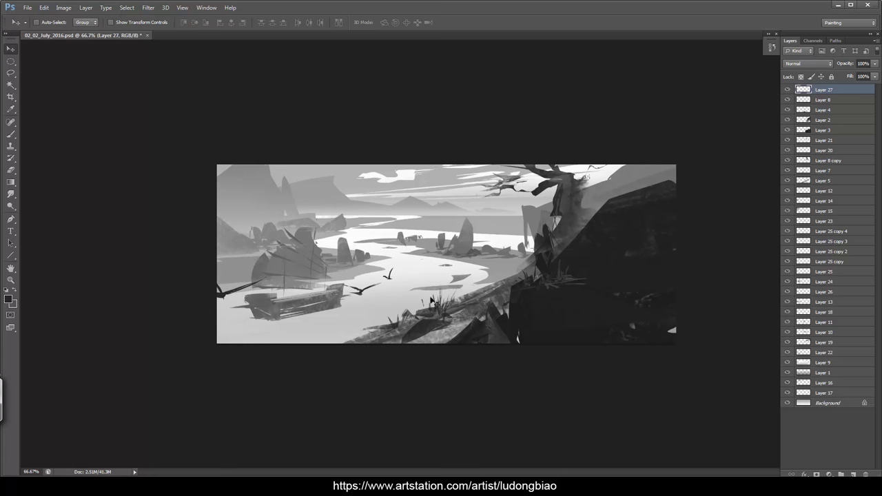
# Load the birds on Layer 27 as a selection and brush a softer tone into them with a smaller brush.
pyautogui.keyDown('ctrl'); pyautogui.click(805, 91); pyautogui.keyUp('ctrl')
pyautogui.press('b')
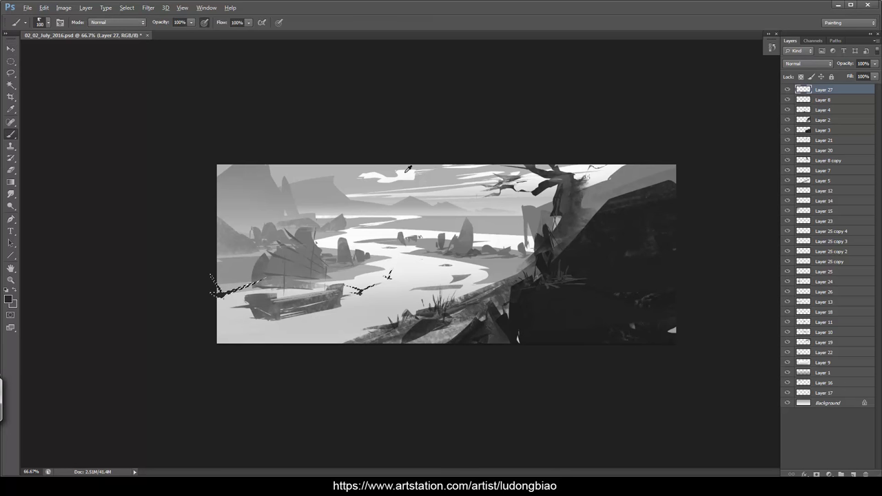
pyautogui.press('x')
pyautogui.press('[')
pyautogui.press('x')
pyautogui.press('l')
pyautogui.hotkey('ctrl', 'd')
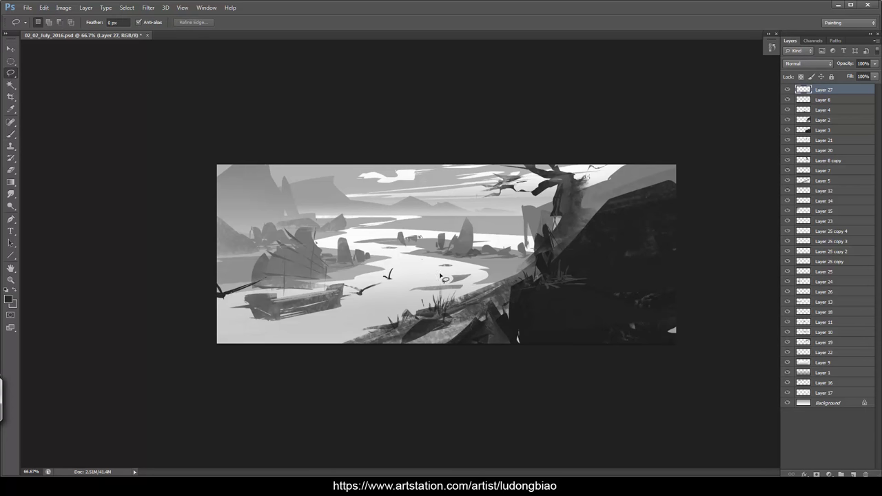
# Add a new layer above Layer 9 and lasso a long, thin shadow shape on the water beneath the hull.
pyautogui.keyDown('ctrl'); pyautogui.click(467, 287); pyautogui.keyUp('ctrl')
pyautogui.click(824, 363)
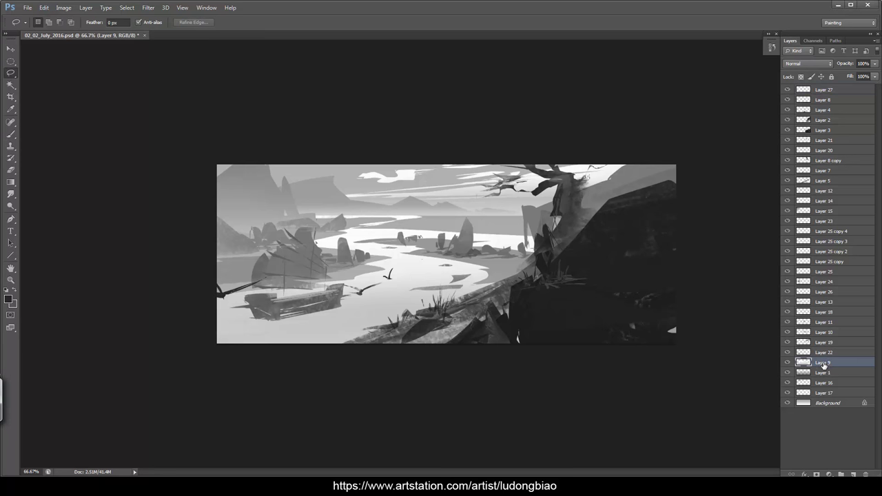
pyautogui.hotkey('ctrl', 'shift', 'n')
pyautogui.press('Return')
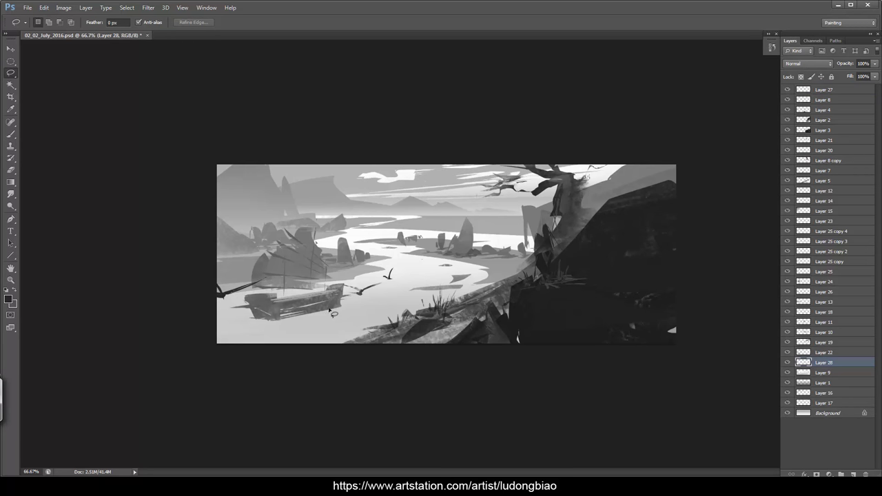
pyautogui.moveTo(241, 336)
pyautogui.mouseDown()
pyautogui.moveTo(154, 329)
pyautogui.moveTo(296, 314)
pyautogui.moveTo(238, 331)
pyautogui.mouseUp()
# Paint the boat's water shadow inside the selection with sampled greys, and deselect.
pyautogui.press('b')
pyautogui.keyDown('alt'); pyautogui.click(236, 255); pyautogui.keyUp('alt')
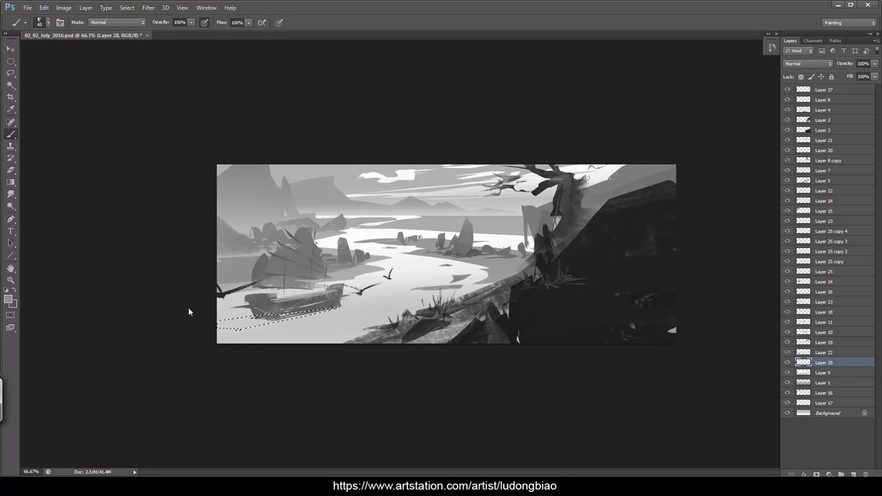
pyautogui.moveTo(281, 316); pyautogui.dragTo(222, 327)
pyautogui.keyDown('alt'); pyautogui.click(258, 319); pyautogui.keyUp('alt')
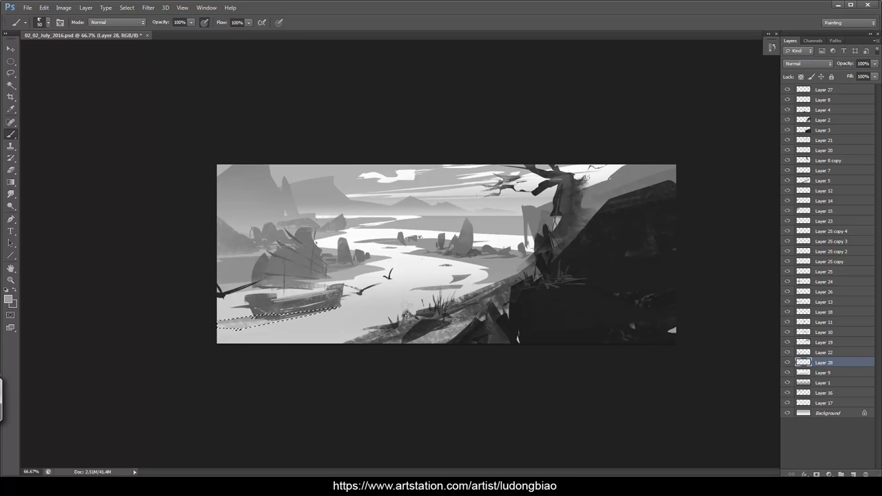
pyautogui.moveTo(278, 321); pyautogui.dragTo(175, 332)
pyautogui.press('l')
pyautogui.hotkey('ctrl', 'd')
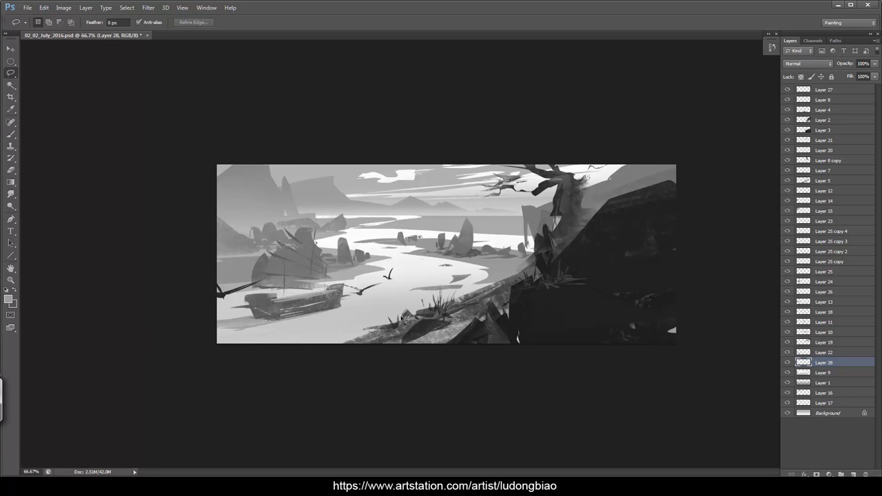
# Add a new layer above Layer 28 and lasso thin diagonal streaks along the boat's waterline.
pyautogui.hotkey('ctrl', 'shift', 'n')
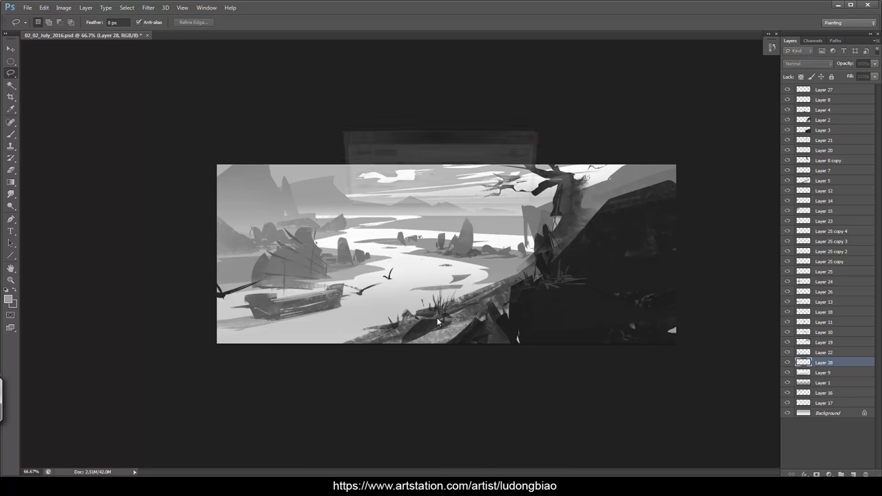
pyautogui.press('Return')
pyautogui.moveTo(276, 322)
pyautogui.mouseDown()
pyautogui.moveTo(364, 305)
pyautogui.moveTo(277, 323)
pyautogui.mouseUp()
pyautogui.moveTo(279, 323)
pyautogui.mouseDown()
pyautogui.moveTo(332, 314)
pyautogui.moveTo(263, 327)
pyautogui.moveTo(377, 305)
pyautogui.moveTo(280, 327)
pyautogui.mouseUp()
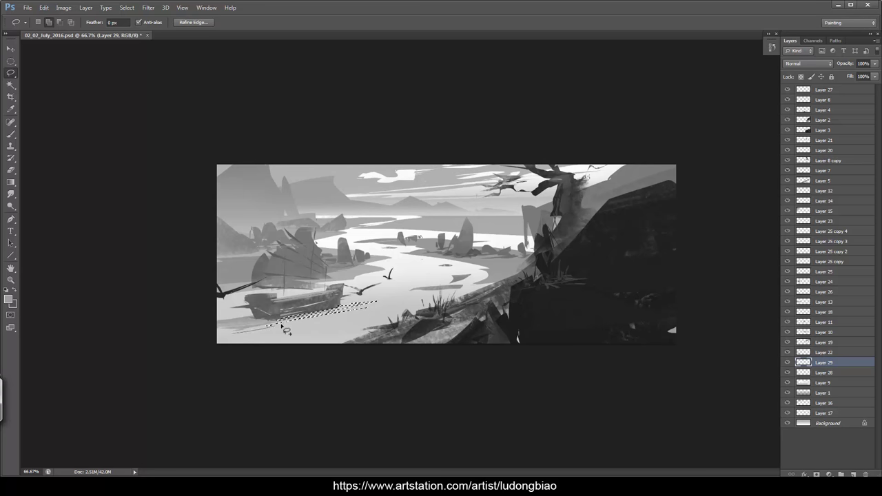
# Set the foreground colour to white and paint the highlight streaks along the waterline, then deselect.
pyautogui.press('b')
pyautogui.click(8, 299)
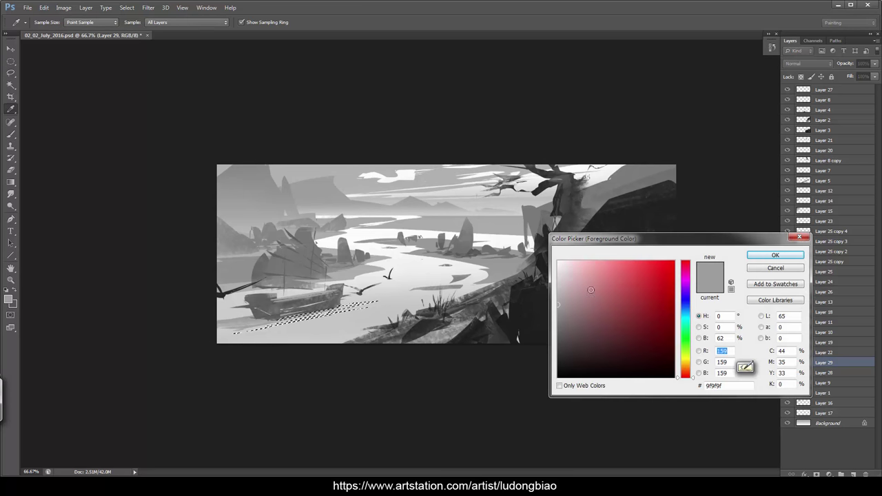
pyautogui.moveTo(577, 274); pyautogui.dragTo(551, 256)
pyautogui.press('Return')
pyautogui.moveTo(347, 307)
pyautogui.mouseDown()
pyautogui.moveTo(301, 316)
pyautogui.moveTo(355, 306)
pyautogui.moveTo(284, 322)
pyautogui.mouseUp()
pyautogui.press('l')
pyautogui.hotkey('ctrl', 'd')
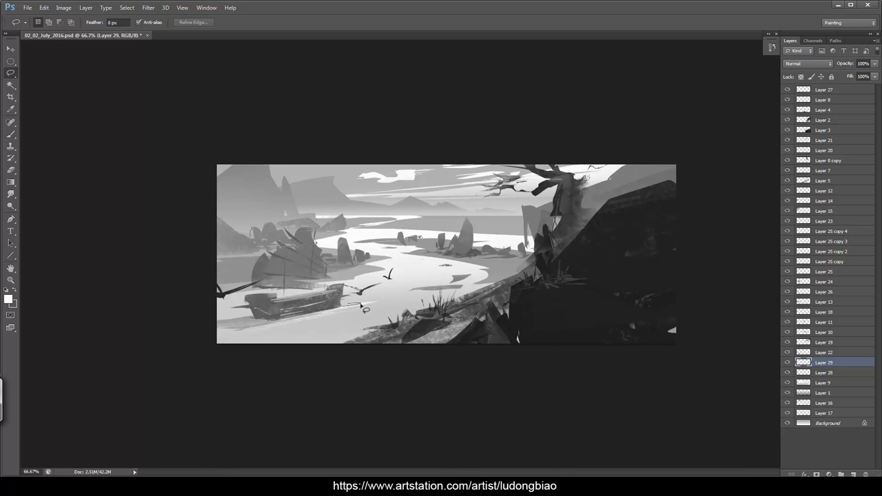
# Lasso unwanted parts of the white waterline streaks and delete them.
pyautogui.moveTo(360, 305)
pyautogui.mouseDown()
pyautogui.moveTo(349, 306)
pyautogui.moveTo(407, 304)
pyautogui.moveTo(352, 301)
pyautogui.mouseUp()
pyautogui.press('Delete')
pyautogui.hotkey('ctrl', 'd')
pyautogui.press('Delete')
pyautogui.hotkey('ctrl', 'd')
pyautogui.press('Delete')
pyautogui.hotkey('ctrl', 'd')
# Add a new layer above Layer 24 and paint a thin vertical mast inside a polygonal lasso selection over the sail.
pyautogui.press('b')
pyautogui.click(836, 282)
pyautogui.hotkey('ctrl', 'shift', 'n')
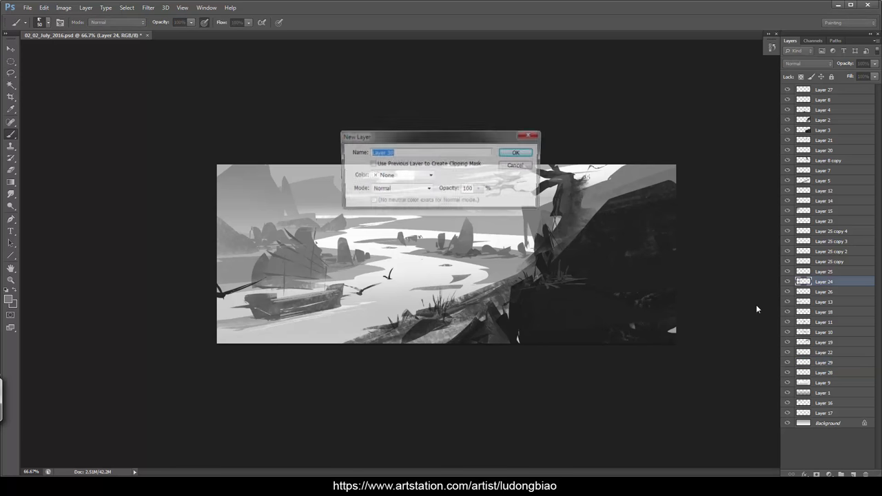
pyautogui.press('Return')
pyautogui.press('l')
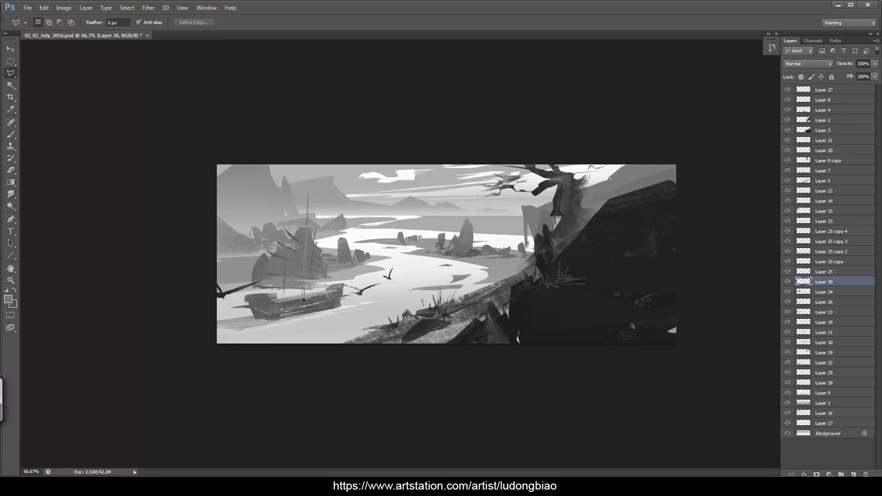
pyautogui.doubleClick(306, 303)
pyautogui.press('b')
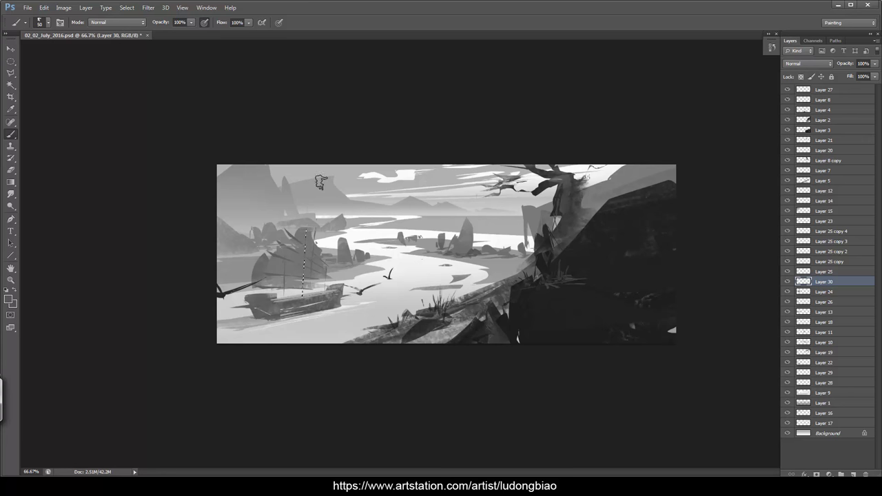
pyautogui.press('m')
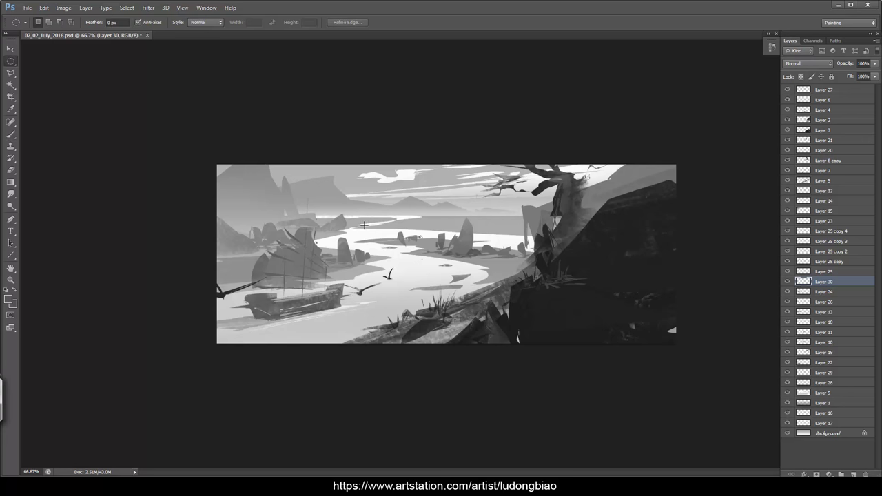
# Move Layer 30 above Layer 7 and paint a small lassoed pennant at the top of the mast.
pyautogui.press('l')
pyautogui.hotkey('shift', 'l')
pyautogui.hotkey('shift', 'l')
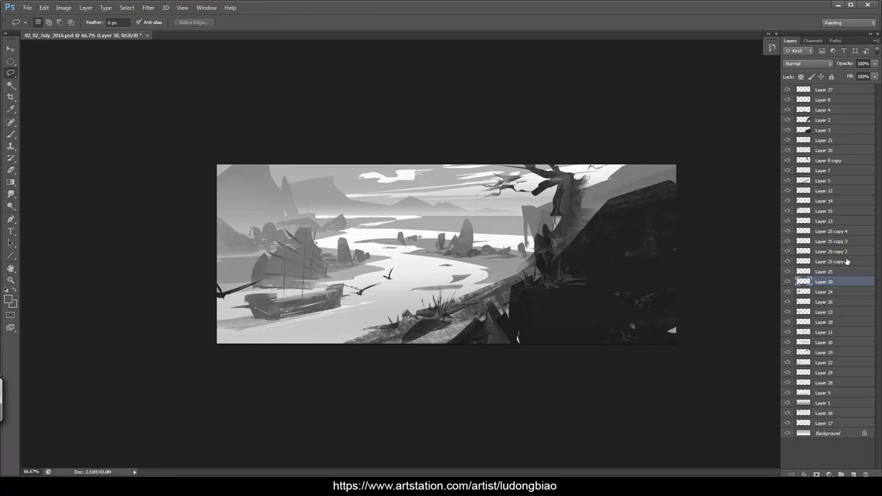
pyautogui.moveTo(823, 284); pyautogui.dragTo(846, 173)
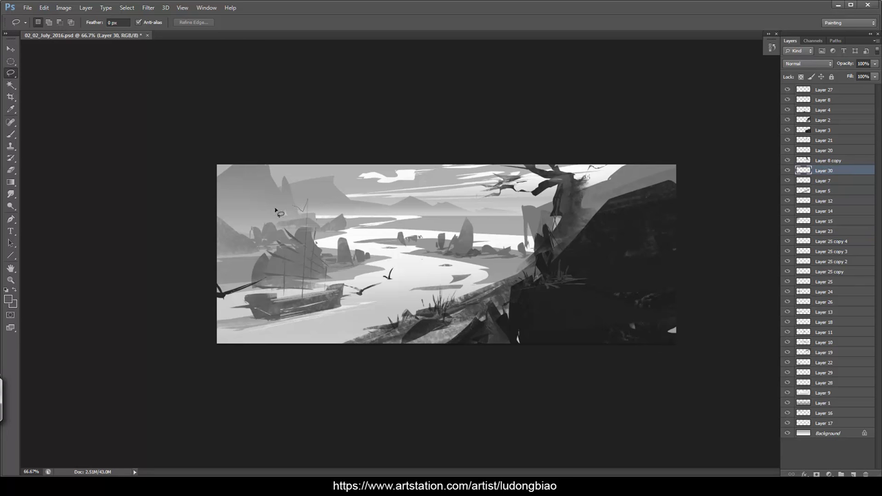
pyautogui.moveTo(310, 209); pyautogui.dragTo(303, 206)
pyautogui.press('b')
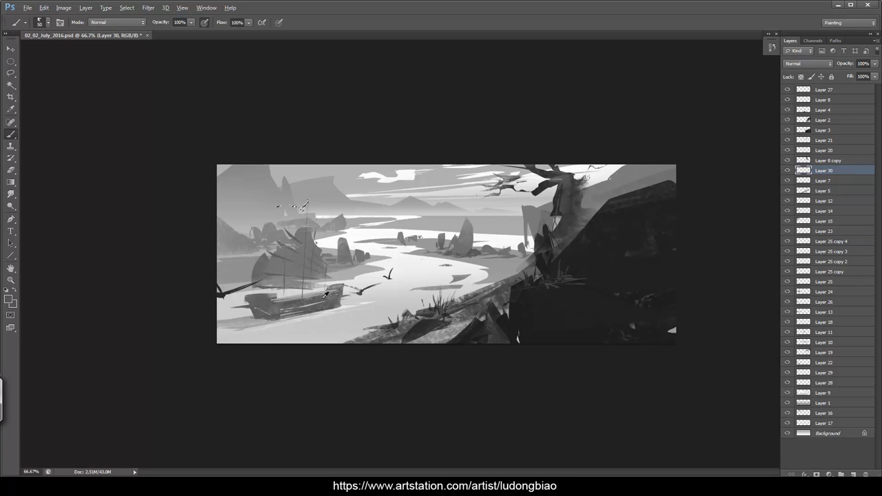
pyautogui.press('l')
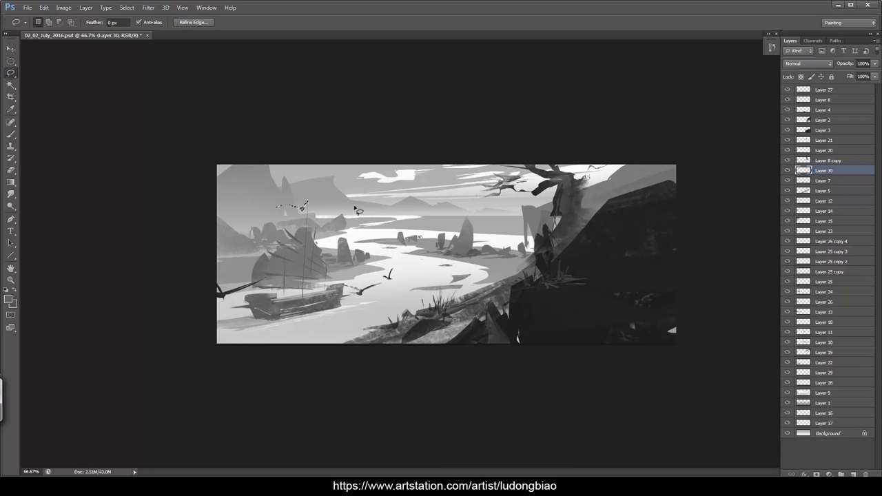
# Duplicate the mast layer twice and offset the copies beside the original mast on the boat.
pyautogui.press('v')
pyautogui.hotkey('ctrl', 'j')
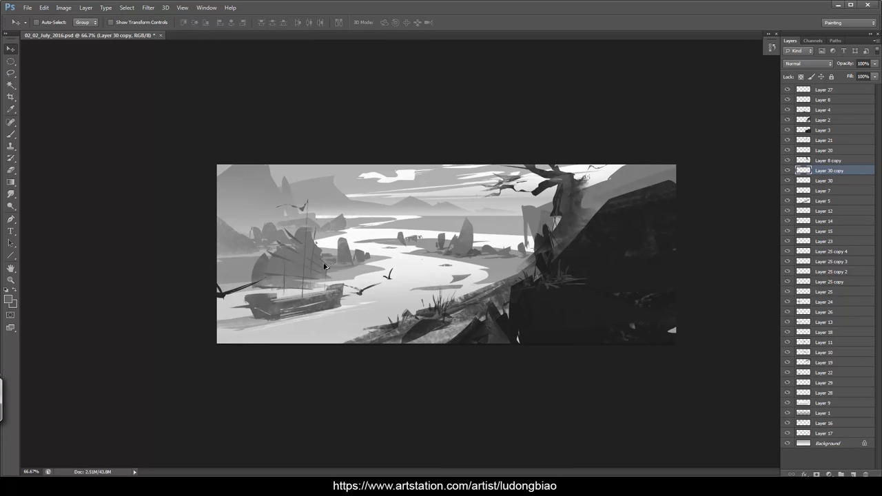
pyautogui.moveTo(326, 266); pyautogui.dragTo(357, 284)
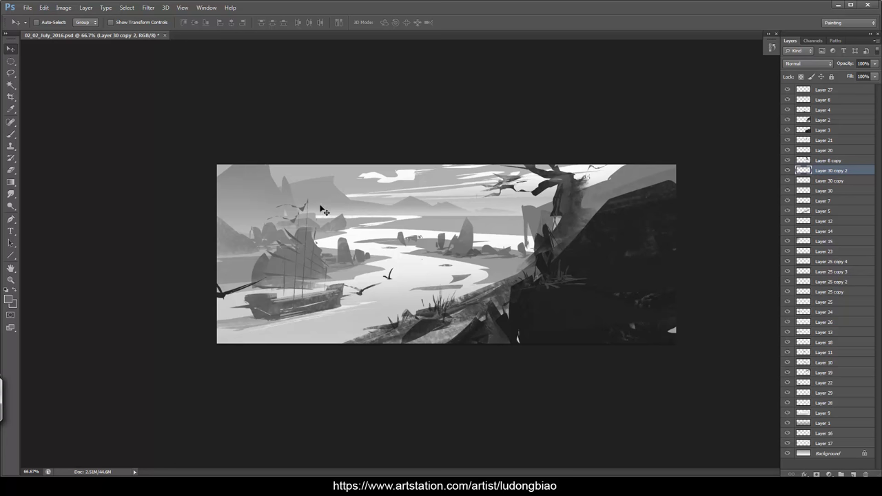
# Trim the top off the second mast copy and rotate it about 23° into a slanted line over the sails.
pyautogui.press('m')
pyautogui.moveTo(258, 168)
pyautogui.mouseDown()
pyautogui.moveTo(326, 203)
pyautogui.moveTo(349, 236)
pyautogui.mouseUp()
pyautogui.moveTo(320, 209)
pyautogui.mouseDown()
pyautogui.moveTo(298, 203)
pyautogui.moveTo(360, 212)
pyautogui.mouseUp()
pyautogui.hotkey('ctrl', 'd')
pyautogui.hotkey('ctrl', 't')
pyautogui.moveTo(392, 273); pyautogui.dragTo(390, 263)
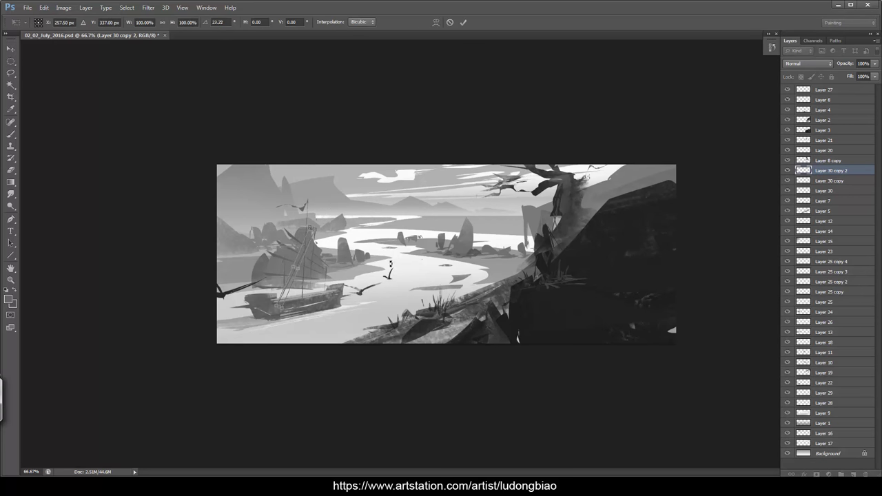
pyautogui.press('Return')
# Reposition the slanted line on the boat and rotate it about -4.75° to fit the rigging.
pyautogui.press('v')
pyautogui.moveTo(329, 263); pyautogui.dragTo(330, 259)
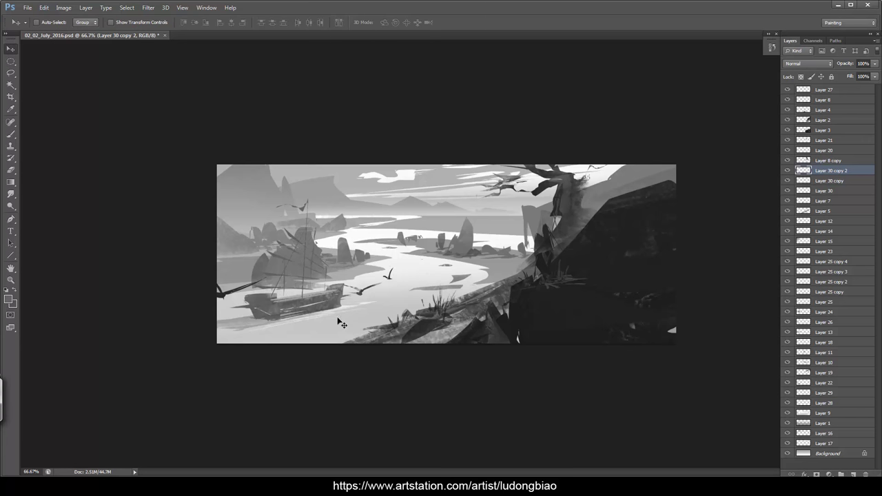
pyautogui.hotkey('ctrl', 't')
pyautogui.moveTo(334, 351); pyautogui.dragTo(340, 351)
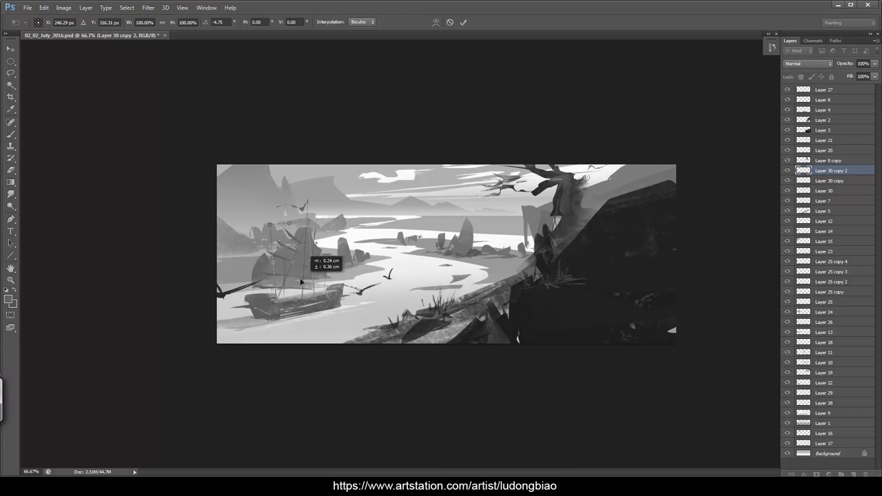
pyautogui.press('Return')
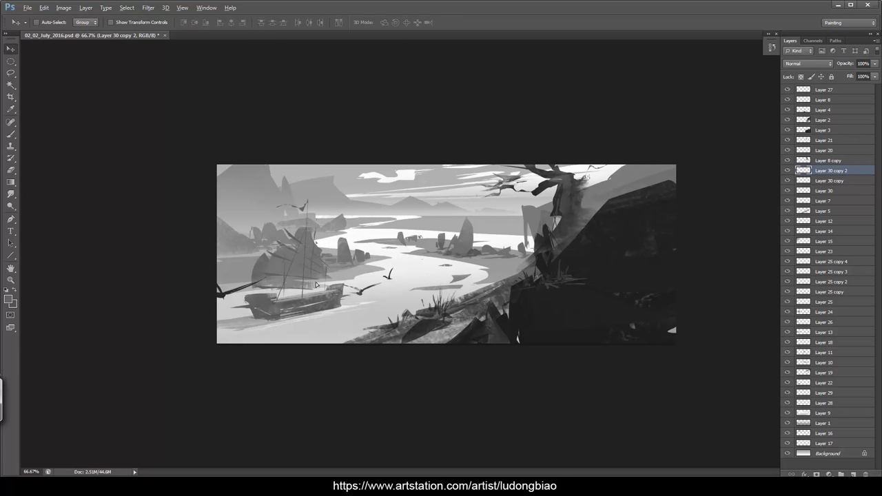
# Duplicate the rigging line, flip the copy horizontally, scale it to about 82%, and place it on the opposite side of the mast.
pyautogui.hotkey('ctrl', 'j')
pyautogui.hotkey('ctrl', 't')
pyautogui.rightClick(315, 276)
pyautogui.click(351, 416)
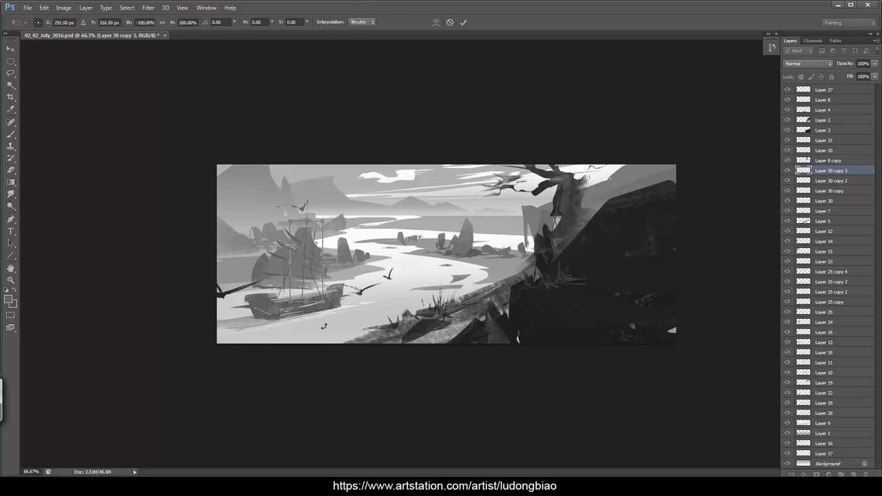
pyautogui.moveTo(324, 327); pyautogui.dragTo(322, 236)
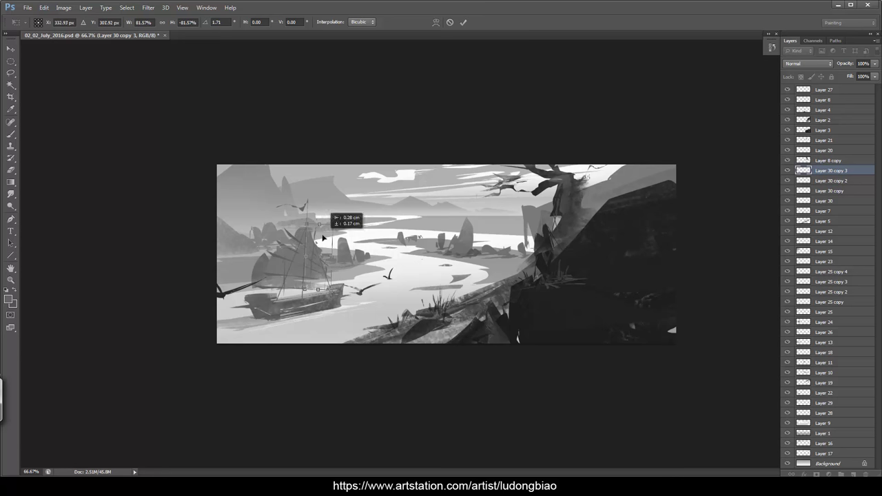
pyautogui.press('Return')
# Duplicate the flipped rigging line twice, offsetting and rotating each copy to fan out from the mast.
pyautogui.moveTo(353, 273); pyautogui.dragTo(351, 283)
pyautogui.hotkey('ctrl', 't')
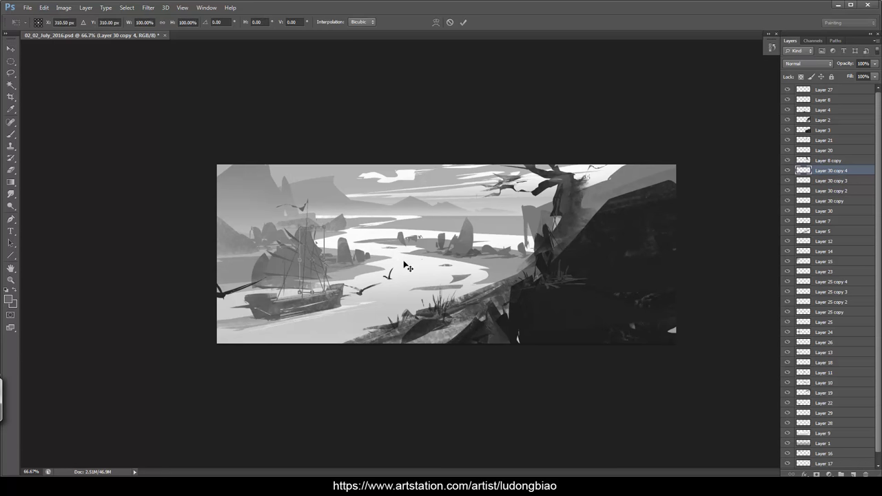
pyautogui.moveTo(400, 247); pyautogui.dragTo(402, 266)
pyautogui.press('Return')
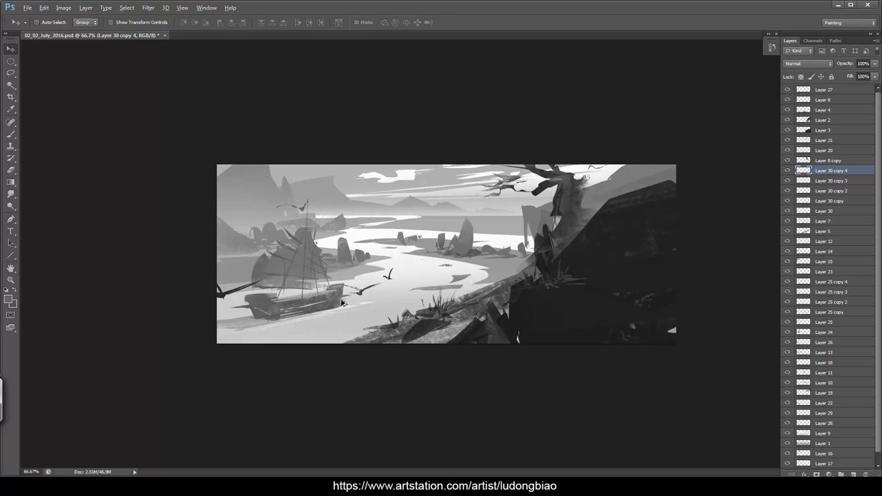
pyautogui.moveTo(343, 302); pyautogui.dragTo(348, 298)
pyautogui.hotkey('ctrl', 't')
pyautogui.moveTo(368, 330)
pyautogui.mouseDown()
pyautogui.moveTo(396, 316)
pyautogui.moveTo(377, 332)
pyautogui.mouseUp()
pyautogui.press('Return')
# Add another rigging line copy, enlarge it to about 127%, and rotate it about 27° across the sails.
pyautogui.moveTo(330, 286)
pyautogui.mouseDown()
pyautogui.moveTo(342, 280)
pyautogui.moveTo(331, 294)
pyautogui.mouseUp()
pyautogui.hotkey('ctrl', 't')
pyautogui.moveTo(378, 269); pyautogui.dragTo(373, 291)
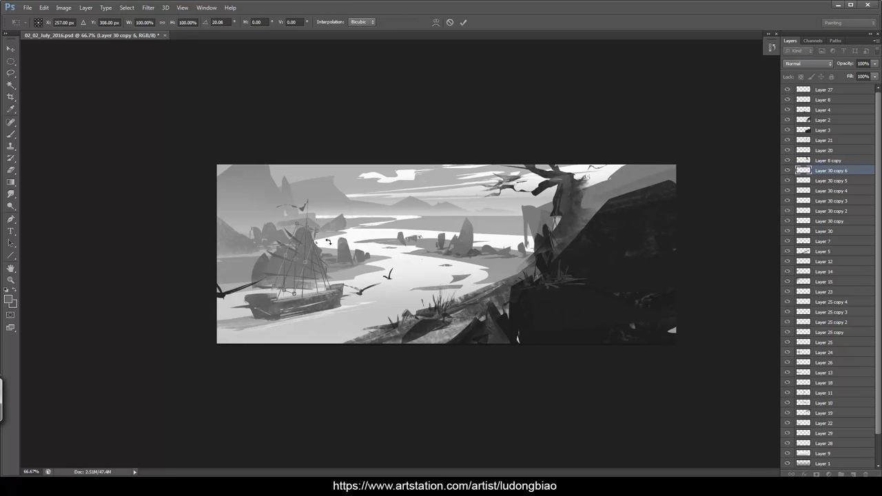
pyautogui.moveTo(321, 229); pyautogui.dragTo(364, 234)
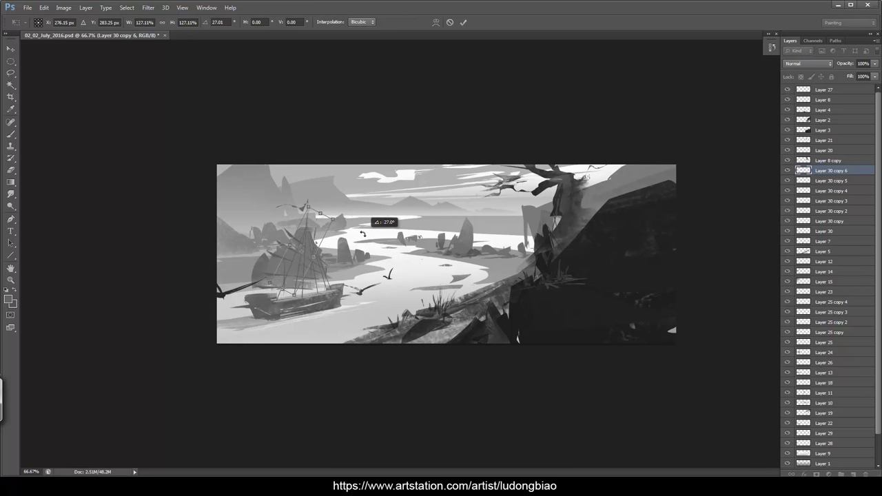
pyautogui.press('Return')
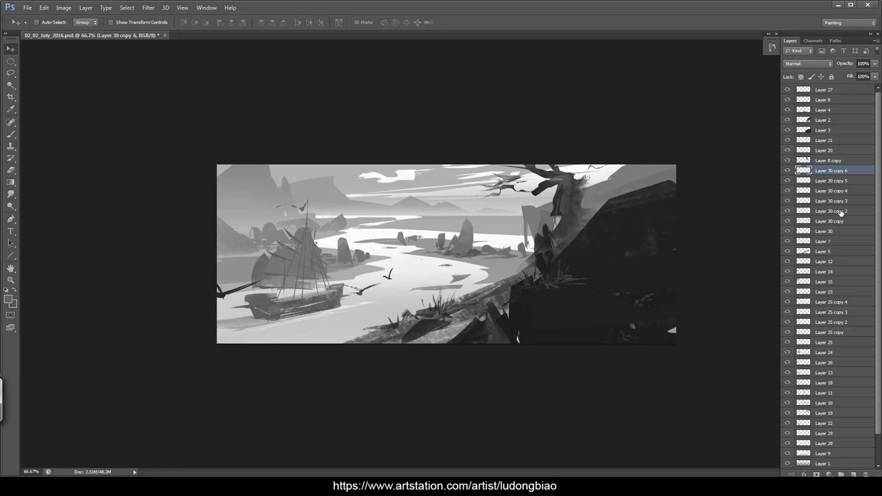
# Merge Layer 30 copy 3 through copy 6, and merge the result with Layer 30 copy 2.
pyautogui.keyDown('shift'); pyautogui.click(854, 200); pyautogui.keyUp('shift')
pyautogui.rightClick(853, 202)
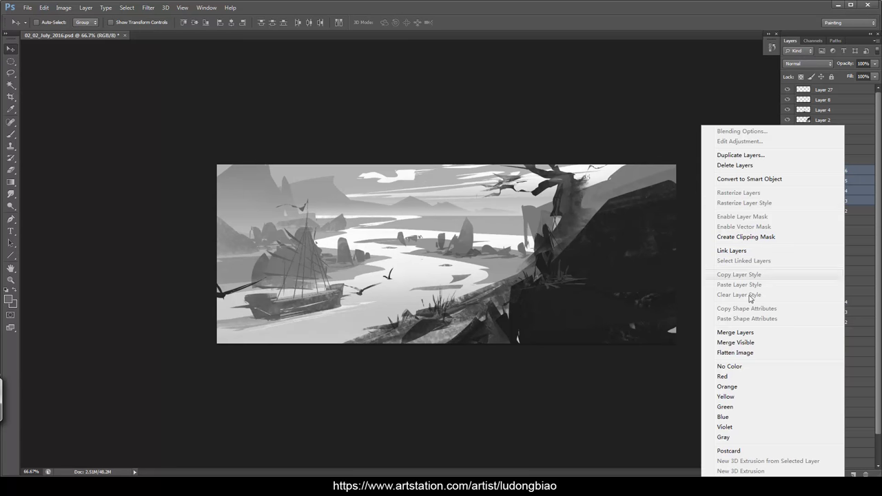
pyautogui.click(748, 334)
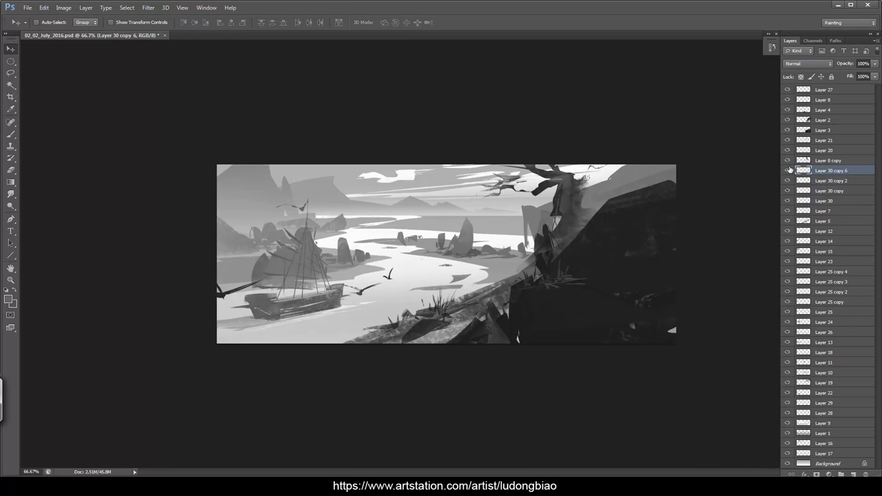
pyautogui.keyDown('shift'); pyautogui.click(844, 181); pyautogui.keyUp('shift')
pyautogui.rightClick(845, 181)
pyautogui.click(745, 334)
# Load the merged rigging layer as a selection and repaint its lines in a lighter grey.
pyautogui.press('b')
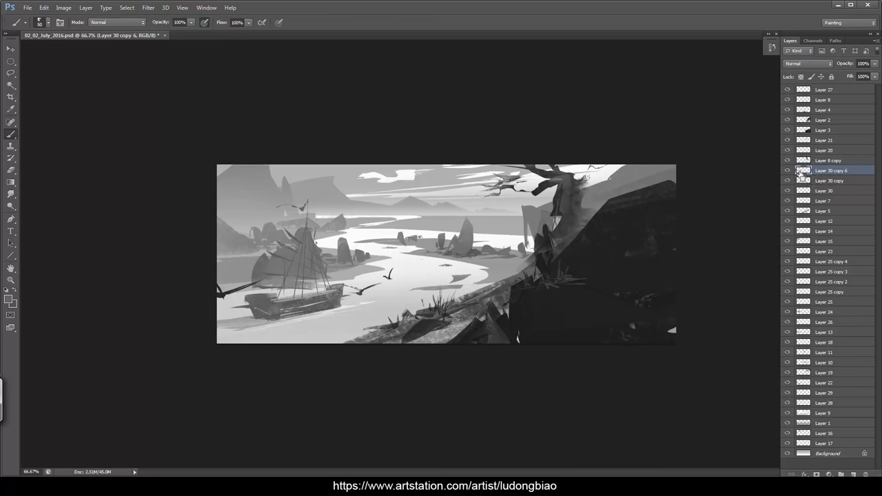
pyautogui.keyDown('ctrl'); pyautogui.click(802, 173); pyautogui.keyUp('ctrl')
pyautogui.press('l')
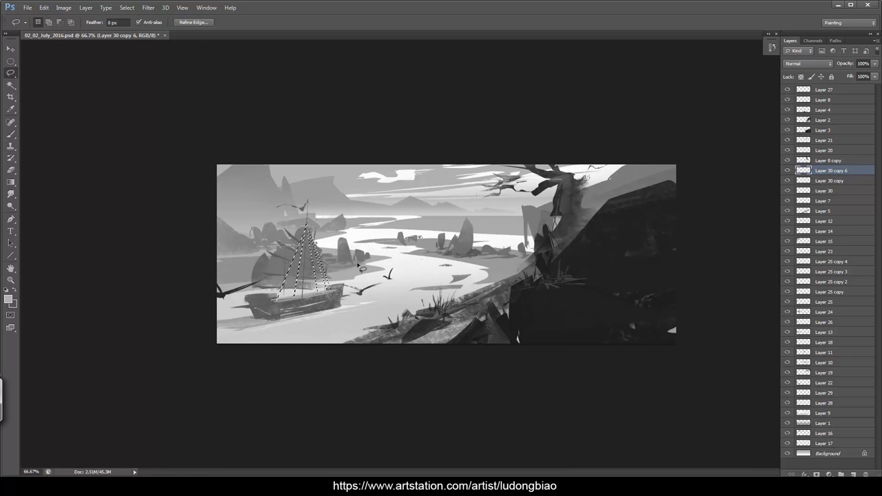
pyautogui.hotkey('ctrl', 'd')
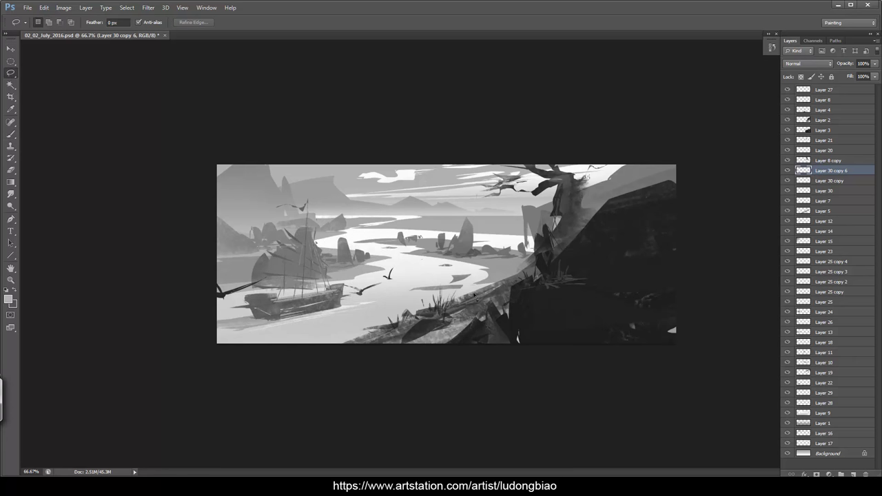
# Add a layer above Layer 9, lasso long horizontal bands across the distant water, and paint them with a sampled grey.
pyautogui.click(835, 414)
pyautogui.hotkey('ctrl', 'shift', 'n')
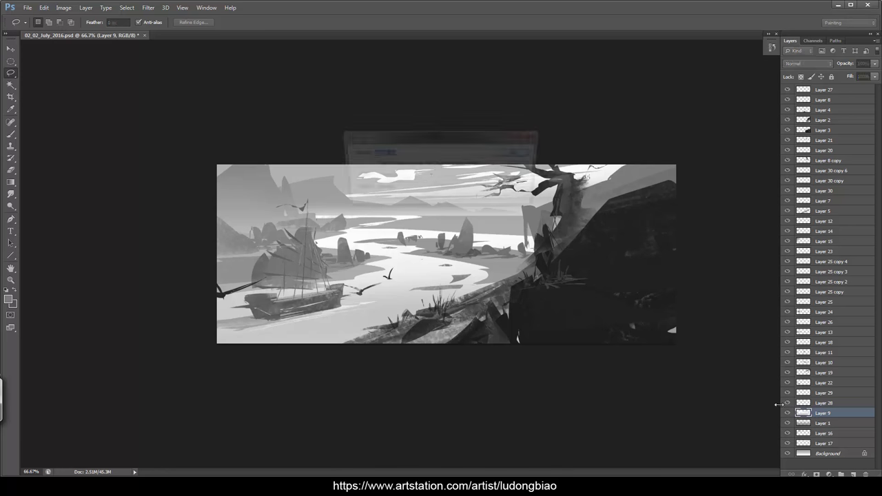
pyautogui.press('Return')
pyautogui.moveTo(379, 227)
pyautogui.mouseDown()
pyautogui.moveTo(530, 219)
pyautogui.moveTo(296, 229)
pyautogui.mouseUp()
pyautogui.moveTo(596, 229); pyautogui.dragTo(509, 230)
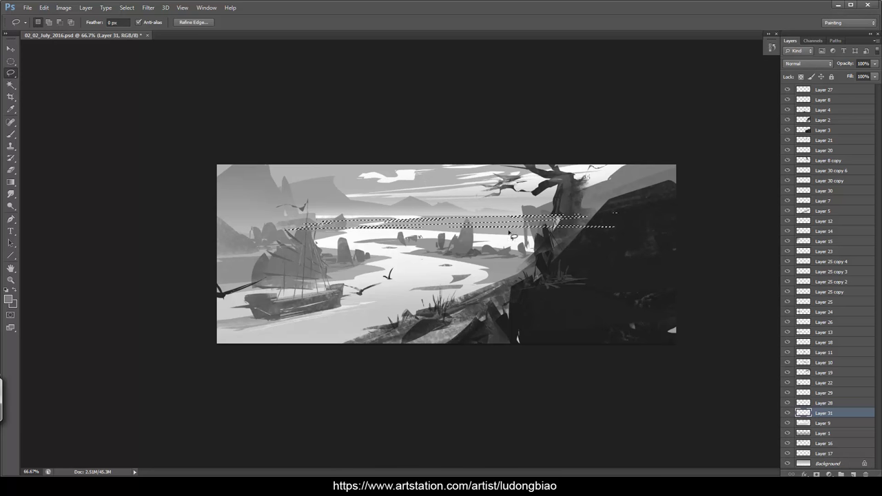
pyautogui.press('b')
pyautogui.keyDown('alt'); pyautogui.click(355, 234); pyautogui.keyUp('alt')
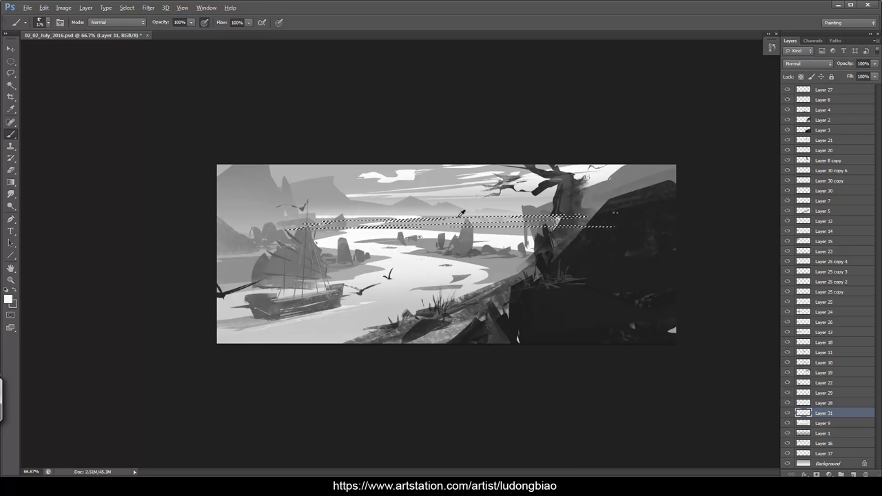
pyautogui.keyDown('alt'); pyautogui.click(491, 221); pyautogui.keyUp('alt')
pyautogui.moveTo(585, 220)
pyautogui.mouseDown()
pyautogui.moveTo(296, 228)
pyautogui.moveTo(522, 223)
pyautogui.moveTo(324, 227)
pyautogui.mouseUp()
# Lasso a thin horizontal strip across the painted distant bands and delete it.
pyautogui.keyDown('alt'); pyautogui.click(508, 237); pyautogui.keyUp('alt')
pyautogui.press('l')
pyautogui.hotkey('ctrl', 'd')
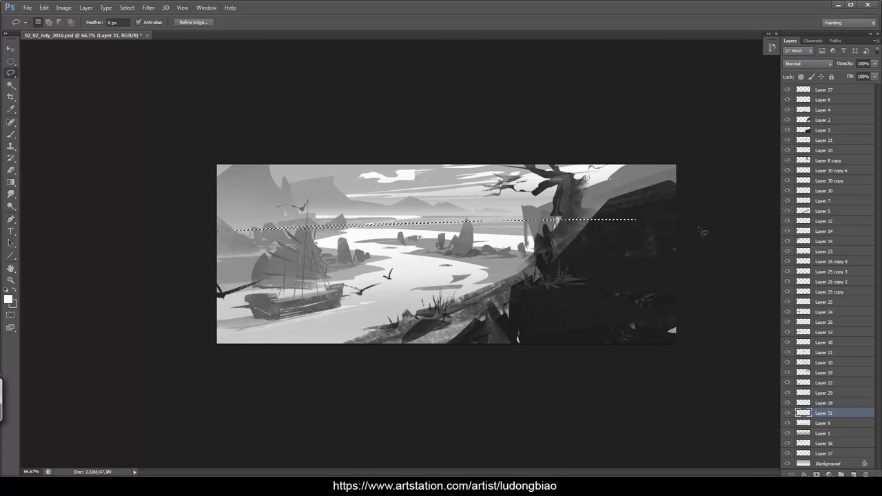
pyautogui.press('Delete')
pyautogui.hotkey('ctrl', 'd')
# Duplicate Layer 10 and stretch the copy downward over the river beside the foreground bank.
pyautogui.moveTo(843, 366); pyautogui.dragTo(853, 475)
pyautogui.hotkey('ctrl', 't')
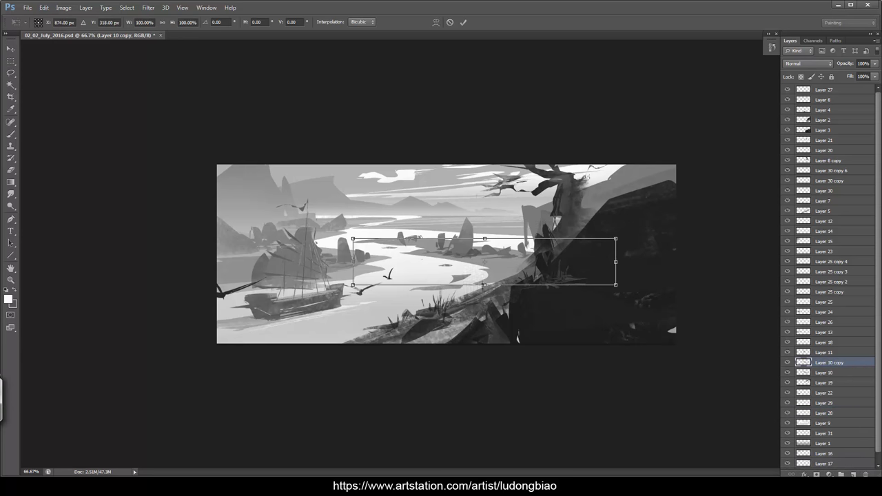
pyautogui.moveTo(483, 284); pyautogui.dragTo(494, 391)
pyautogui.press('Return')
# Delete the part of the Layer 10 copy covering the open river near the boat using a rectangular selection.
pyautogui.press('m')
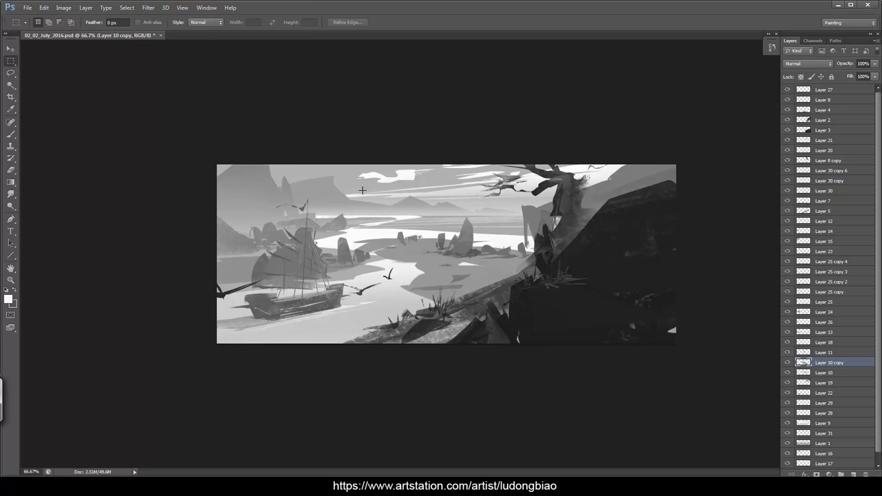
pyautogui.moveTo(298, 170)
pyautogui.mouseDown()
pyautogui.moveTo(422, 369)
pyautogui.moveTo(451, 382)
pyautogui.mouseUp()
pyautogui.press('Delete')
pyautogui.hotkey('ctrl', 'd')
pyautogui.press('Delete')
pyautogui.hotkey('ctrl', 'd')
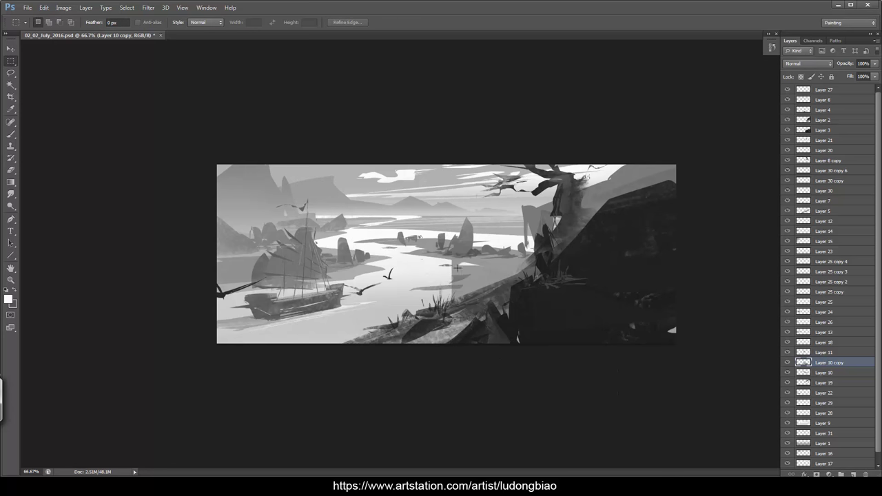
# Erase the hard cut edge of the Layer 10 copy and lower its fill to 40%.
pyautogui.press('r')
pyautogui.press('e')
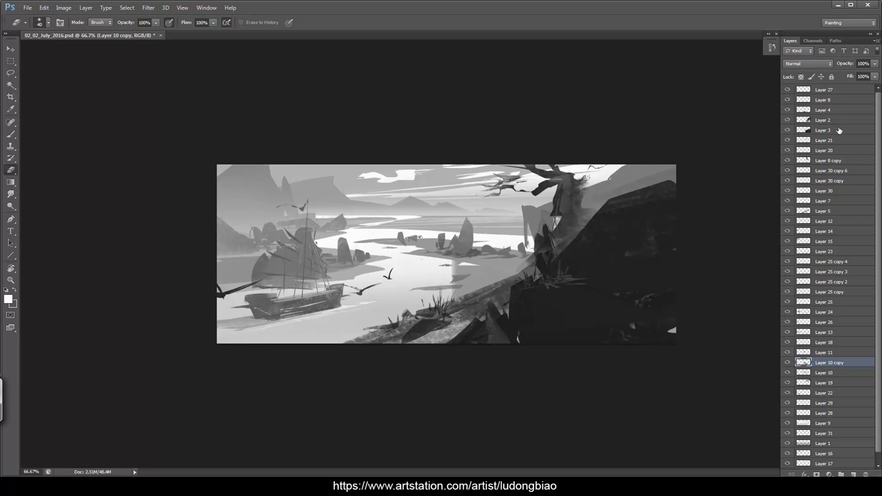
pyautogui.moveTo(876, 76); pyautogui.dragTo(846, 89)
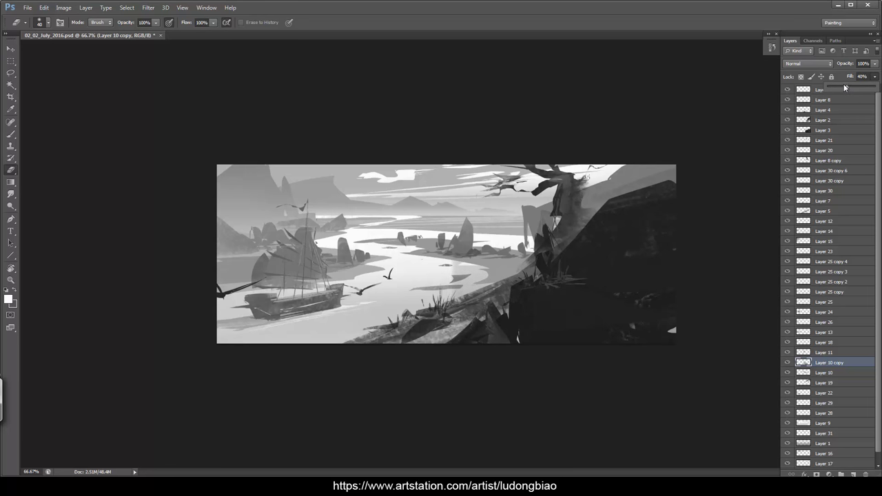
pyautogui.moveTo(846, 89); pyautogui.dragTo(848, 88)
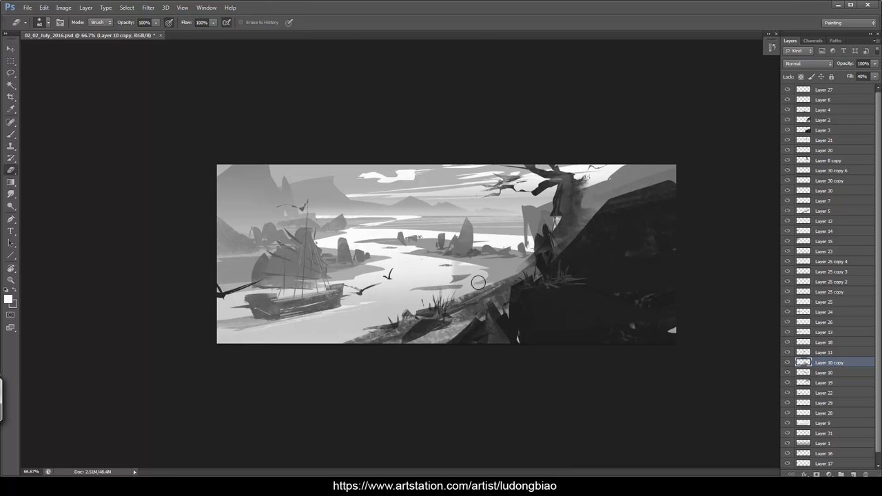
pyautogui.press(']')
# Add a layer above Layer 27, lasso thin horizontal streaks across the river, paint them in, and soften them with the Eraser.
pyautogui.click(831, 91)
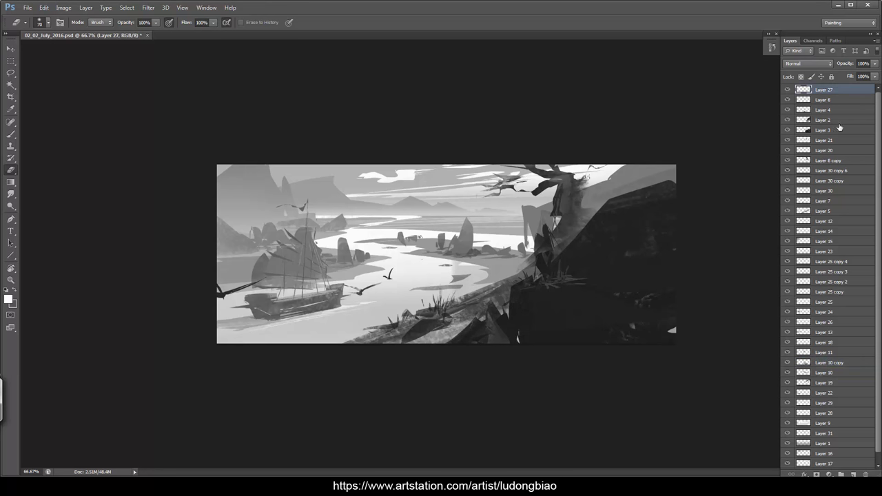
pyautogui.hotkey('ctrl', 'shift', 'n')
pyautogui.press('Return')
pyautogui.press('l')
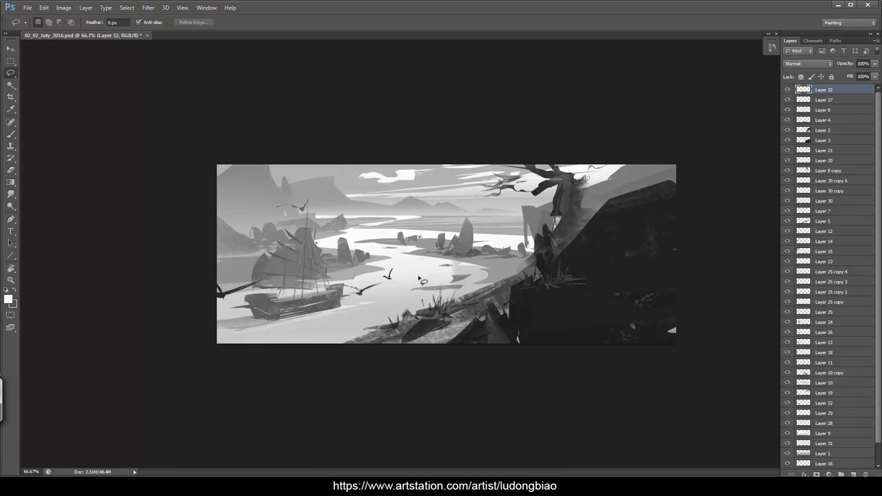
pyautogui.moveTo(423, 275); pyautogui.dragTo(342, 278)
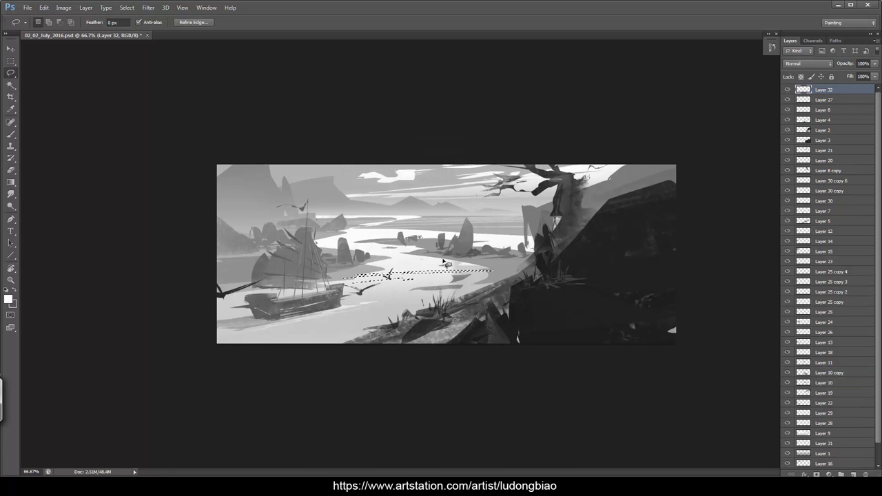
pyautogui.press('b')
pyautogui.press('e')
pyautogui.hotkey('ctrl', 'd')
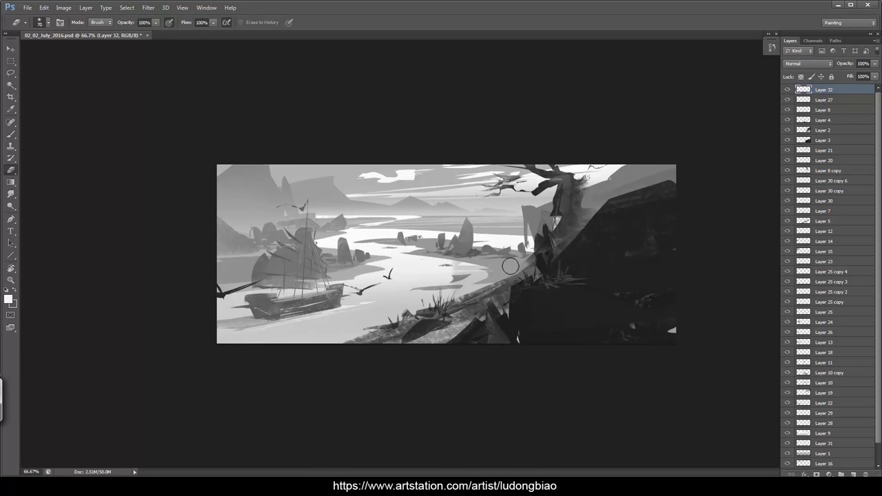